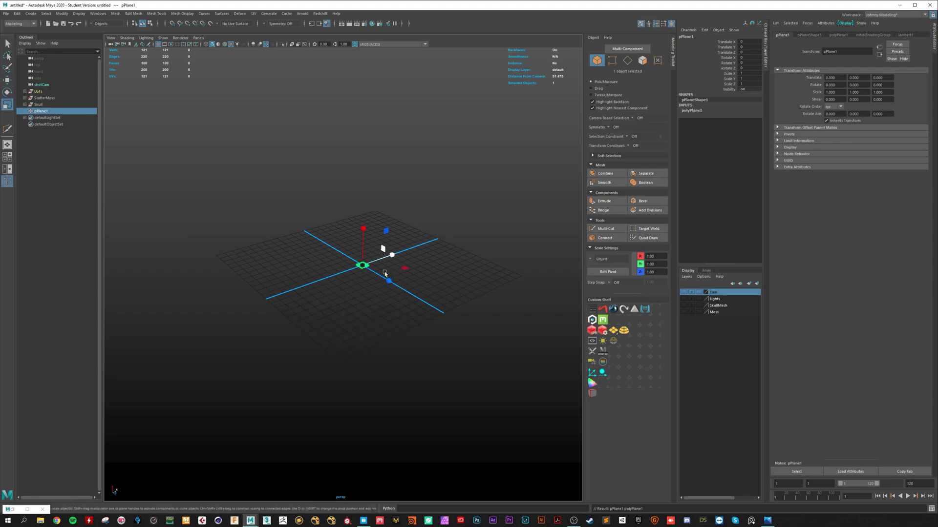
# Step: Scale the new plane uniformly to about 61.5 and set its width and height subdivisions to 20
pyautogui.moveTo(362, 266); pyautogui.dragTo(424, 266)
pyautogui.keyDown('alt'); pyautogui.moveTo(423, 265); pyautogui.dragTo(339, 267, button='middle'); pyautogui.keyUp('alt')
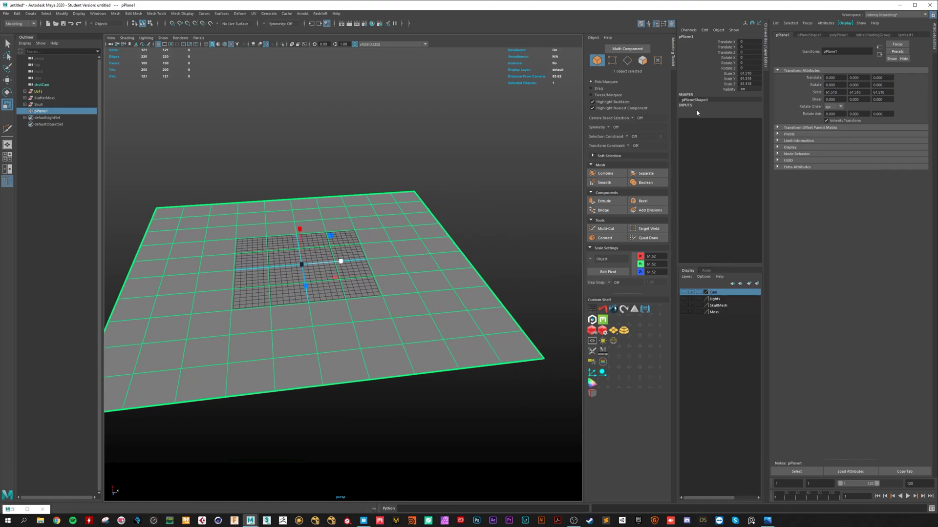
pyautogui.click(696, 112)
pyautogui.click(742, 126)
pyautogui.write('20')
pyautogui.press('Tab')
pyautogui.write('20')
pyautogui.press('Return')
pyautogui.keyDown('alt'); pyautogui.moveTo(271, 316); pyautogui.dragTo(336, 295); pyautogui.keyUp('alt')
pyautogui.click(448, 375)
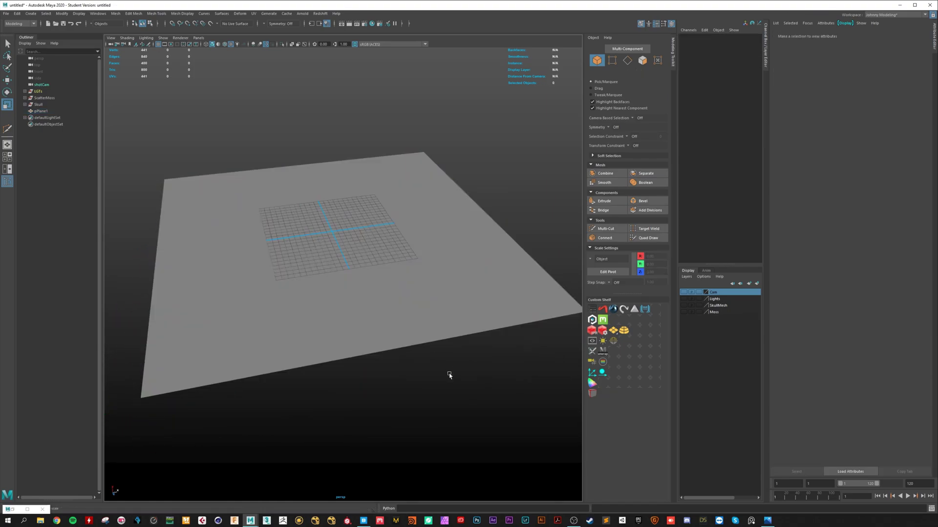
# Step: Switch to Quixel Bridge, export the selected Moss atlas to the Maya scene, and minimize Bridge
pyautogui.click(363, 521)
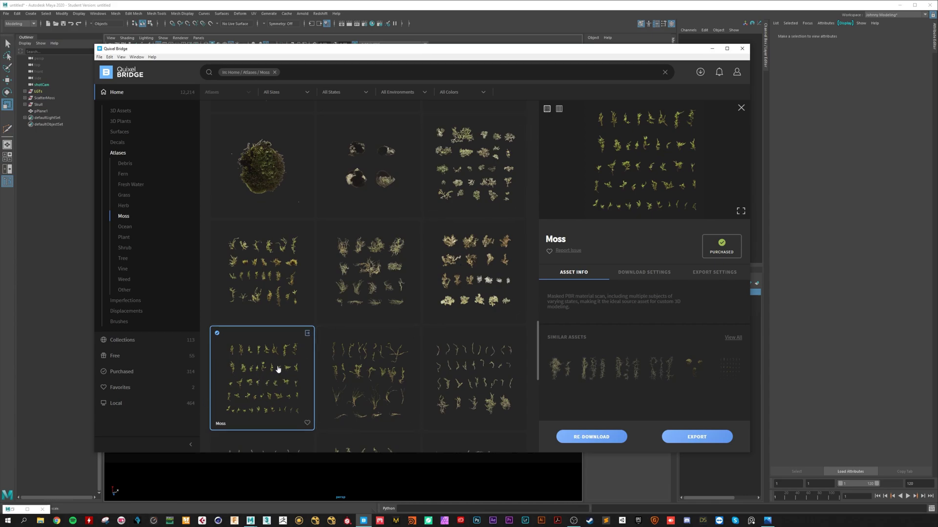
pyautogui.click(697, 437)
pyautogui.click(712, 48)
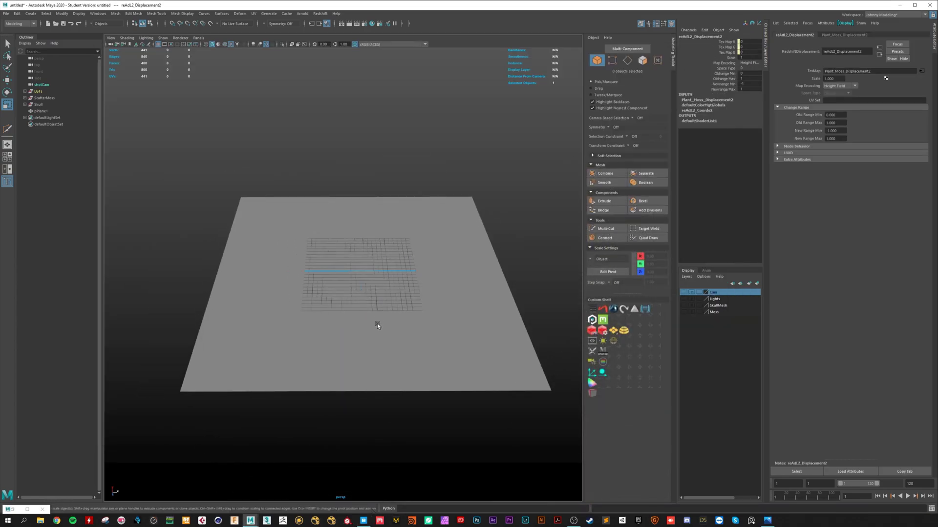
# Step: Assign the imported Quixel moss material to the plane
pyautogui.click(377, 324)
pyautogui.rightClick(379, 322)
pyautogui.moveTo(376, 482); pyautogui.dragTo(422, 494, button='right')
pyautogui.scroll(2, 376, 337)
pyautogui.keyDown('alt'); pyautogui.moveTo(376, 337); pyautogui.dragTo(366, 351, button='middle'); pyautogui.keyUp('alt')
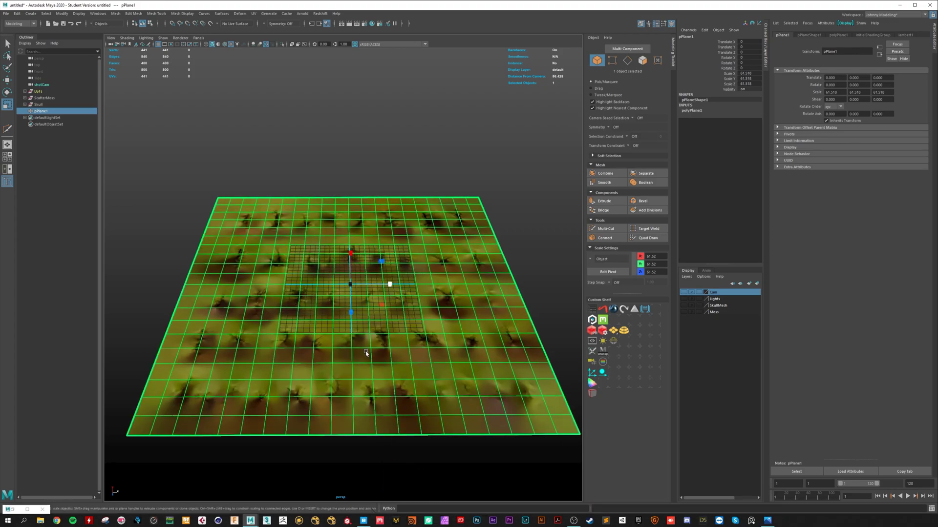
pyautogui.keyDown('alt'); pyautogui.moveTo(365, 342); pyautogui.dragTo(363, 351); pyautogui.keyUp('alt')
pyautogui.keyDown('alt'); pyautogui.moveTo(350, 340); pyautogui.dragTo(338, 359, button='middle'); pyautogui.keyUp('alt')
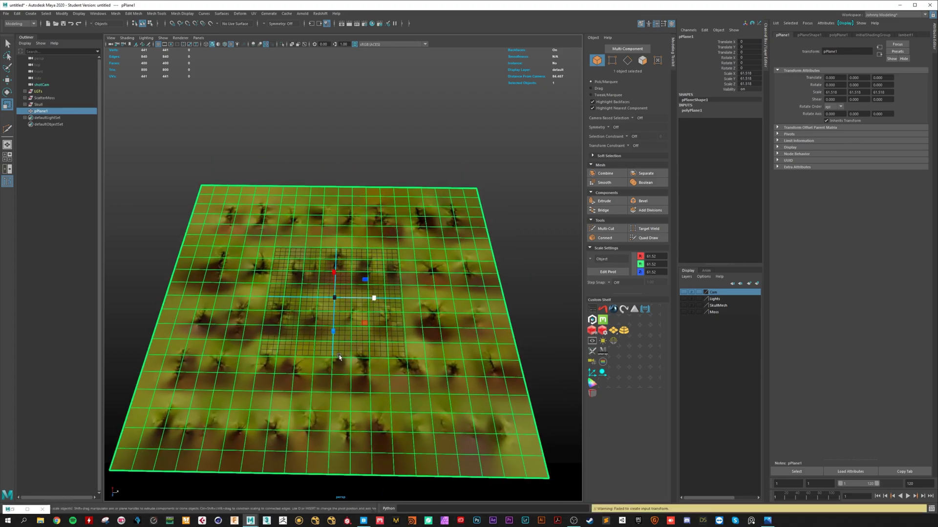
# Step: Toggle the plane between plain and textured shading, keep it textured, and switch to the top view
pyautogui.press('5')
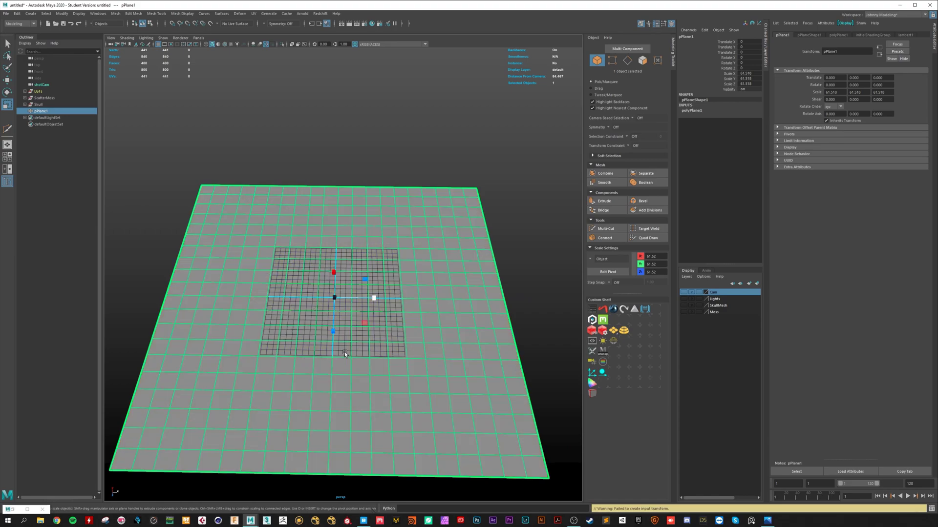
pyautogui.press('6')
pyautogui.keyDown('alt'); pyautogui.moveTo(344, 315); pyautogui.dragTo(345, 282, button='middle'); pyautogui.keyUp('alt')
pyautogui.keyDown('alt'); pyautogui.moveTo(358, 345); pyautogui.dragTo(350, 336, button='right'); pyautogui.keyUp('alt')
pyautogui.keyDown('alt'); pyautogui.moveTo(350, 336); pyautogui.dragTo(362, 313, button='middle'); pyautogui.keyUp('alt')
pyautogui.press('space')
pyautogui.moveTo(363, 314); pyautogui.dragTo(320, 315)
pyautogui.keyDown('alt'); pyautogui.moveTo(308, 257); pyautogui.dragTo(406, 439, button='middle'); pyautogui.keyUp('alt')
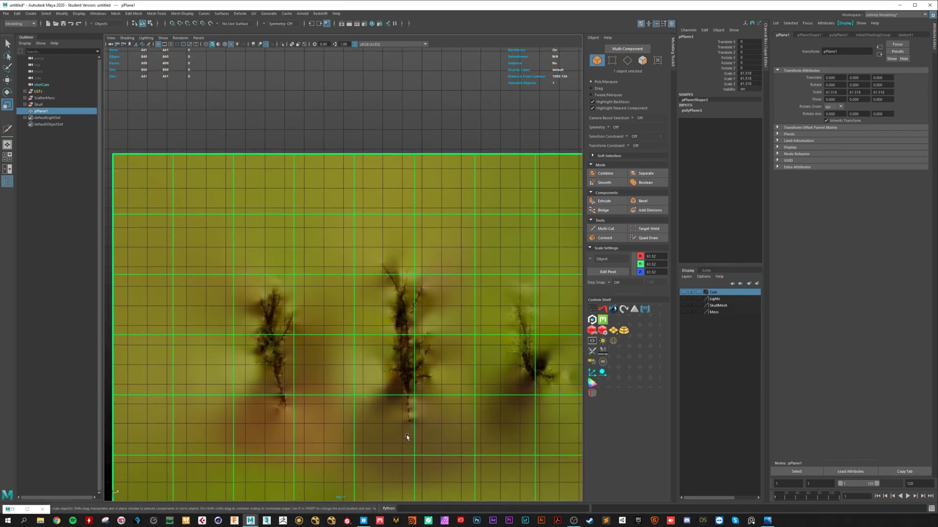
# Step: Examine the moss strands of the atlas at the plane's upper-left corner in the top view
pyautogui.keyDown('alt'); pyautogui.moveTo(335, 319); pyautogui.dragTo(327, 318, button='right'); pyautogui.keyUp('alt')
pyautogui.keyDown('alt'); pyautogui.moveTo(293, 320); pyautogui.dragTo(369, 307, button='middle'); pyautogui.keyUp('alt')
pyautogui.keyDown('alt'); pyautogui.moveTo(369, 308); pyautogui.dragTo(345, 310, button='right'); pyautogui.keyUp('alt')
pyautogui.keyDown('alt'); pyautogui.moveTo(345, 309); pyautogui.dragTo(325, 237, button='middle'); pyautogui.keyUp('alt')
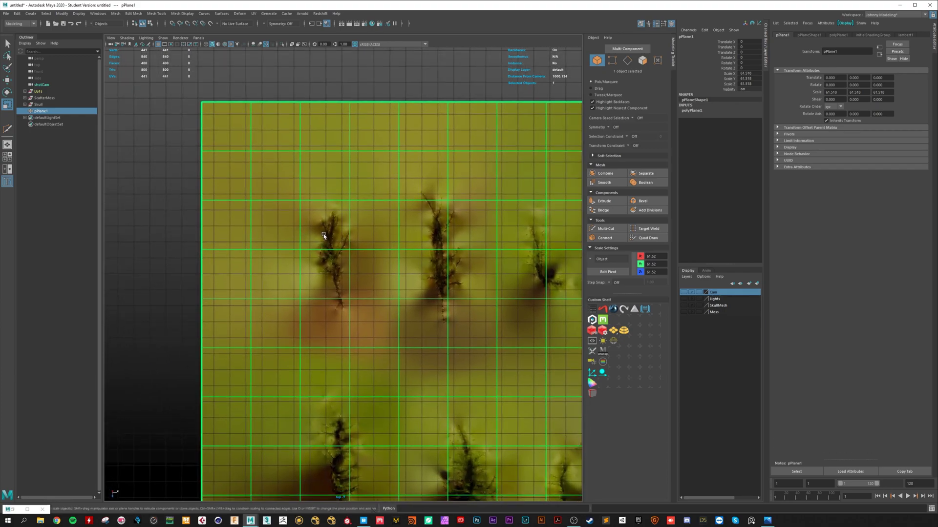
pyautogui.keyDown('alt'); pyautogui.moveTo(324, 237); pyautogui.dragTo(375, 245, button='right'); pyautogui.keyUp('alt')
pyautogui.keyDown('alt'); pyautogui.moveTo(364, 240); pyautogui.dragTo(351, 256, button='middle'); pyautogui.keyUp('alt')
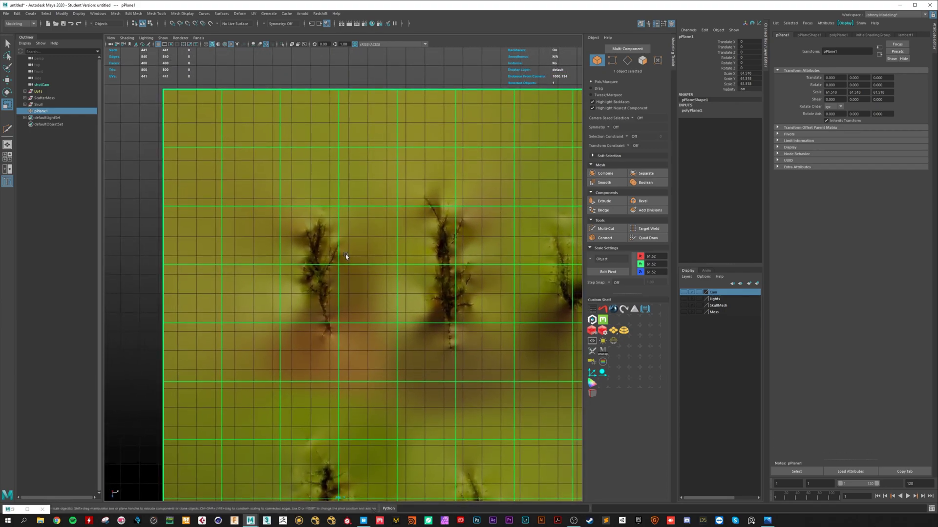
pyautogui.keyDown('alt'); pyautogui.moveTo(537, 378); pyautogui.dragTo(501, 367, button='middle'); pyautogui.keyUp('alt')
pyautogui.keyDown('alt'); pyautogui.moveTo(284, 289); pyautogui.dragTo(356, 321, button='middle'); pyautogui.keyUp('alt')
pyautogui.scroll(-3, 442, 350)
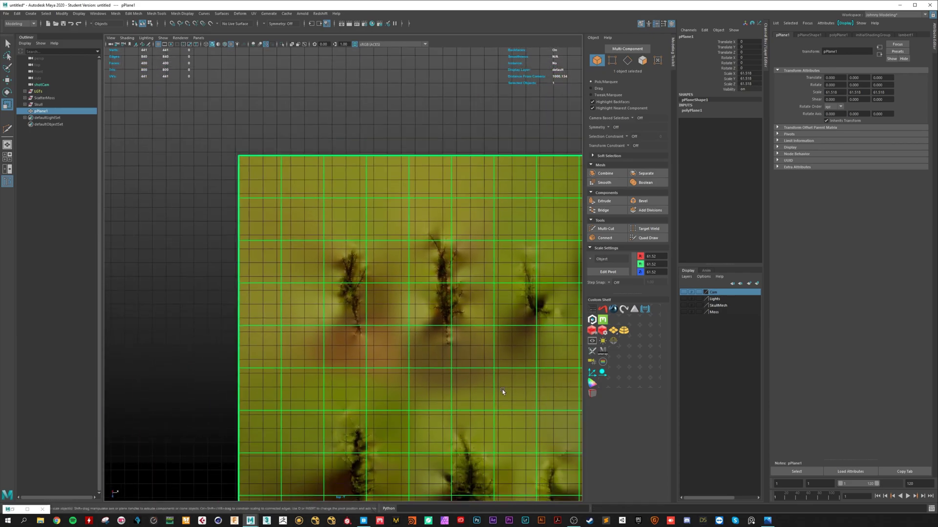
pyautogui.keyDown('alt'); pyautogui.moveTo(502, 391); pyautogui.dragTo(362, 289, button='middle'); pyautogui.keyUp('alt')
pyautogui.keyDown('alt'); pyautogui.moveTo(467, 305); pyautogui.dragTo(284, 315, button='right'); pyautogui.keyUp('alt')
pyautogui.keyDown('alt'); pyautogui.moveTo(437, 382); pyautogui.dragTo(325, 243, button='middle'); pyautogui.keyUp('alt')
pyautogui.keyDown('alt'); pyautogui.moveTo(447, 316); pyautogui.dragTo(297, 322, button='right'); pyautogui.keyUp('alt')
pyautogui.keyDown('alt'); pyautogui.moveTo(341, 312); pyautogui.dragTo(452, 394, button='middle'); pyautogui.keyUp('alt')
pyautogui.keyDown('alt'); pyautogui.moveTo(332, 276); pyautogui.dragTo(374, 386, button='middle'); pyautogui.keyUp('alt')
pyautogui.keyDown('alt'); pyautogui.moveTo(351, 344); pyautogui.dragTo(458, 346, button='right'); pyautogui.keyUp('alt')
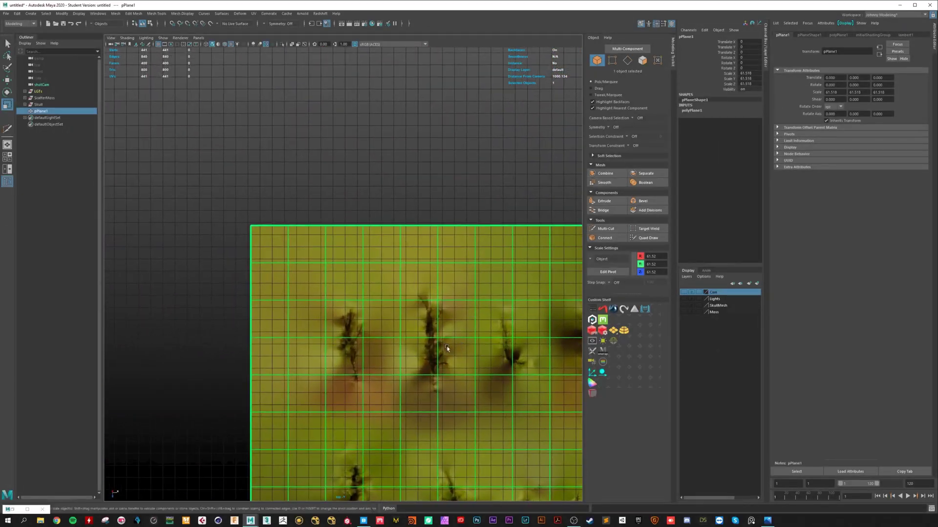
pyautogui.keyDown('alt'); pyautogui.moveTo(342, 355); pyautogui.dragTo(301, 278, button='middle'); pyautogui.keyUp('alt')
pyautogui.keyDown('alt'); pyautogui.moveTo(301, 279); pyautogui.dragTo(345, 278, button='right'); pyautogui.keyUp('alt')
pyautogui.keyDown('alt'); pyautogui.moveTo(342, 279); pyautogui.dragTo(383, 260, button='middle'); pyautogui.keyUp('alt')
# Step: Hide the viewport grid and cut a closed outline around the first moss strand in the top row with Multi-Cut
pyautogui.hotkey('ctrl', 'shift', 'x')
pyautogui.click(159, 44)
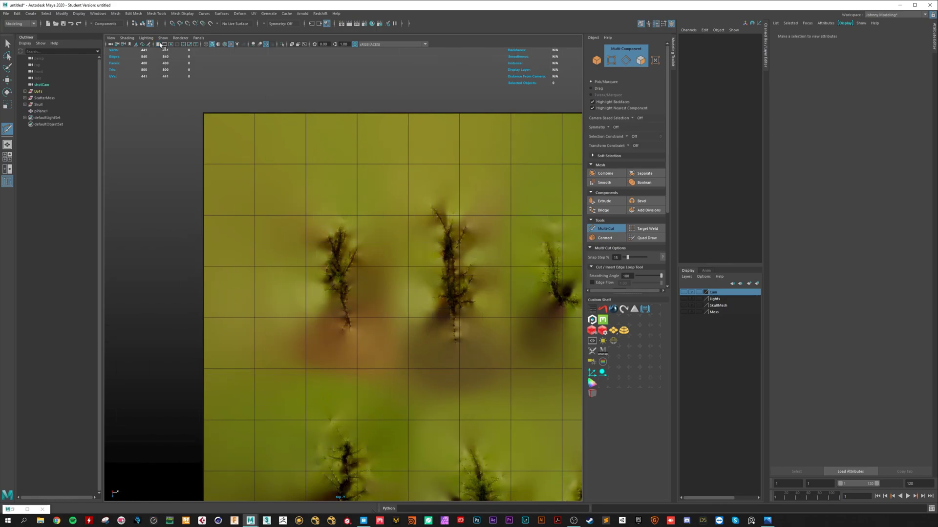
pyautogui.keyDown('alt'); pyautogui.moveTo(412, 308); pyautogui.dragTo(373, 232, button='middle'); pyautogui.keyUp('alt')
pyautogui.keyDown('alt'); pyautogui.moveTo(373, 254); pyautogui.dragTo(429, 295, button='right'); pyautogui.keyUp('alt')
pyautogui.keyDown('alt'); pyautogui.moveTo(335, 157); pyautogui.dragTo(364, 214, button='middle'); pyautogui.keyUp('alt')
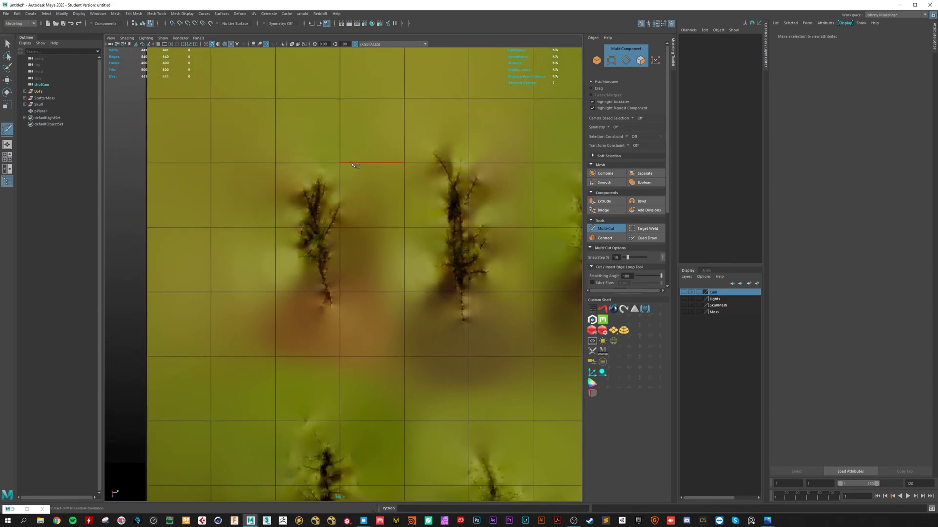
pyautogui.click(372, 227)
pyautogui.click(376, 266)
pyautogui.click(367, 292)
pyautogui.click(352, 333)
pyautogui.click(340, 335)
pyautogui.click(315, 339)
pyautogui.click(276, 292)
pyautogui.click(255, 265)
pyautogui.click(253, 228)
pyautogui.click(252, 203)
pyautogui.click(276, 172)
pyautogui.click(282, 163)
pyautogui.click(294, 146)
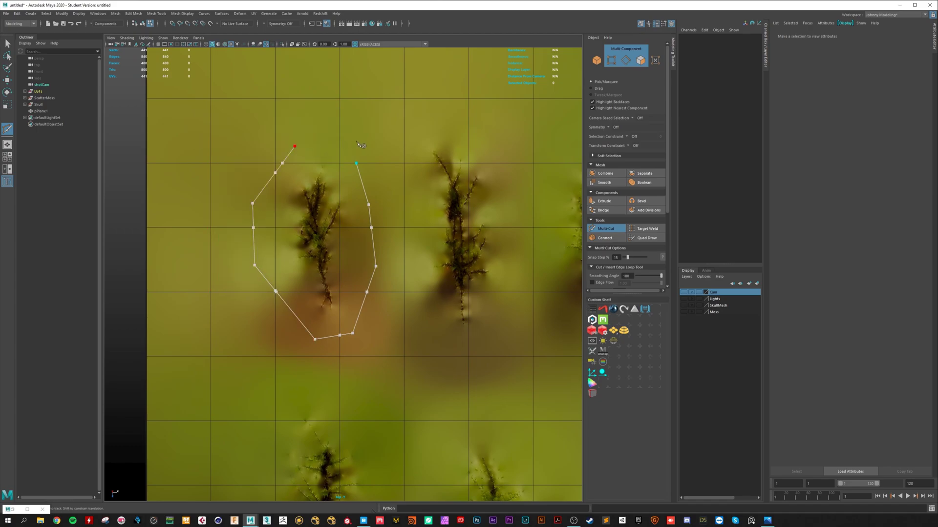
pyautogui.rightClick(363, 161)
# Step: Cut a second closed outline around the neighbouring moss strand in the top row with Multi-Cut
pyautogui.keyDown('alt'); pyautogui.moveTo(414, 220); pyautogui.dragTo(316, 243, button='middle'); pyautogui.keyUp('alt')
pyautogui.click(306, 187)
pyautogui.click(326, 156)
pyautogui.click(390, 157)
pyautogui.click(417, 206)
pyautogui.click(415, 277)
pyautogui.click(410, 357)
pyautogui.click(352, 371)
pyautogui.click(320, 291)
pyautogui.click(315, 211)
pyautogui.click(321, 187)
pyautogui.rightClick(376, 222)
# Step: Examine the two cut outlines on the moss plane and leave the Multi-Cut tool
pyautogui.keyDown('alt'); pyautogui.moveTo(408, 269); pyautogui.dragTo(353, 274, button='right'); pyautogui.keyUp('alt')
pyautogui.keyDown('alt'); pyautogui.moveTo(353, 275); pyautogui.dragTo(392, 293, button='middle'); pyautogui.keyUp('alt')
pyautogui.keyDown('alt'); pyautogui.moveTo(392, 293); pyautogui.dragTo(296, 301, button='right'); pyautogui.keyUp('alt')
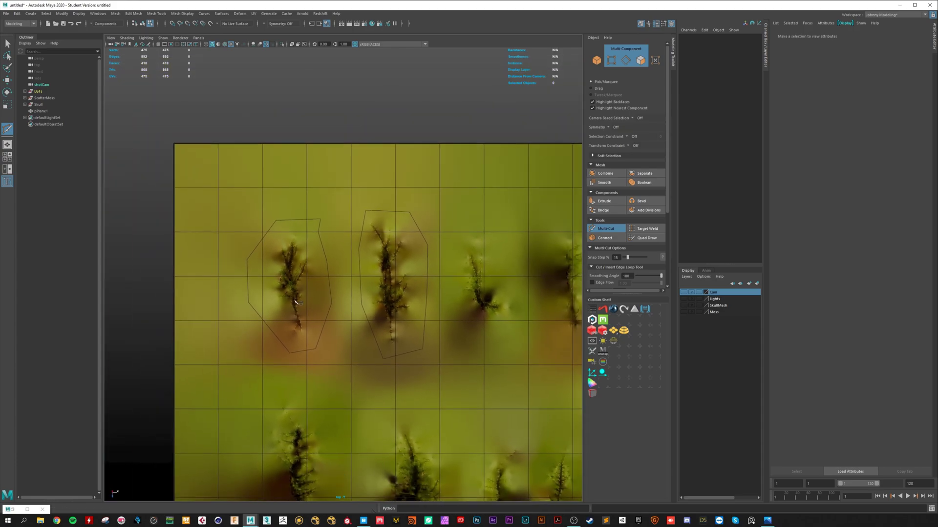
pyautogui.keyDown('alt'); pyautogui.moveTo(471, 356); pyautogui.dragTo(402, 286, button='middle'); pyautogui.keyUp('alt')
pyautogui.keyDown('alt'); pyautogui.moveTo(402, 287); pyautogui.dragTo(282, 250, button='right'); pyautogui.keyUp('alt')
pyautogui.keyDown('alt'); pyautogui.moveTo(284, 251); pyautogui.dragTo(272, 292, button='middle'); pyautogui.keyUp('alt')
pyautogui.click(247, 261)
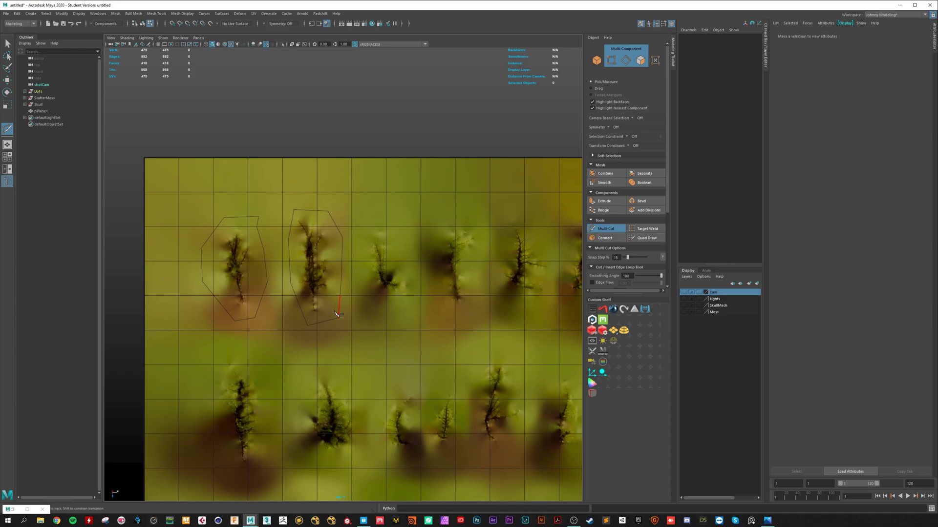
pyautogui.moveTo(317, 303)
pyautogui.keyDown('alt'); pyautogui.mouseDown(button='middle')
pyautogui.moveTo(357, 264)
pyautogui.moveTo(323, 309)
pyautogui.mouseUp(button='middle'); pyautogui.keyUp('alt')
pyautogui.keyDown('alt'); pyautogui.moveTo(319, 306); pyautogui.dragTo(350, 305, button='right'); pyautogui.keyUp('alt')
pyautogui.keyDown('alt'); pyautogui.moveTo(355, 307); pyautogui.dragTo(394, 303, button='middle'); pyautogui.keyUp('alt')
pyautogui.press('w')
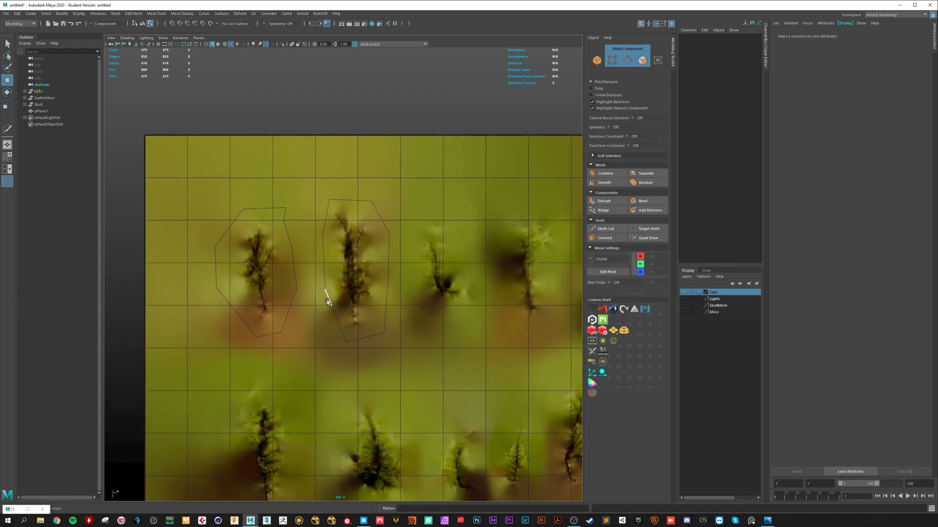
# Step: Select the faces covering the first moss strand inside its outline, invert the selection, and delete all other faces
pyautogui.keyDown('alt'); pyautogui.moveTo(297, 412); pyautogui.dragTo(286, 336, button='middle'); pyautogui.keyUp('alt')
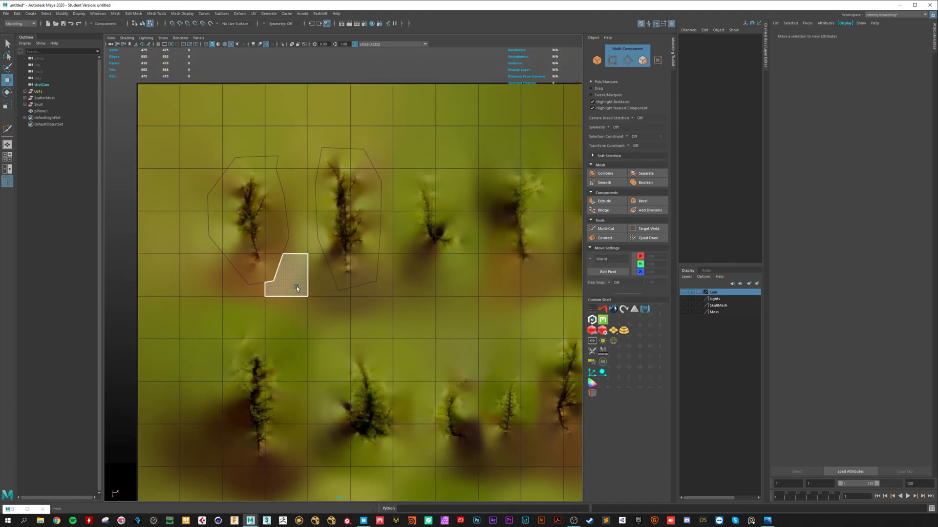
pyautogui.moveTo(330, 277)
pyautogui.keyDown('alt'); pyautogui.mouseDown(button='middle')
pyautogui.moveTo(416, 313)
pyautogui.moveTo(336, 296)
pyautogui.moveTo(327, 281)
pyautogui.moveTo(339, 293)
pyautogui.mouseUp(button='middle'); pyautogui.keyUp('alt')
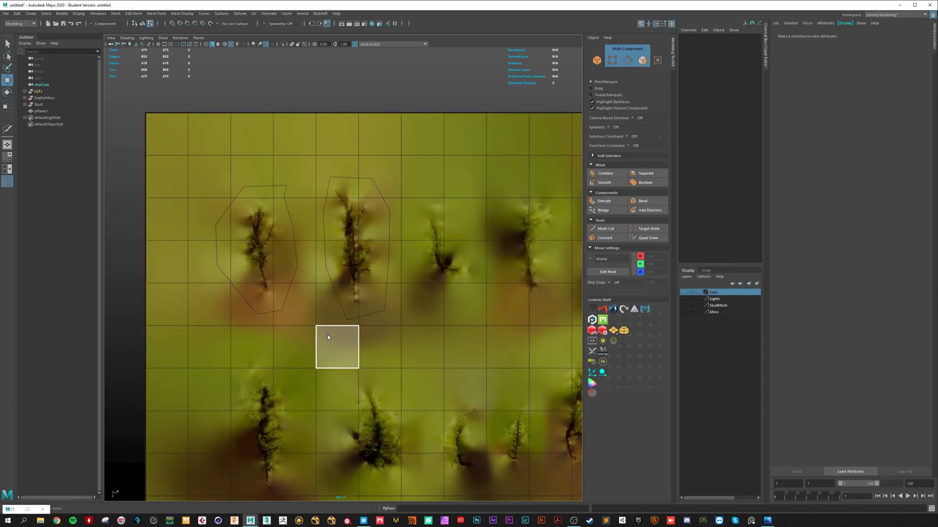
pyautogui.scroll(-2, 325, 329)
pyautogui.scroll(3, 262, 261)
pyautogui.keyDown('alt'); pyautogui.moveTo(241, 247); pyautogui.dragTo(282, 274, button='middle'); pyautogui.keyUp('alt')
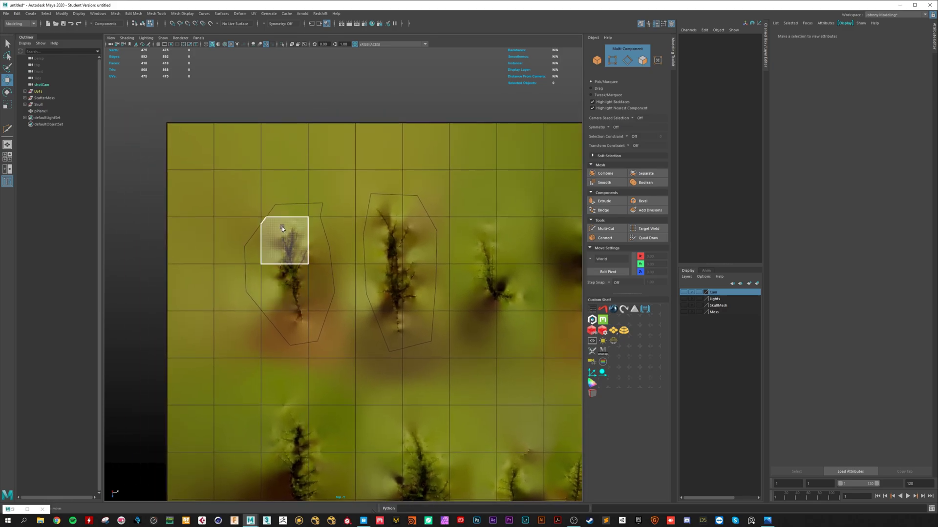
pyautogui.click(282, 228)
pyautogui.keyDown('shift'); pyautogui.click(276, 300); pyautogui.keyUp('shift')
pyautogui.keyDown('shift'); pyautogui.click(296, 327); pyautogui.keyUp('shift')
pyautogui.keyDown('shift'); pyautogui.click(322, 294); pyautogui.keyUp('shift')
pyautogui.keyDown('shift'); pyautogui.click(314, 244); pyautogui.keyUp('shift')
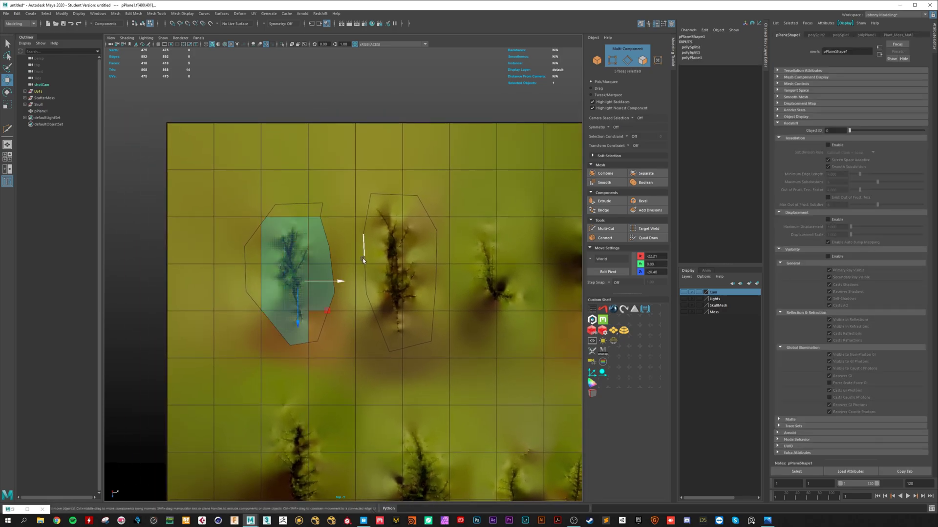
pyautogui.keyDown('alt'); pyautogui.moveTo(363, 259); pyautogui.dragTo(311, 261, button='middle'); pyautogui.keyUp('alt')
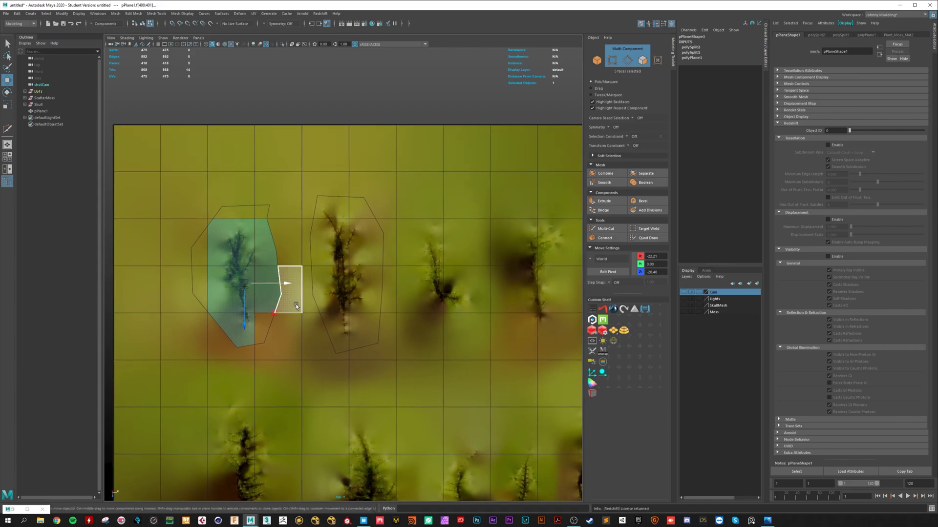
pyautogui.hotkey('ctrl', 'shift', 'i')
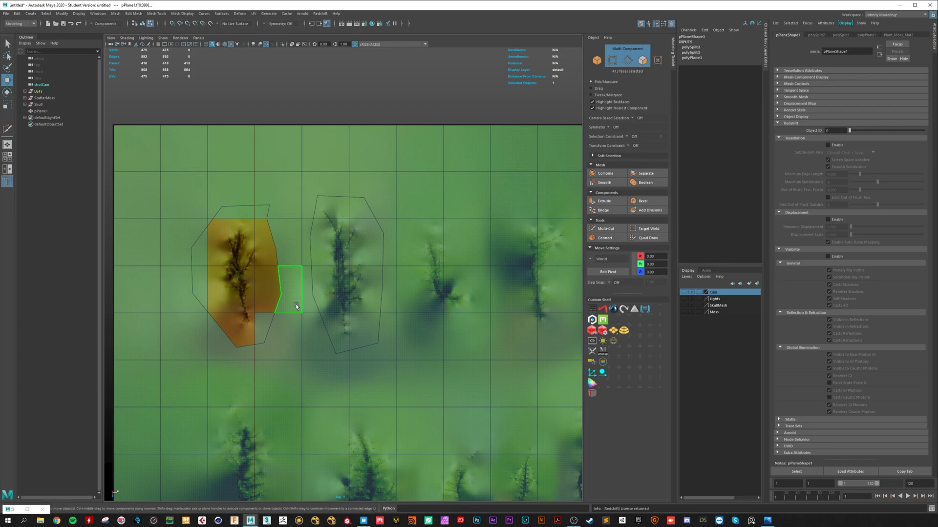
pyautogui.press('Delete')
# Step: Return to object mode and the perspective view, and center the pivot on the remaining moss card
pyautogui.moveTo(216, 284); pyautogui.dragTo(313, 211, button='right')
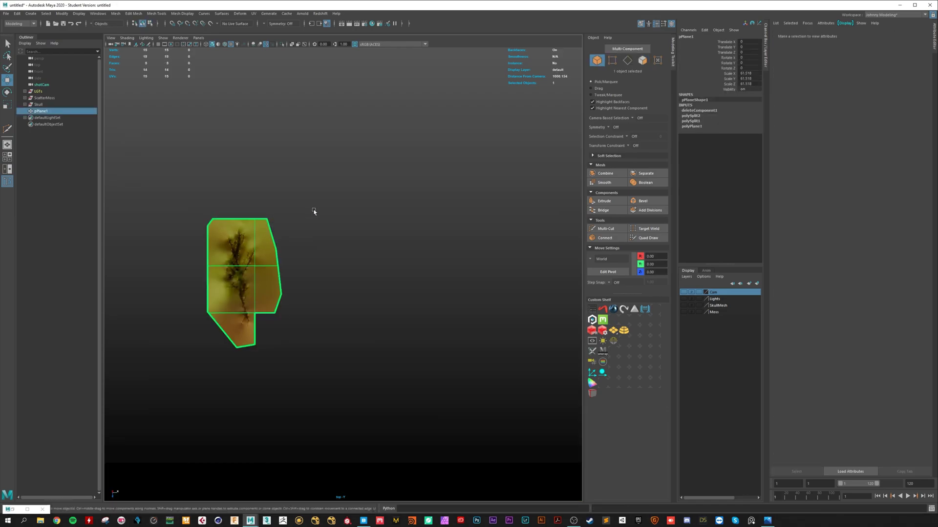
pyautogui.press('space')
pyautogui.moveTo(242, 277)
pyautogui.mouseDown()
pyautogui.moveTo(221, 279)
pyautogui.moveTo(252, 262)
pyautogui.mouseUp()
pyautogui.keyDown('alt'); pyautogui.moveTo(242, 207); pyautogui.dragTo(357, 335, button='middle'); pyautogui.keyUp('alt')
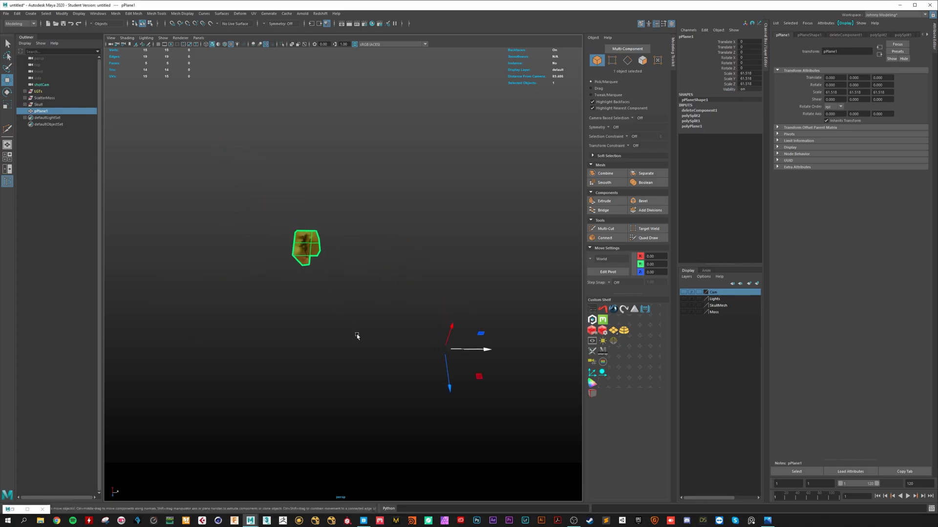
pyautogui.hotkey('alt', 'c')
# Step: Rotate the moss card 90 degrees about X so it stands upright
pyautogui.keyDown('alt'); pyautogui.moveTo(290, 289); pyautogui.dragTo(332, 292); pyautogui.keyUp('alt')
pyautogui.keyDown('alt'); pyautogui.moveTo(332, 293); pyautogui.dragTo(423, 308, button='middle'); pyautogui.keyUp('alt')
pyautogui.keyDown('alt'); pyautogui.moveTo(422, 307); pyautogui.dragTo(497, 329, button='right'); pyautogui.keyUp('alt')
pyautogui.keyDown('alt'); pyautogui.moveTo(402, 353); pyautogui.dragTo(384, 350, button='middle'); pyautogui.keyUp('alt')
pyautogui.keyDown('alt'); pyautogui.moveTo(342, 348); pyautogui.dragTo(444, 353, button='right'); pyautogui.keyUp('alt')
pyautogui.keyDown('alt'); pyautogui.moveTo(345, 359); pyautogui.dragTo(408, 312); pyautogui.keyUp('alt')
pyautogui.keyDown('alt'); pyautogui.moveTo(407, 312); pyautogui.dragTo(366, 357, button='middle'); pyautogui.keyUp('alt')
pyautogui.keyDown('alt'); pyautogui.moveTo(315, 399); pyautogui.dragTo(348, 382, button='middle'); pyautogui.keyUp('alt')
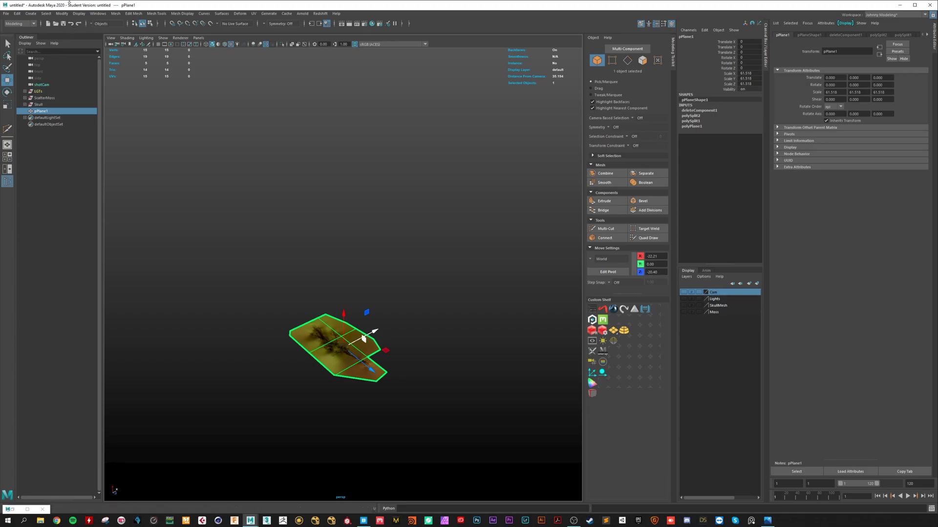
pyautogui.keyDown('alt'); pyautogui.moveTo(295, 353); pyautogui.dragTo(282, 321, button='middle'); pyautogui.keyUp('alt')
pyautogui.keyDown('alt'); pyautogui.moveTo(313, 325); pyautogui.dragTo(414, 318, button='right'); pyautogui.keyUp('alt')
pyautogui.keyDown('alt'); pyautogui.moveTo(319, 331); pyautogui.dragTo(314, 325, button='middle'); pyautogui.keyUp('alt')
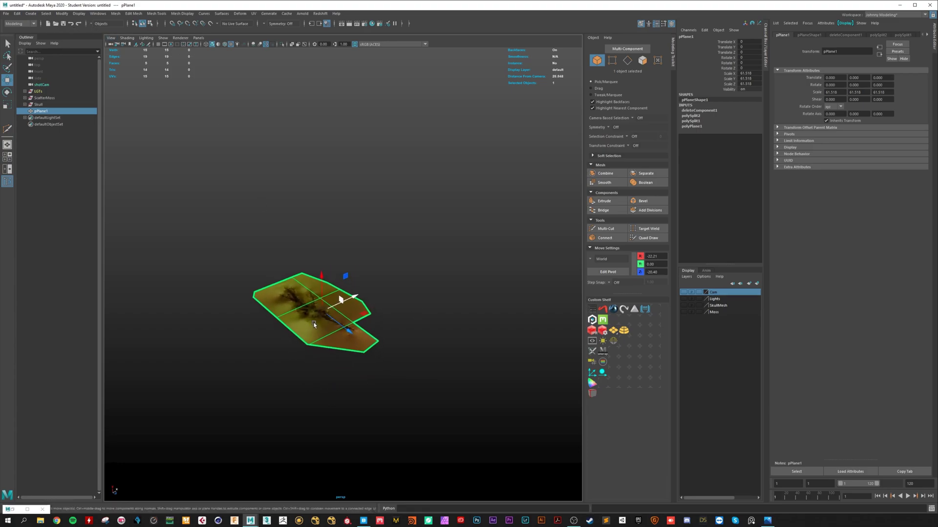
pyautogui.press('e')
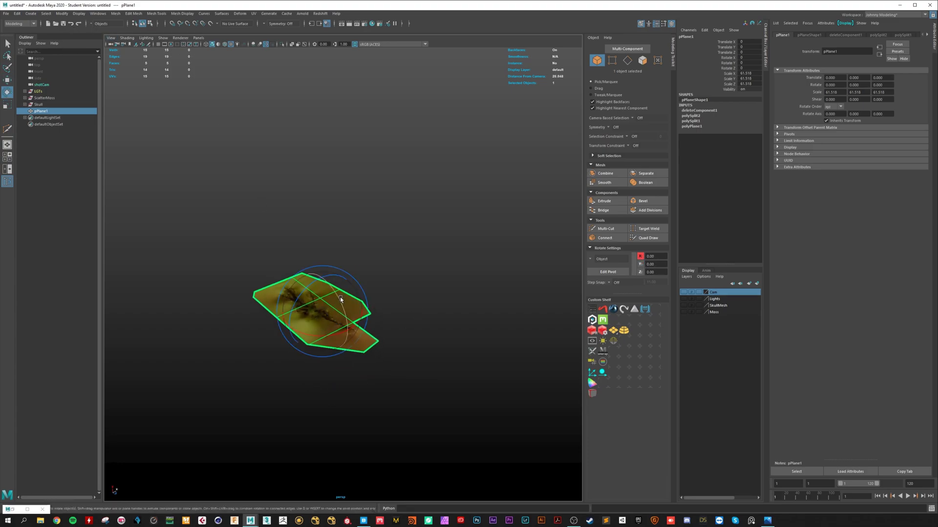
pyautogui.moveTo(339, 299); pyautogui.dragTo(341, 337)
pyautogui.press('f')
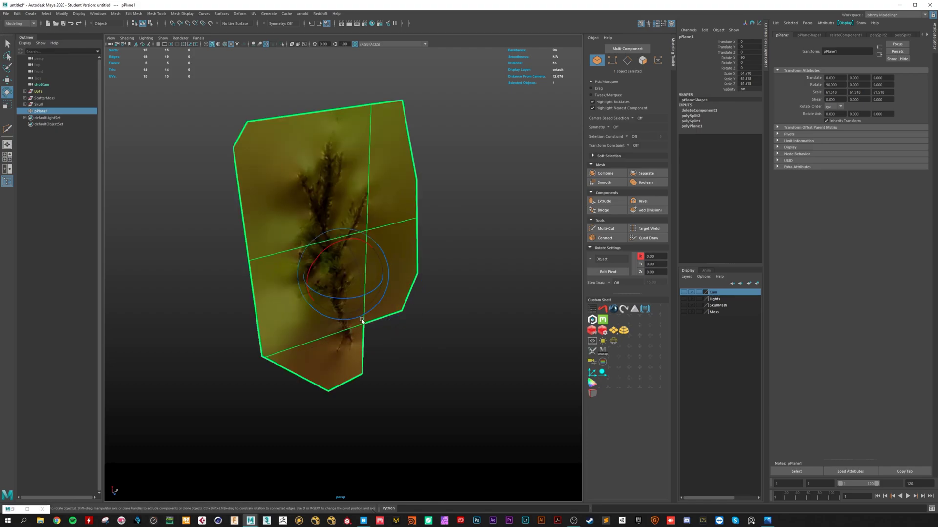
# Step: Activate the Move tool and switch the upright moss card to vertex editing
pyautogui.keyDown('alt'); pyautogui.moveTo(365, 324); pyautogui.dragTo(322, 318, button='right'); pyautogui.keyUp('alt')
pyautogui.keyDown('alt'); pyautogui.moveTo(323, 318); pyautogui.dragTo(320, 291); pyautogui.keyUp('alt')
pyautogui.press('w')
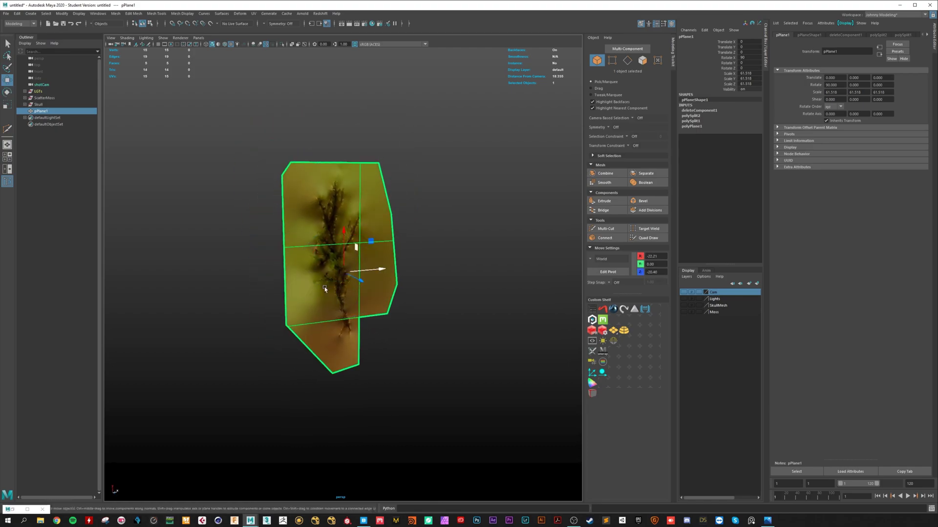
pyautogui.keyDown('alt'); pyautogui.moveTo(320, 291); pyautogui.dragTo(394, 292, button='right'); pyautogui.keyUp('alt')
pyautogui.moveTo(329, 290)
pyautogui.keyDown('alt'); pyautogui.mouseDown()
pyautogui.moveTo(343, 306)
pyautogui.moveTo(328, 291)
pyautogui.mouseUp(); pyautogui.keyUp('alt')
pyautogui.keyDown('alt'); pyautogui.moveTo(320, 249); pyautogui.dragTo(321, 280, button='middle'); pyautogui.keyUp('alt')
pyautogui.keyDown('alt'); pyautogui.moveTo(321, 280); pyautogui.dragTo(317, 293); pyautogui.keyUp('alt')
pyautogui.moveTo(316, 292); pyautogui.dragTo(279, 294, button='right')
# Step: Undo the trial moves of the moss card's inner vertex
pyautogui.keyDown('alt'); pyautogui.moveTo(364, 258); pyautogui.dragTo(353, 287); pyautogui.keyUp('alt')
pyautogui.hotkey('ctrl', 'z')
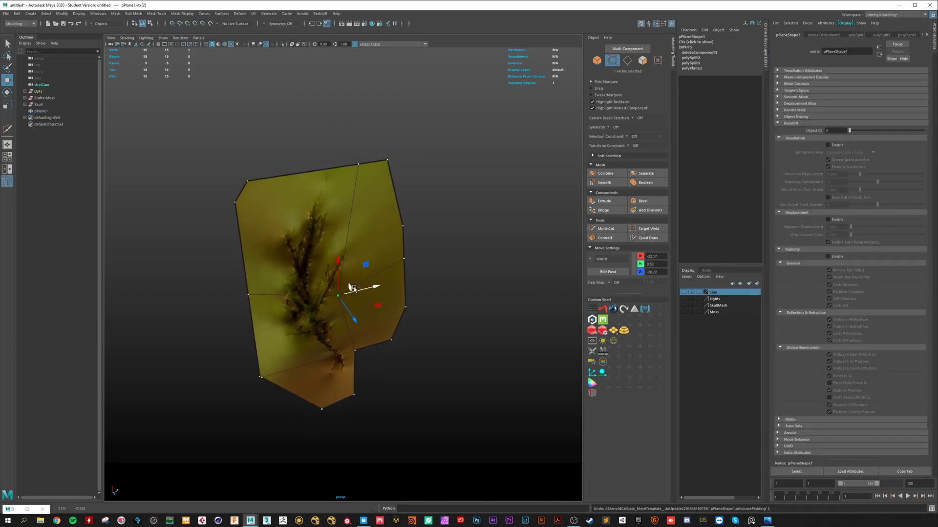
pyautogui.keyDown('alt'); pyautogui.moveTo(303, 343); pyautogui.dragTo(329, 341); pyautogui.keyUp('alt')
pyautogui.hotkey('ctrl', 'z')
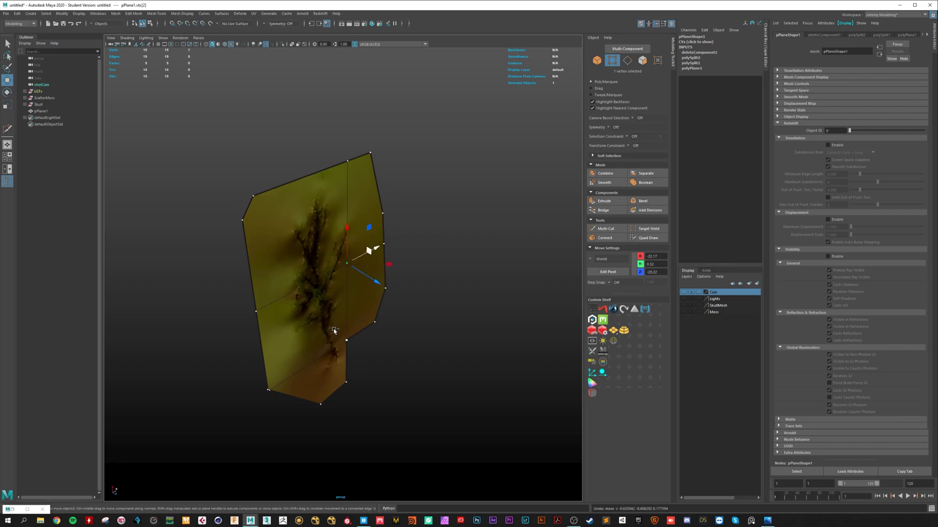
# Step: Move the moss card's inner vertex and a vertex on its edge slightly off the plane to bend the card
pyautogui.moveTo(376, 285); pyautogui.dragTo(339, 301)
pyautogui.keyDown('alt'); pyautogui.moveTo(338, 302); pyautogui.dragTo(344, 369, button='middle'); pyautogui.keyUp('alt')
pyautogui.keyDown('alt'); pyautogui.moveTo(345, 369); pyautogui.dragTo(324, 361); pyautogui.keyUp('alt')
pyautogui.moveTo(286, 230); pyautogui.dragTo(228, 295)
pyautogui.keyDown('alt'); pyautogui.moveTo(249, 300); pyautogui.dragTo(294, 313); pyautogui.keyUp('alt')
pyautogui.moveTo(284, 278); pyautogui.dragTo(273, 274)
pyautogui.keyDown('alt'); pyautogui.moveTo(278, 293); pyautogui.dragTo(318, 327); pyautogui.keyUp('alt')
pyautogui.keyDown('alt'); pyautogui.moveTo(318, 327); pyautogui.dragTo(295, 301, button='middle'); pyautogui.keyUp('alt')
pyautogui.keyDown('alt'); pyautogui.moveTo(295, 301); pyautogui.dragTo(244, 332, button='right'); pyautogui.keyUp('alt')
pyautogui.moveTo(244, 330)
pyautogui.keyDown('alt'); pyautogui.mouseDown()
pyautogui.moveTo(347, 287)
pyautogui.moveTo(254, 321)
pyautogui.mouseUp(); pyautogui.keyUp('alt')
pyautogui.keyDown('alt'); pyautogui.moveTo(332, 287); pyautogui.dragTo(300, 301, button='middle'); pyautogui.keyUp('alt')
# Step: Return the moss card to object mode and delete its construction history
pyautogui.moveTo(300, 300); pyautogui.dragTo(332, 285, button='right')
pyautogui.keyDown('alt'); pyautogui.moveTo(293, 327); pyautogui.dragTo(275, 338); pyautogui.keyUp('alt')
pyautogui.hotkey('alt', 'shift', 'd')
# Step: Enable Redshift tessellation on the moss card's shape node
pyautogui.click(808, 35)
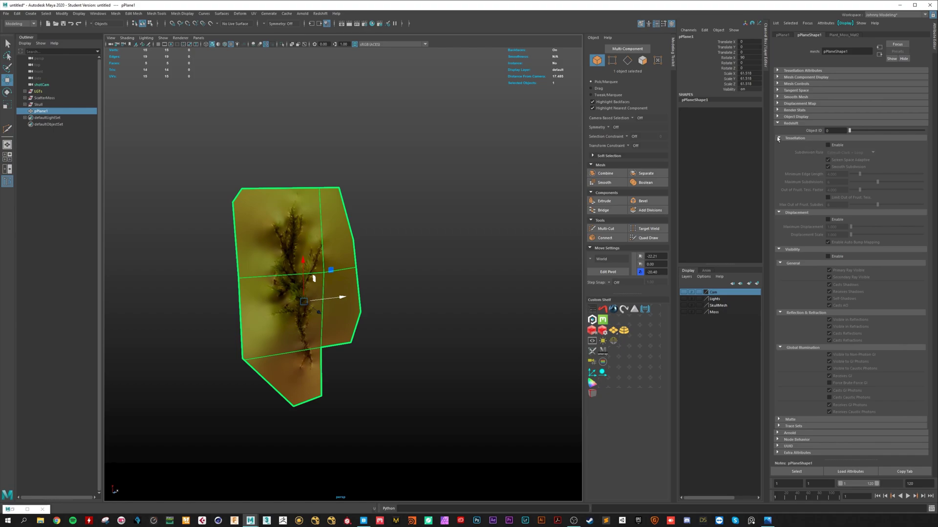
pyautogui.click(828, 145)
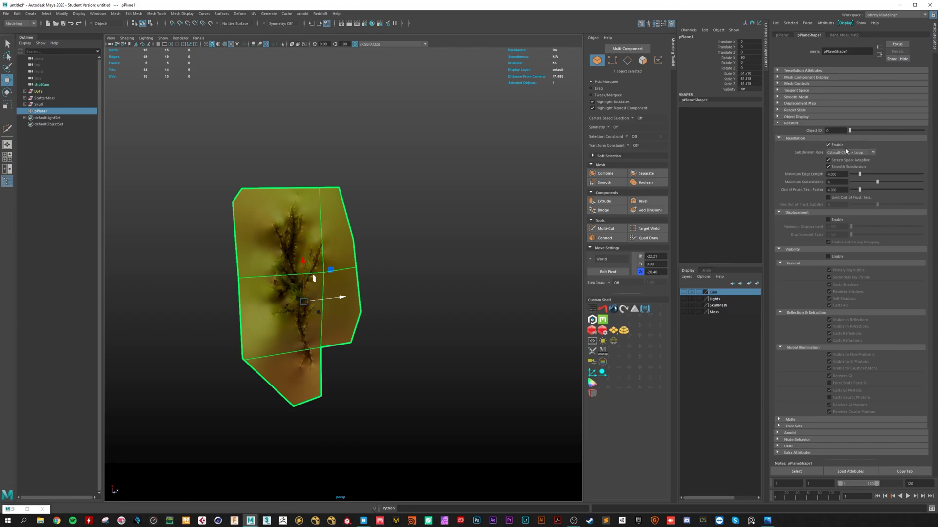
# Step: Enable Redshift displacement on the moss card, turn off screen space adaptive tessellation, and set the minimum edge length to 2
pyautogui.click(828, 220)
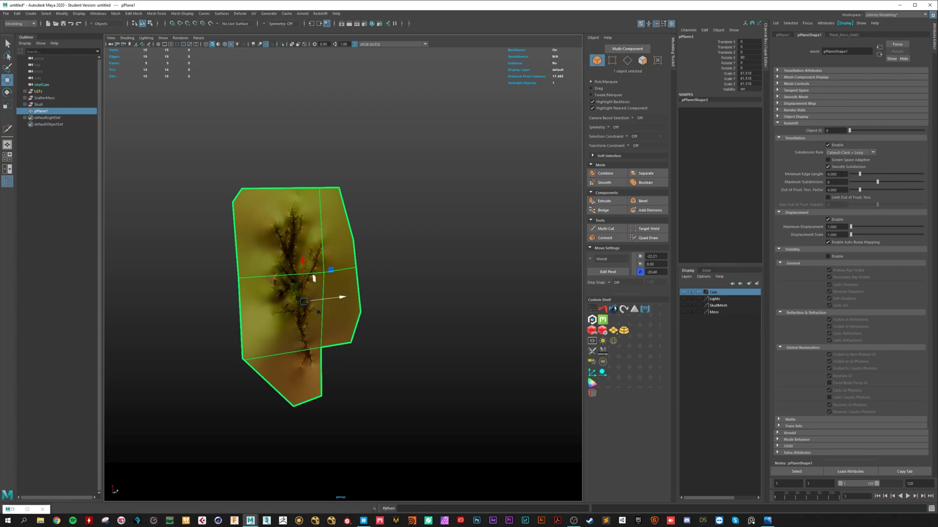
pyautogui.click(815, 173)
pyautogui.write('2')
pyautogui.press('Tab')
# Step: Examine the moss on the skull in the finished render beautyfullDeath_PNG.png and return to the moss card's settings
pyautogui.click(768, 521)
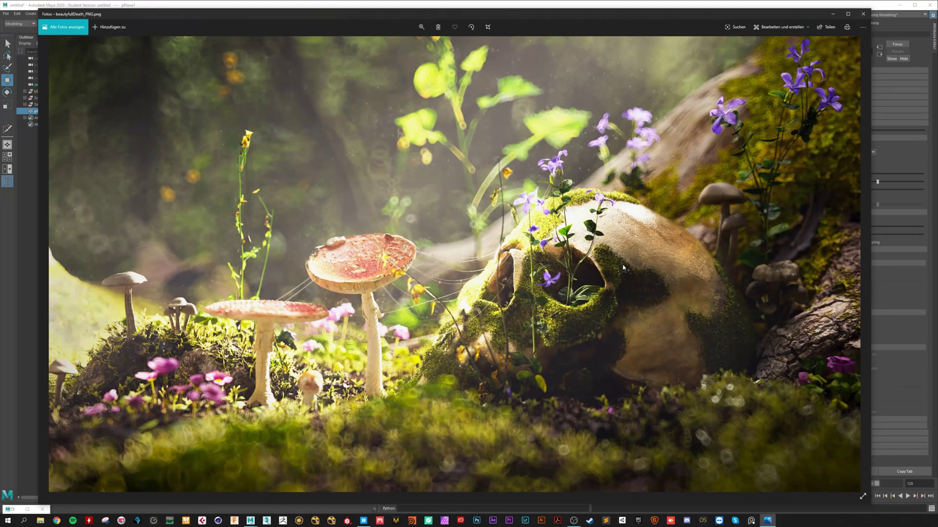
pyautogui.click(833, 13)
pyautogui.hotkey('shift', 'Tab')
pyautogui.press('Tab')
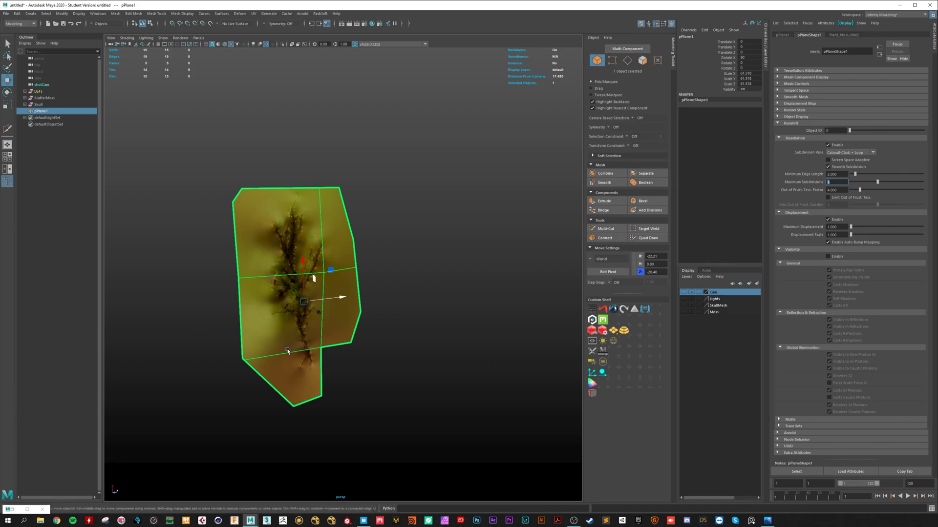
# Step: Move the moss card's pivot down to the base of the moss stem, at about -2.24 on Y
pyautogui.click(364, 385)
pyautogui.click(296, 344)
pyautogui.scroll(3, 296, 343)
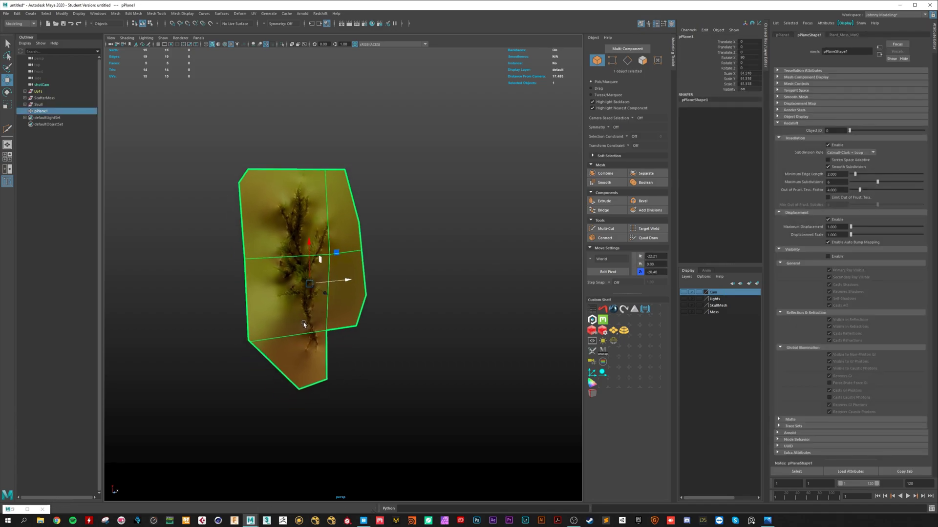
pyautogui.keyDown('alt'); pyautogui.moveTo(282, 330); pyautogui.dragTo(324, 297, button='middle'); pyautogui.keyUp('alt')
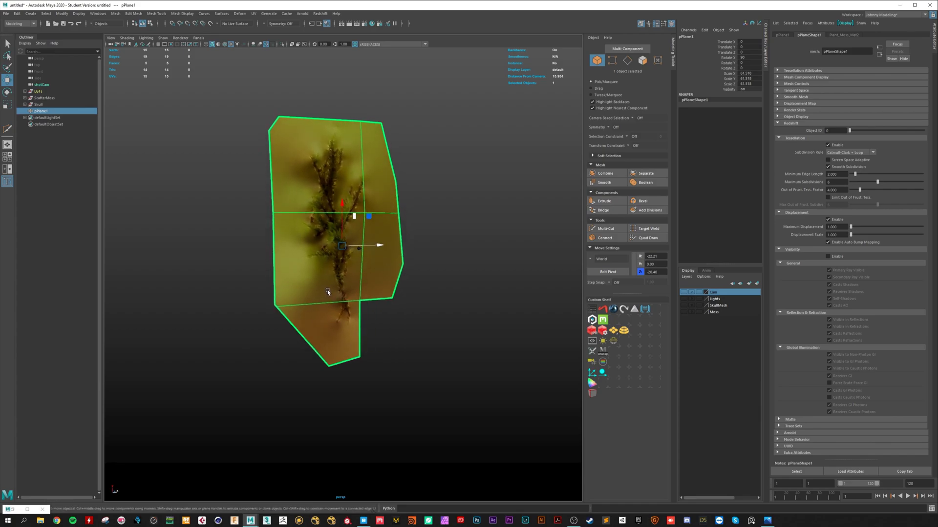
pyautogui.press('d')
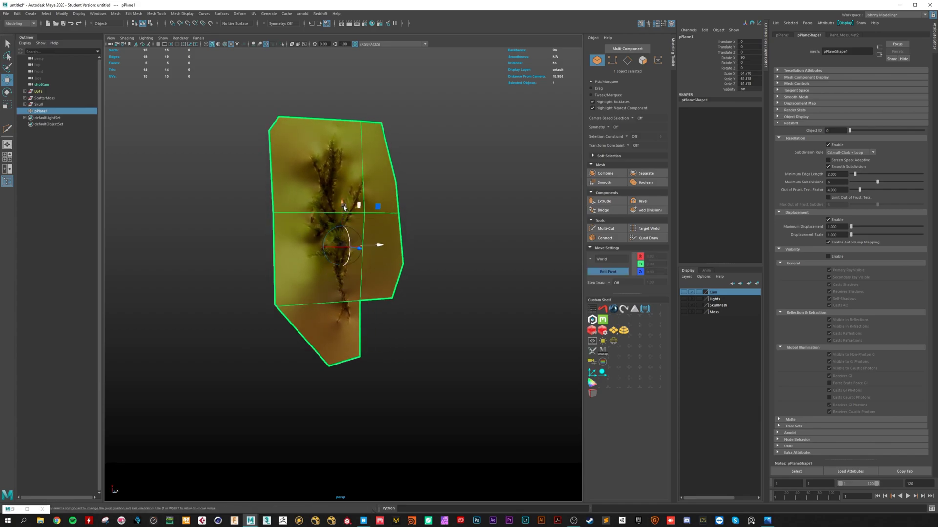
pyautogui.moveTo(343, 243); pyautogui.dragTo(336, 320)
pyautogui.press('d')
pyautogui.scroll(2, 309, 340)
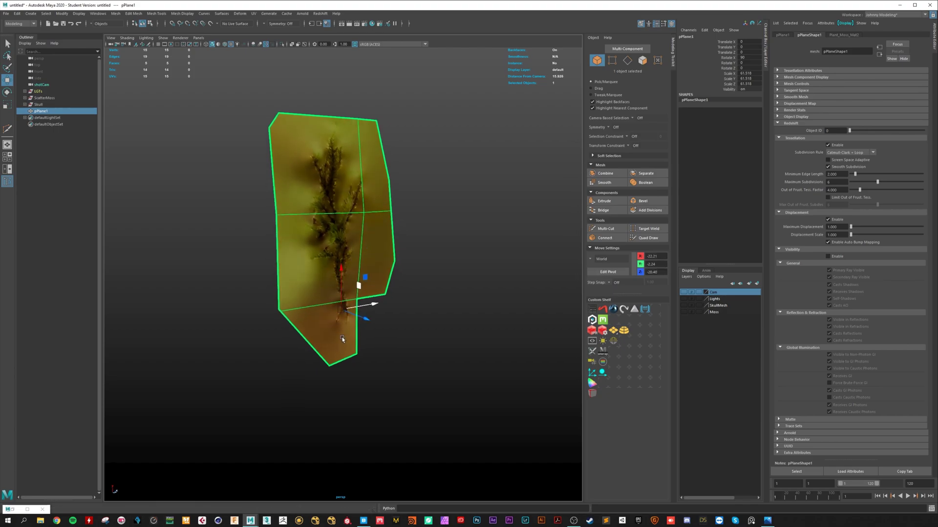
# Step: Freeze the moss card's transformations with the pivot kept at the stem base
pyautogui.scroll(6, 309, 340)
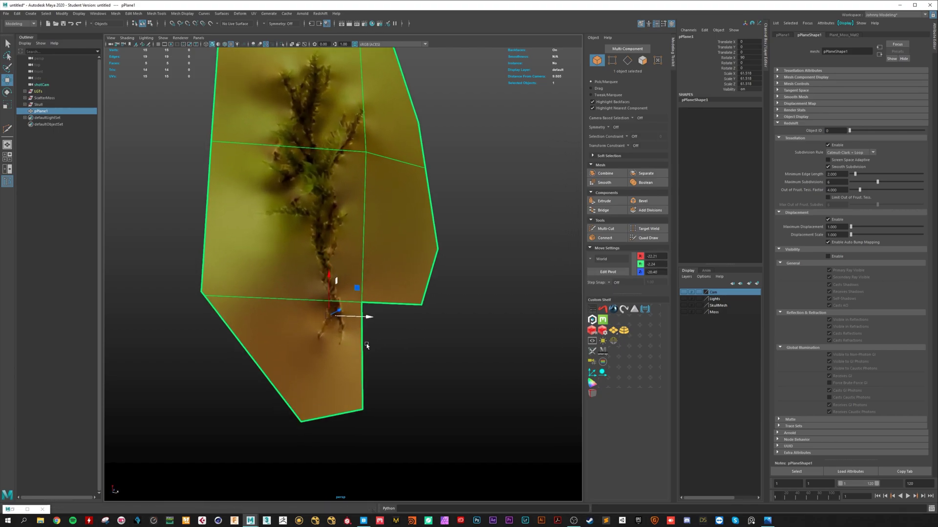
pyautogui.scroll(-4, 324, 352)
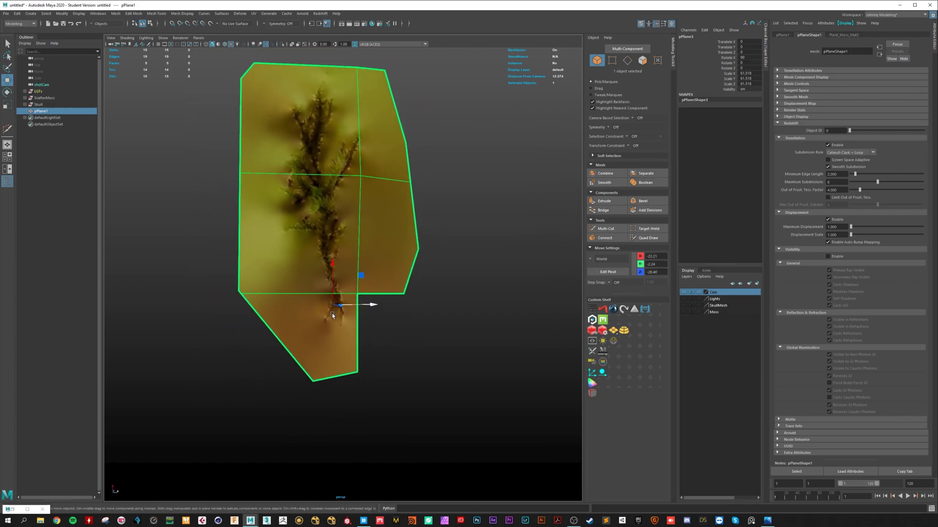
pyautogui.scroll(-4, 342, 327)
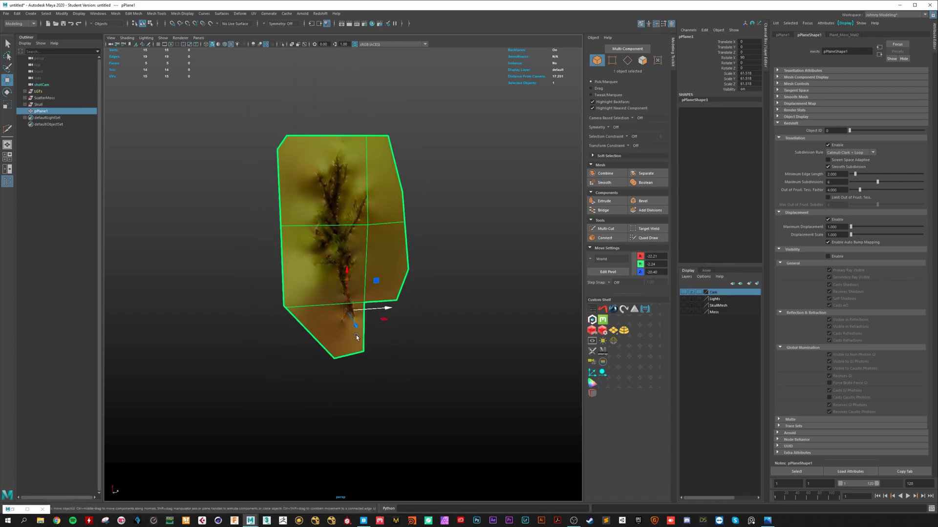
pyautogui.scroll(-2, 323, 357)
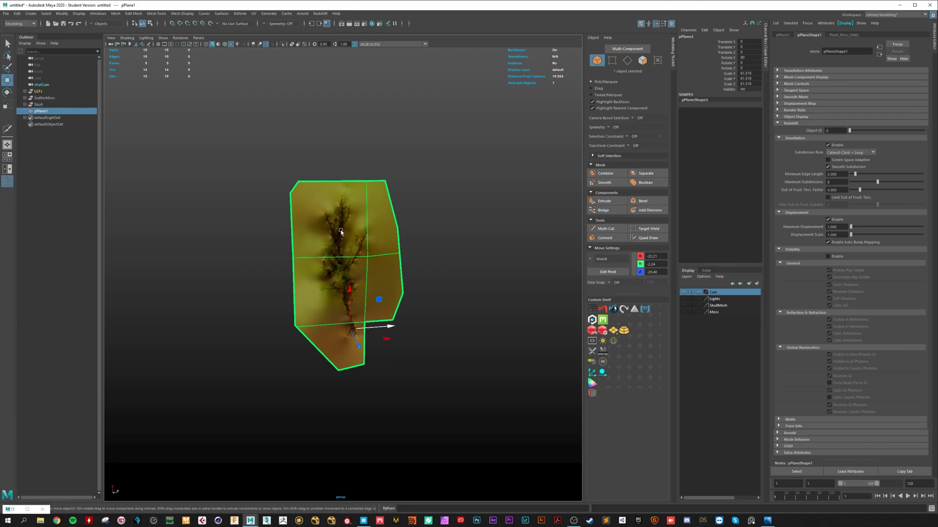
pyautogui.scroll(3, 342, 249)
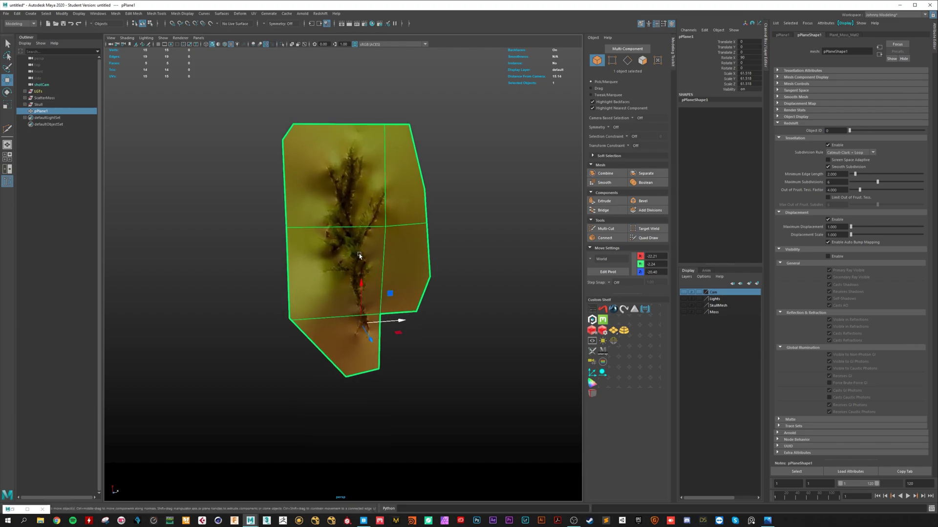
pyautogui.keyDown('alt'); pyautogui.moveTo(357, 254); pyautogui.dragTo(336, 264); pyautogui.keyUp('alt')
pyautogui.scroll(-1, 353, 266)
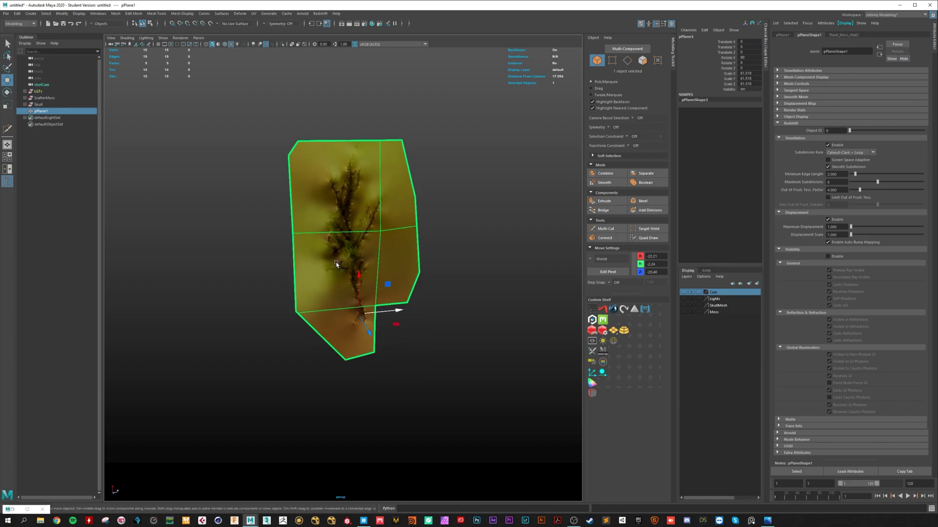
pyautogui.hotkey('ctrl', 'f')
pyautogui.keyDown('alt'); pyautogui.moveTo(351, 254); pyautogui.dragTo(342, 246); pyautogui.keyUp('alt')
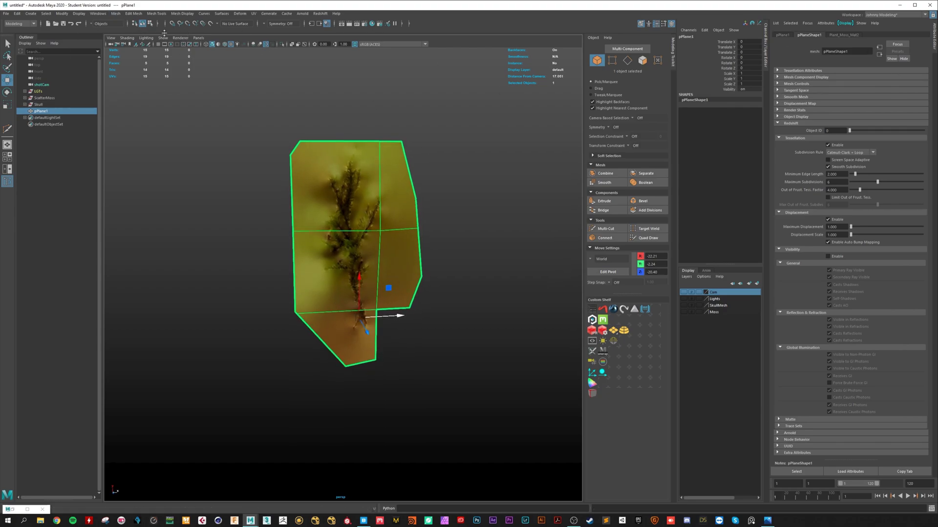
# Step: Show the viewport grid and snap the moss card by its pivot to the world origin
pyautogui.moveTo(319, 323)
pyautogui.keyDown('alt'); pyautogui.mouseDown()
pyautogui.moveTo(337, 319)
pyautogui.moveTo(324, 309)
pyautogui.mouseUp(); pyautogui.keyUp('alt')
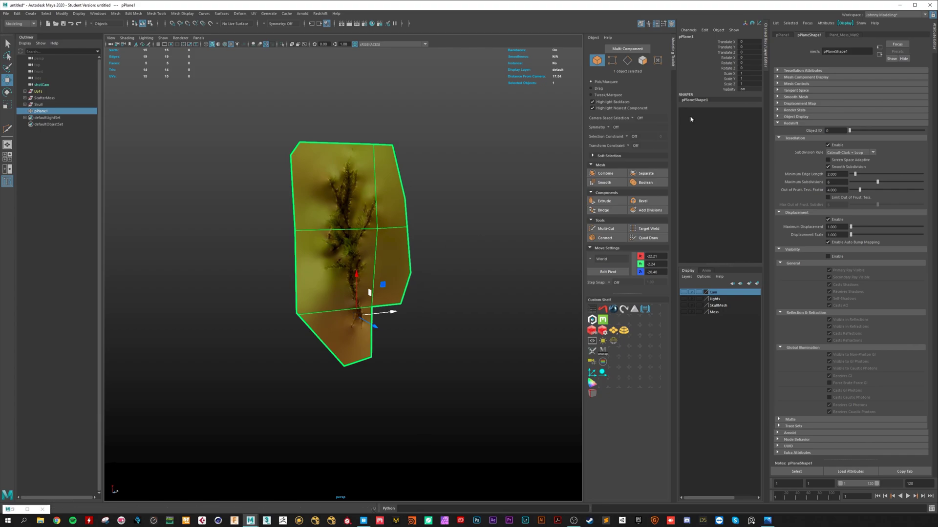
pyautogui.moveTo(336, 276)
pyautogui.keyDown('alt'); pyautogui.mouseDown()
pyautogui.moveTo(345, 273)
pyautogui.moveTo(332, 270)
pyautogui.mouseUp(); pyautogui.keyUp('alt')
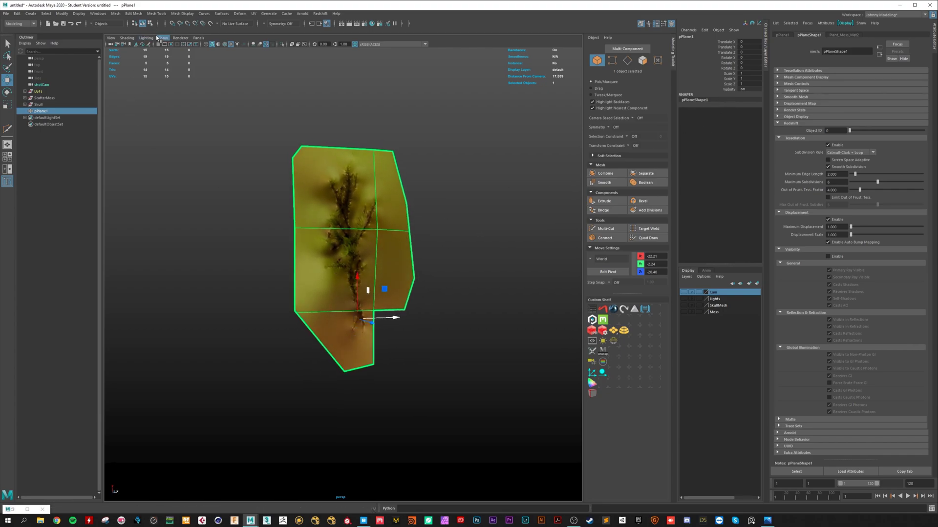
pyautogui.moveTo(367, 287)
pyautogui.keyDown('alt'); pyautogui.mouseDown()
pyautogui.moveTo(381, 299)
pyautogui.moveTo(372, 279)
pyautogui.moveTo(386, 306)
pyautogui.moveTo(370, 295)
pyautogui.mouseUp(); pyautogui.keyUp('alt')
pyautogui.keyDown('alt'); pyautogui.moveTo(370, 295); pyautogui.dragTo(397, 259, button='right'); pyautogui.keyUp('alt')
pyautogui.keyDown('alt'); pyautogui.moveTo(388, 282); pyautogui.dragTo(366, 296); pyautogui.keyUp('alt')
pyautogui.keyDown('alt'); pyautogui.moveTo(366, 297); pyautogui.dragTo(227, 299, button='middle'); pyautogui.keyUp('alt')
pyautogui.keyDown('alt'); pyautogui.moveTo(227, 299); pyautogui.dragTo(291, 299, button='right'); pyautogui.keyUp('alt')
pyautogui.keyDown('alt'); pyautogui.moveTo(236, 288); pyautogui.dragTo(312, 280, button='middle'); pyautogui.keyUp('alt')
pyautogui.moveTo(245, 274); pyautogui.dragTo(311, 278, button='middle')
pyautogui.press('f')
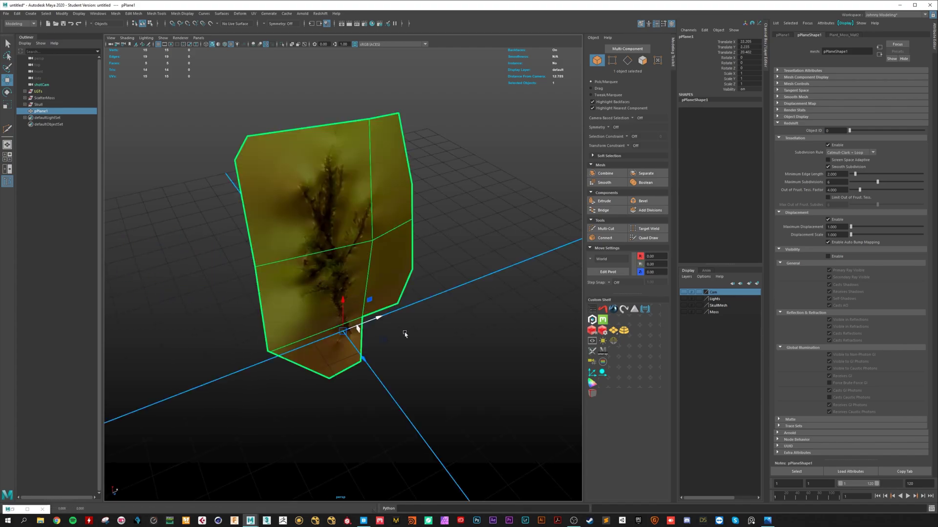
# Step: Freeze the moss card's transformations at the world origin
pyautogui.scroll(-3, 401, 331)
pyautogui.keyDown('alt'); pyautogui.moveTo(384, 365); pyautogui.dragTo(374, 386); pyautogui.keyUp('alt')
pyautogui.hotkey('ctrl', 'f')
pyautogui.keyDown('alt'); pyautogui.moveTo(374, 387); pyautogui.dragTo(360, 387, button='right'); pyautogui.keyUp('alt')
pyautogui.keyDown('alt'); pyautogui.moveTo(359, 386); pyautogui.dragTo(352, 367); pyautogui.keyUp('alt')
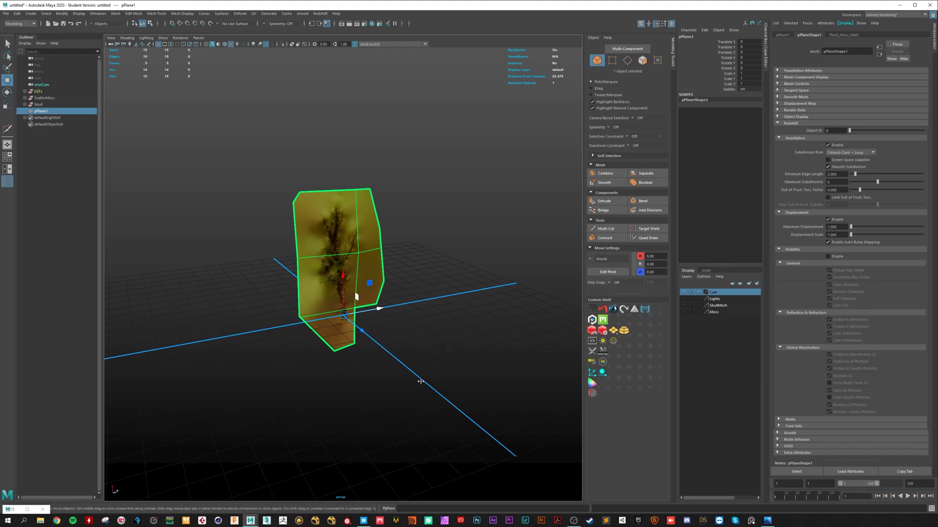
# Step: Switch to Quixel Bridge to look through the moss atlases, then return to Maya
pyautogui.click(363, 520)
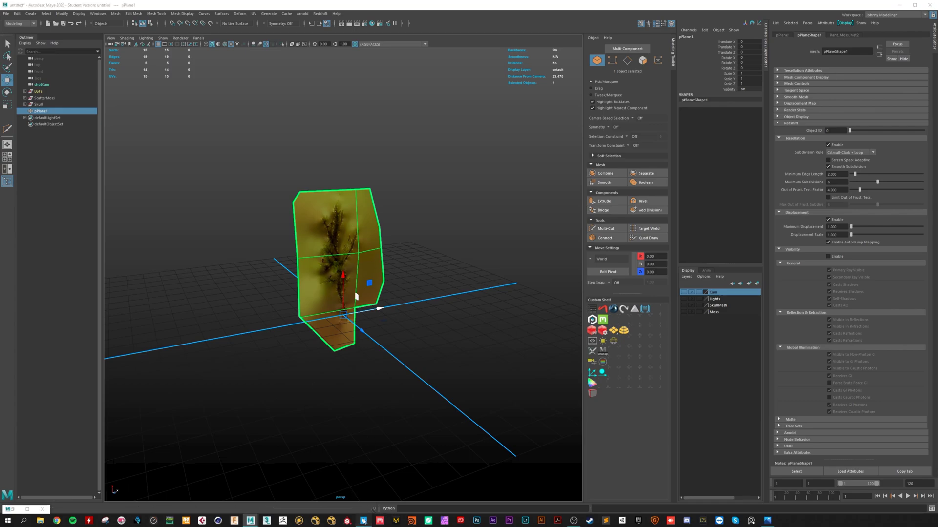
pyautogui.scroll(10, 415, 286)
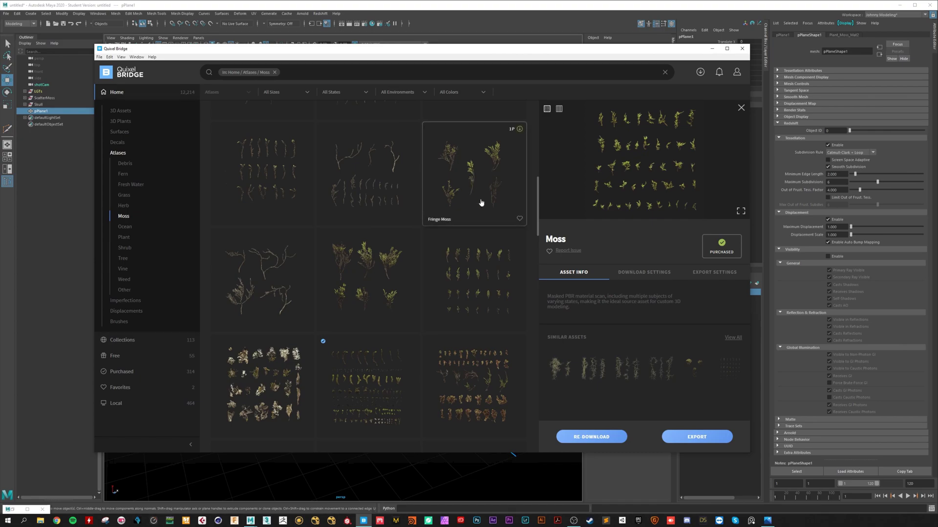
pyautogui.click(712, 48)
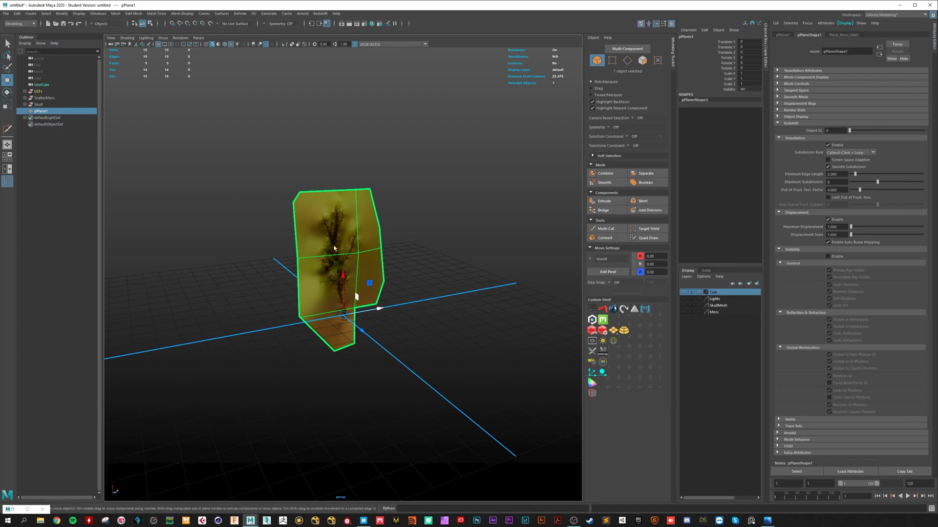
# Step: Delete the example moss card and expand the ScatterMoss group to list its meshes
pyautogui.press('Delete')
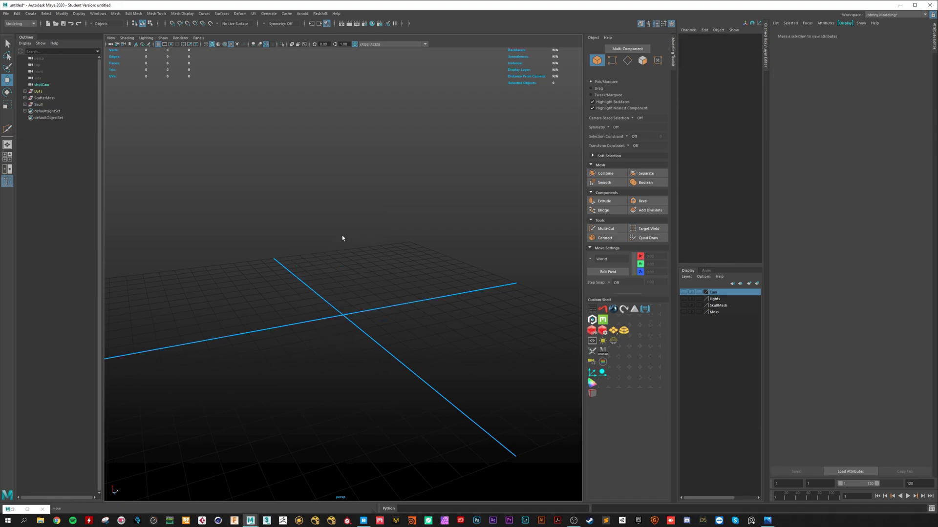
pyautogui.click(24, 98)
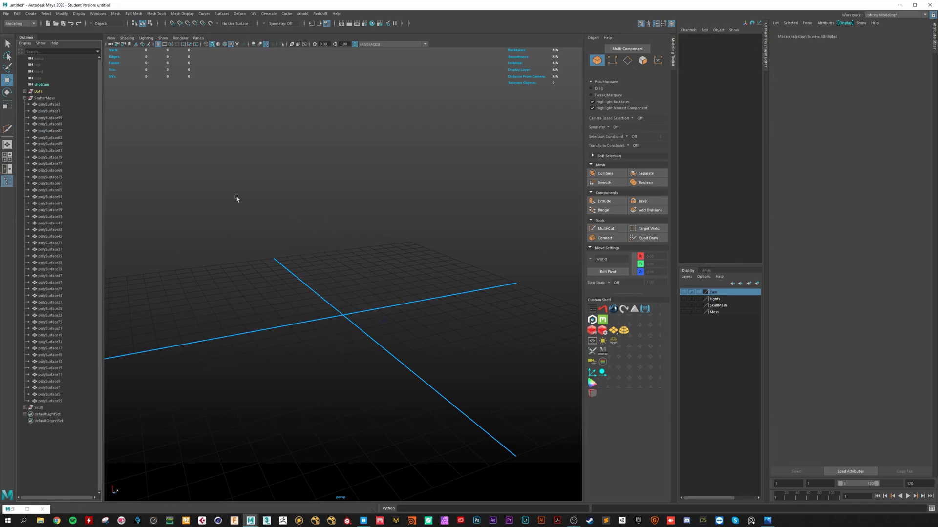
pyautogui.scroll(-3, 365, 349)
pyautogui.keyDown('alt'); pyautogui.moveTo(349, 327); pyautogui.dragTo(328, 322); pyautogui.keyUp('alt')
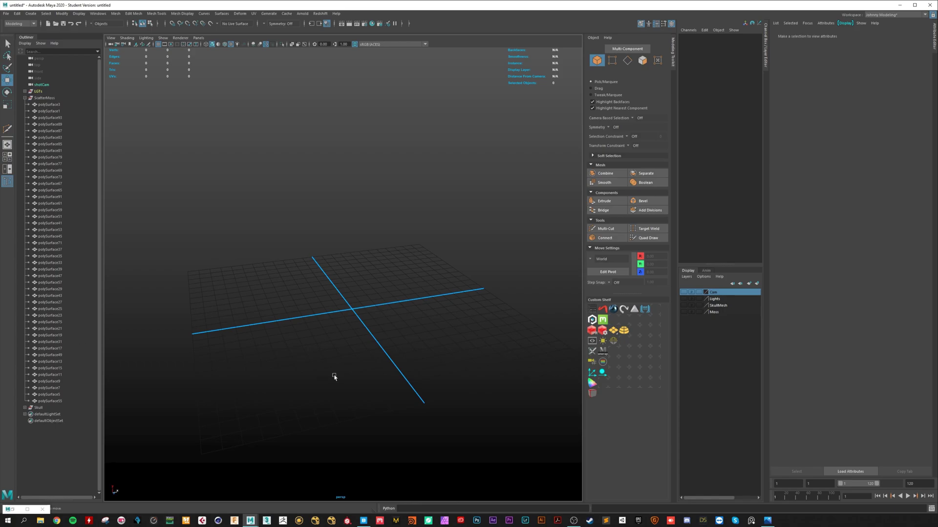
# Step: Show the Moss and SkullMesh display layers and select the skull mesh
pyautogui.click(684, 312)
pyautogui.keyDown('alt'); pyautogui.moveTo(250, 318); pyautogui.dragTo(296, 318); pyautogui.keyUp('alt')
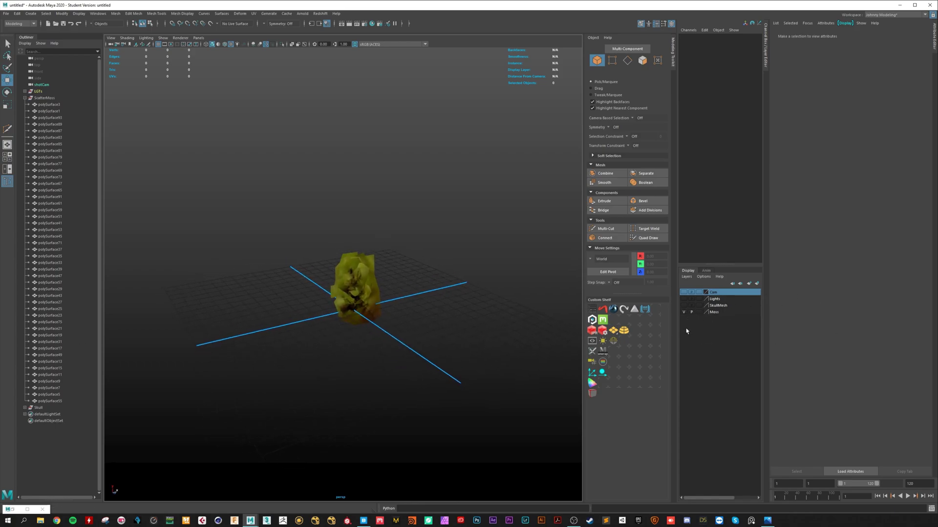
pyautogui.click(683, 306)
pyautogui.scroll(-5, 448, 316)
pyautogui.keyDown('alt'); pyautogui.moveTo(431, 309); pyautogui.dragTo(397, 320); pyautogui.keyUp('alt')
pyautogui.click(397, 320)
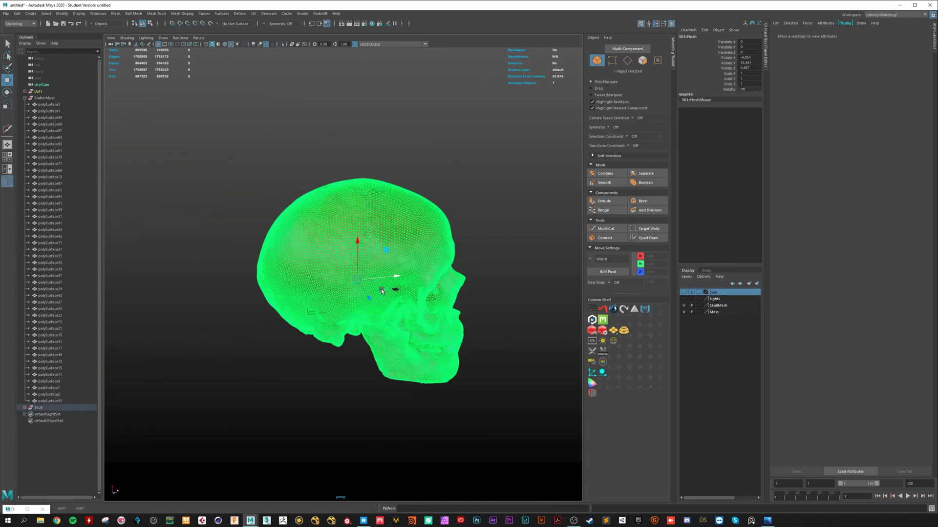
pyautogui.press('e')
pyautogui.moveTo(382, 292); pyautogui.dragTo(340, 343)
pyautogui.hotkey('ctrl', 'z')
# Step: Collapse the ScatterMoss group, duplicate the skull mesh, and isolate the copy in the viewport
pyautogui.scroll(2, 361, 333)
pyautogui.scroll(3, 359, 320)
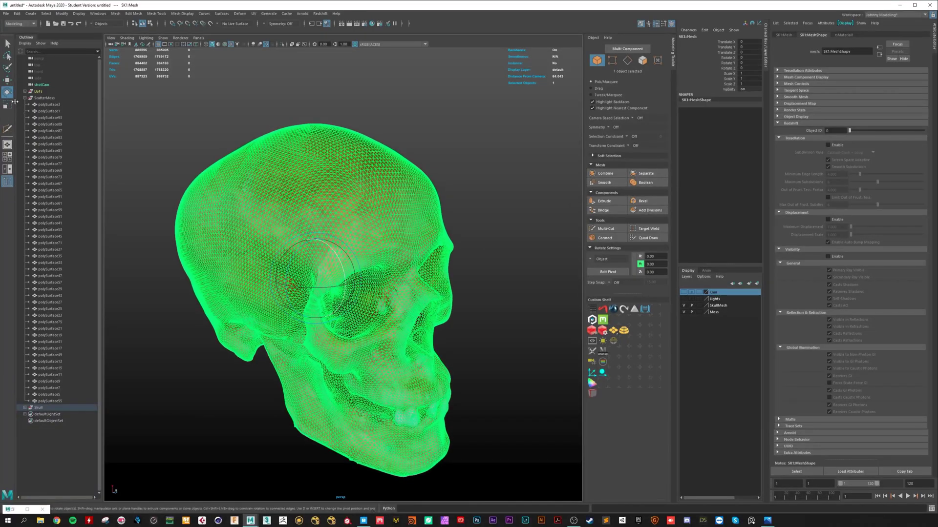
pyautogui.click(25, 98)
pyautogui.keyDown('alt'); pyautogui.moveTo(389, 276); pyautogui.dragTo(390, 277); pyautogui.keyUp('alt')
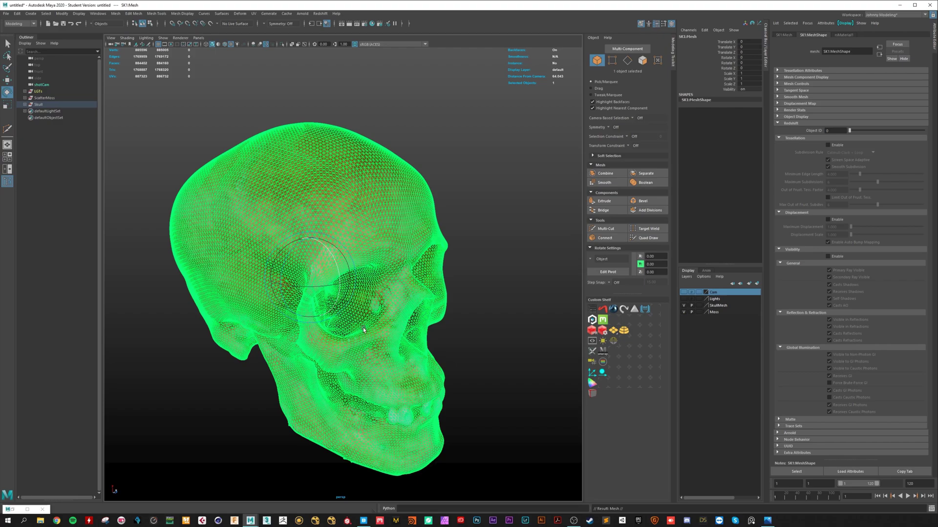
pyautogui.moveTo(368, 300)
pyautogui.keyDown('alt'); pyautogui.mouseDown(button='middle')
pyautogui.moveTo(360, 287)
pyautogui.moveTo(445, 311)
pyautogui.moveTo(368, 284)
pyautogui.mouseUp(button='middle'); pyautogui.keyUp('alt')
pyautogui.hotkey('ctrl', '1')
pyautogui.keyDown('alt'); pyautogui.moveTo(368, 284); pyautogui.dragTo(338, 297); pyautogui.keyUp('alt')
pyautogui.click(537, 237)
pyautogui.keyDown('alt'); pyautogui.moveTo(338, 298); pyautogui.dragTo(318, 298, button='right'); pyautogui.keyUp('alt')
pyautogui.keyDown('alt'); pyautogui.moveTo(317, 299); pyautogui.dragTo(363, 295); pyautogui.keyUp('alt')
pyautogui.keyDown('alt'); pyautogui.moveTo(363, 295); pyautogui.dragTo(318, 297, button='middle'); pyautogui.keyUp('alt')
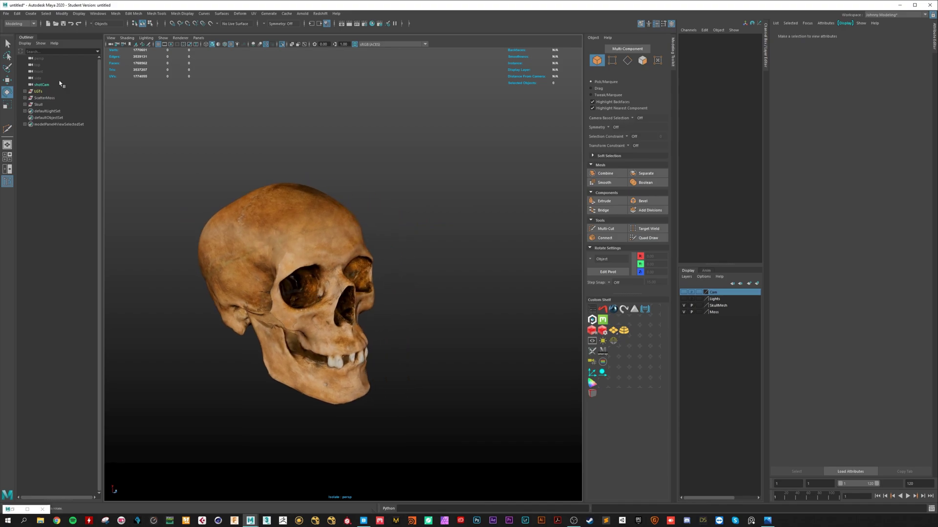
# Step: Activate the Paint Selection Tool with its settings open and switch the isolated skull copy to face selection
pyautogui.click(7, 68)
pyautogui.doubleClick(8, 73)
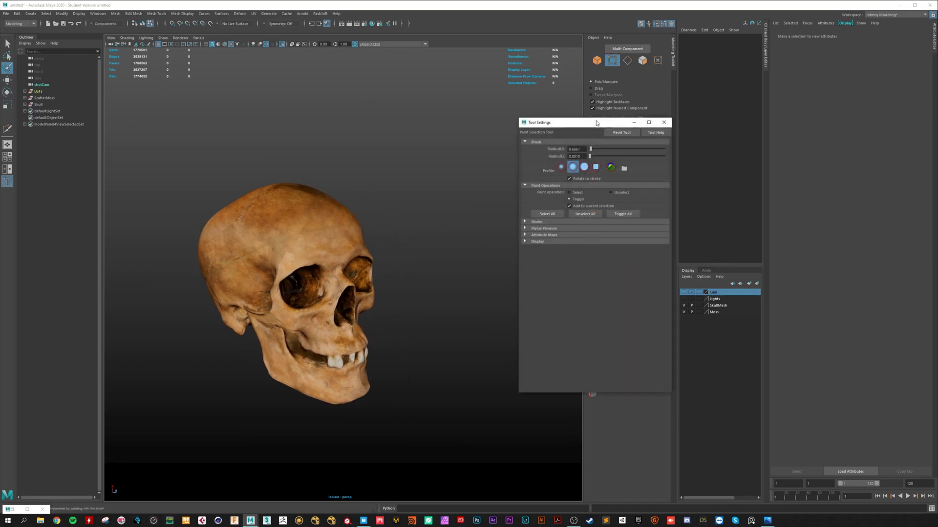
pyautogui.moveTo(581, 124)
pyautogui.mouseDown()
pyautogui.moveTo(513, 122)
pyautogui.moveTo(586, 122)
pyautogui.mouseUp()
pyautogui.scroll(5, 307, 259)
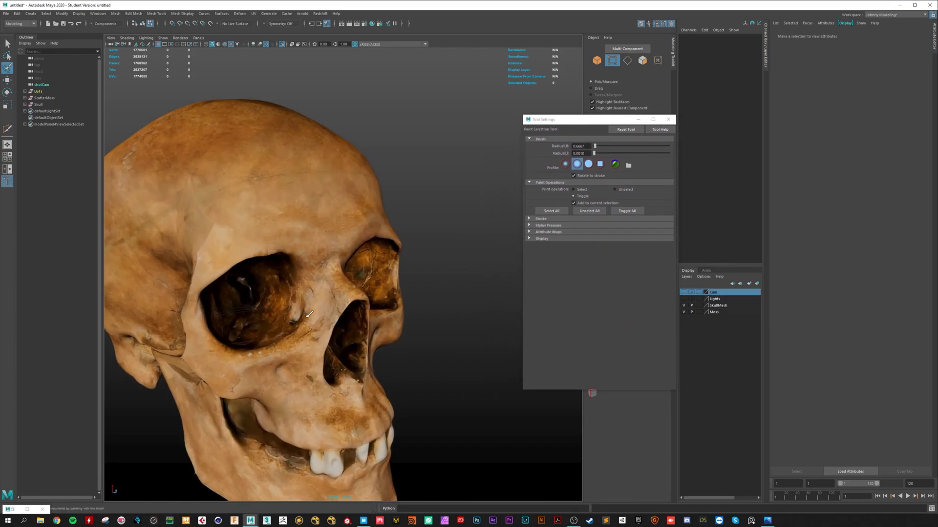
pyautogui.keyDown('alt'); pyautogui.moveTo(296, 297); pyautogui.dragTo(341, 251, button='middle'); pyautogui.keyUp('alt')
pyautogui.moveTo(339, 253); pyautogui.dragTo(343, 278, button='right')
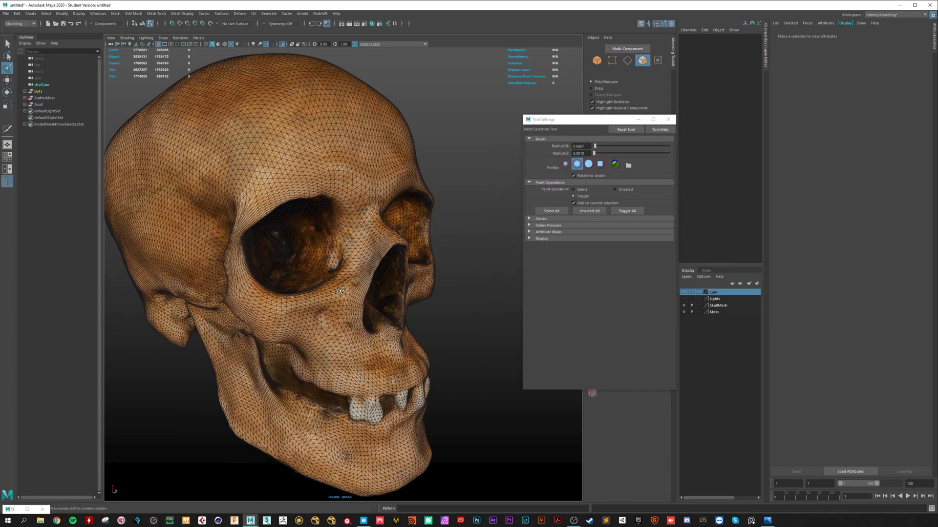
pyautogui.keyDown('alt'); pyautogui.moveTo(336, 294); pyautogui.dragTo(344, 294); pyautogui.keyUp('alt')
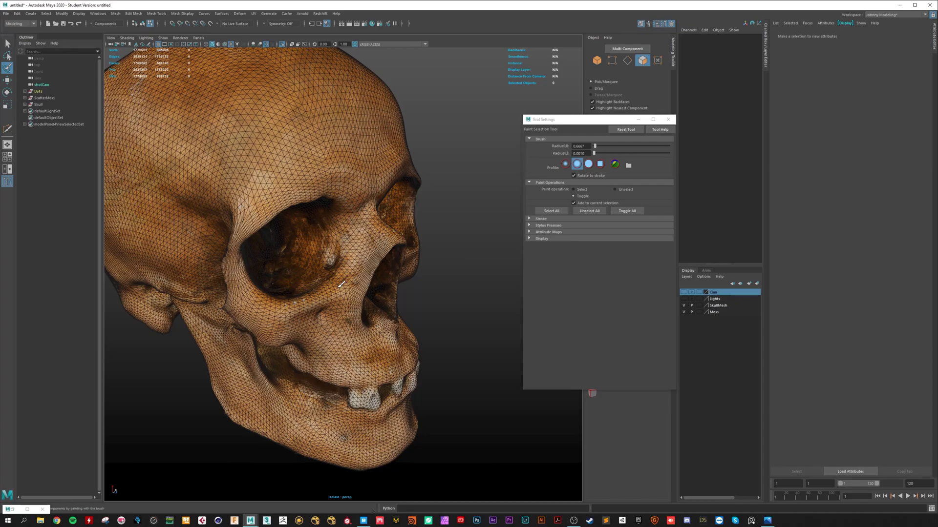
pyautogui.scroll(4, 340, 275)
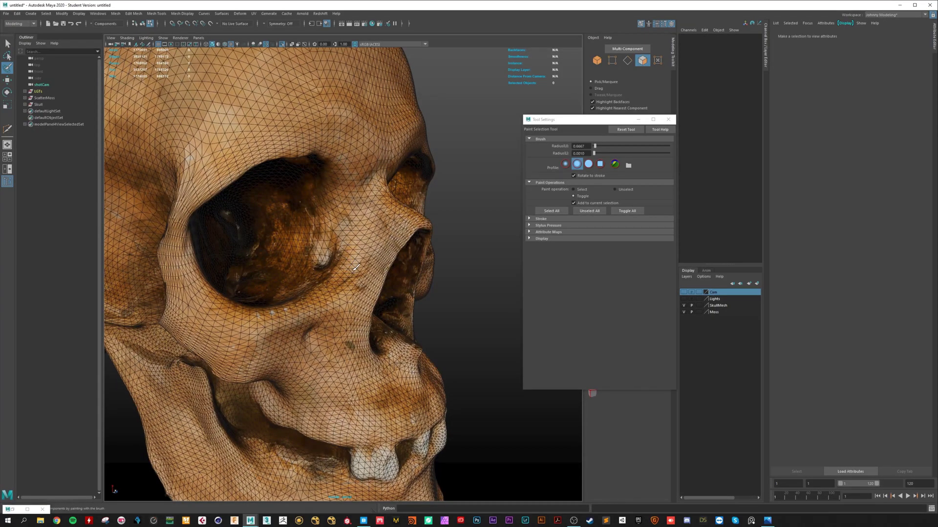
# Step: Activate the Move tool and return the isolated skull copy to object mode with the whole mesh selected
pyautogui.keyDown('alt'); pyautogui.moveTo(355, 265); pyautogui.dragTo(419, 286, button='middle'); pyautogui.keyUp('alt')
pyautogui.scroll(-3, 356, 286)
pyautogui.moveTo(356, 287)
pyautogui.keyDown('alt'); pyautogui.mouseDown()
pyautogui.moveTo(403, 271)
pyautogui.moveTo(377, 298)
pyautogui.moveTo(384, 287)
pyautogui.mouseUp(); pyautogui.keyUp('alt')
pyautogui.press('w')
pyautogui.click(401, 299)
pyautogui.press('F8')
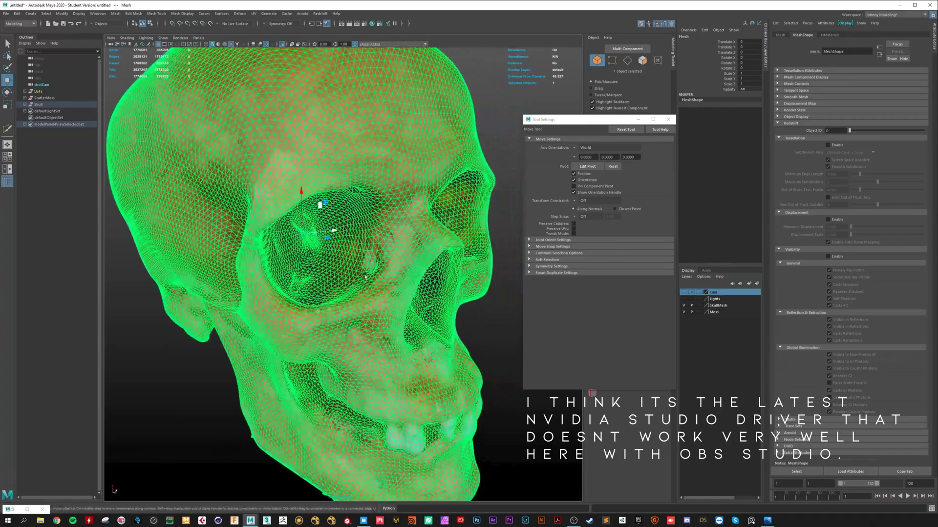
# Step: Switch the skull copy to face selection and paint-select faces along the lower eye socket rim and up beside the nose bridge
pyautogui.keyDown('alt'); pyautogui.moveTo(362, 289); pyautogui.dragTo(345, 271); pyautogui.keyUp('alt')
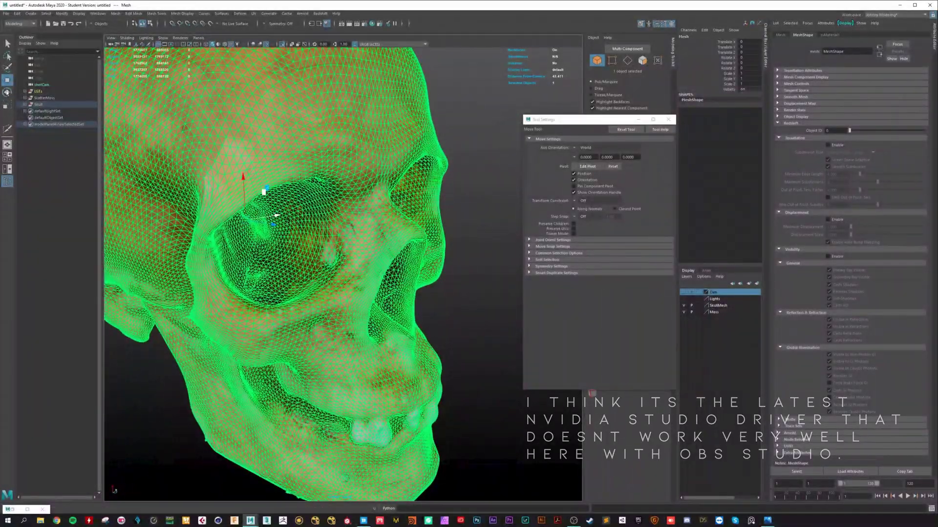
pyautogui.click(642, 60)
pyautogui.moveTo(361, 296)
pyautogui.keyDown('alt'); pyautogui.mouseDown()
pyautogui.moveTo(348, 274)
pyautogui.moveTo(338, 296)
pyautogui.moveTo(362, 249)
pyautogui.moveTo(320, 293)
pyautogui.moveTo(369, 209)
pyautogui.mouseUp(); pyautogui.keyUp('alt')
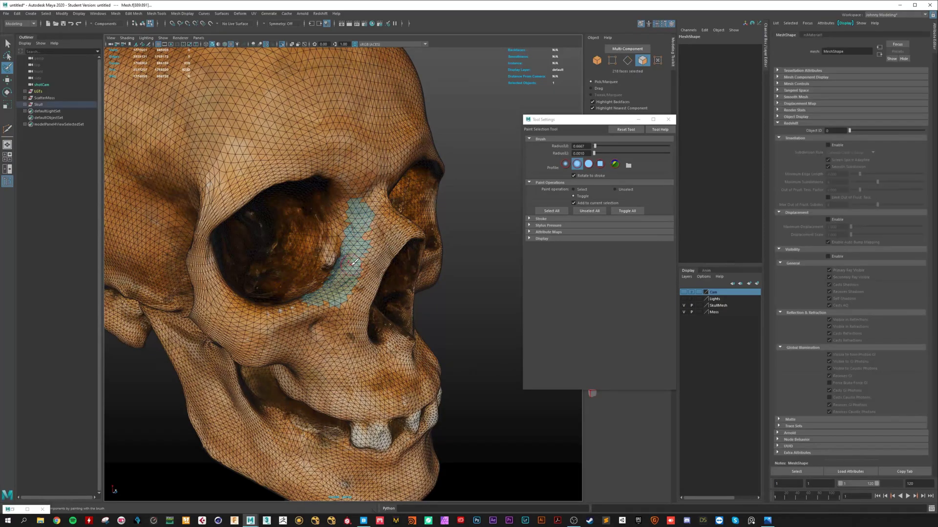
pyautogui.scroll(4, 349, 263)
pyautogui.moveTo(321, 292)
pyautogui.keyDown('alt'); pyautogui.mouseDown()
pyautogui.moveTo(364, 318)
pyautogui.moveTo(433, 227)
pyautogui.moveTo(452, 184)
pyautogui.moveTo(375, 255)
pyautogui.moveTo(371, 293)
pyautogui.moveTo(370, 246)
pyautogui.mouseUp(); pyautogui.keyUp('alt')
pyautogui.moveTo(355, 281); pyautogui.dragTo(355, 287)
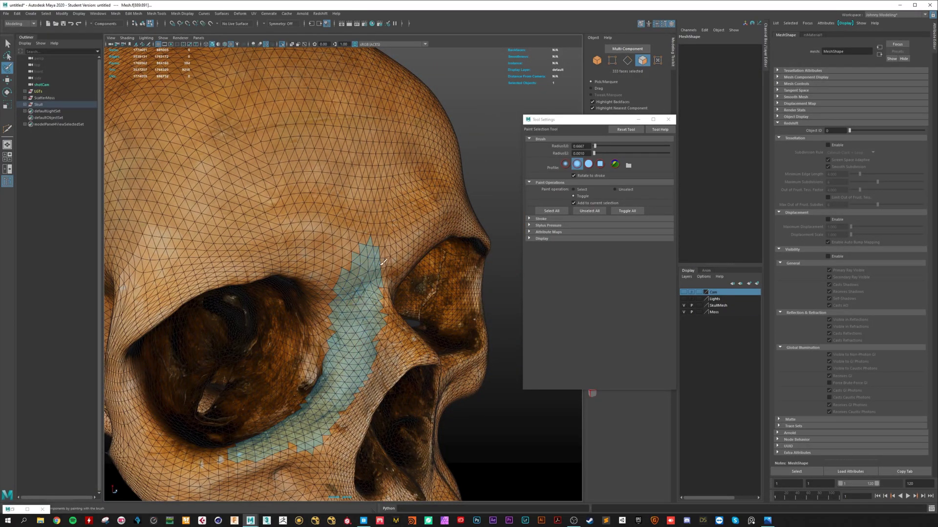
pyautogui.moveTo(351, 369); pyautogui.dragTo(348, 358)
pyautogui.keyDown('alt'); pyautogui.moveTo(349, 358); pyautogui.dragTo(355, 277, button='middle'); pyautogui.keyUp('alt')
pyautogui.moveTo(355, 277)
pyautogui.keyDown('alt'); pyautogui.mouseDown()
pyautogui.moveTo(343, 303)
pyautogui.moveTo(384, 240)
pyautogui.mouseUp(); pyautogui.keyUp('alt')
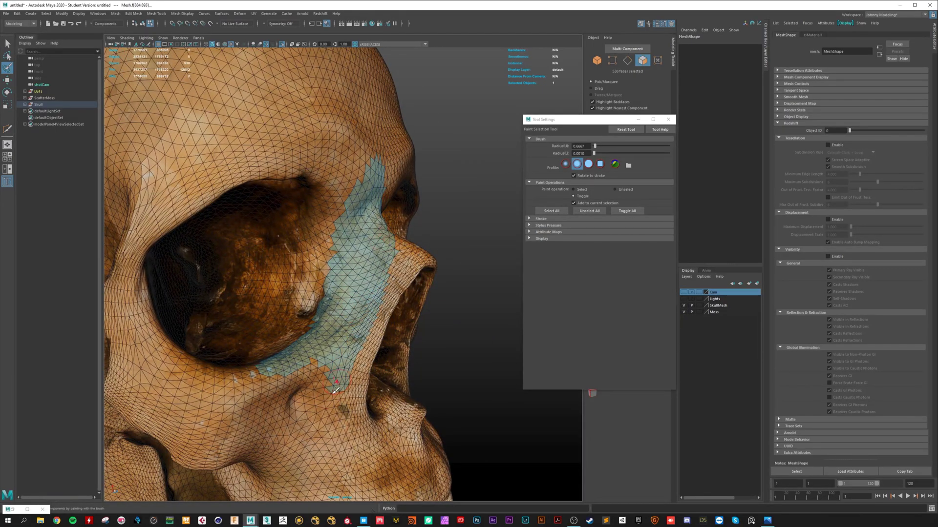
# Step: Extend the painted face selection from the inner eye socket down onto the cheek beside the nose opening
pyautogui.keyDown('alt'); pyautogui.moveTo(338, 383); pyautogui.dragTo(359, 310, button='middle'); pyautogui.keyUp('alt')
pyautogui.keyDown('alt'); pyautogui.moveTo(359, 310); pyautogui.dragTo(301, 314, button='right'); pyautogui.keyUp('alt')
pyautogui.keyDown('alt'); pyautogui.moveTo(301, 313); pyautogui.dragTo(338, 303); pyautogui.keyUp('alt')
pyautogui.moveTo(335, 242)
pyautogui.mouseDown()
pyautogui.moveTo(268, 303)
pyautogui.moveTo(278, 295)
pyautogui.mouseUp()
pyautogui.moveTo(370, 340)
pyautogui.keyDown('alt'); pyautogui.mouseDown()
pyautogui.moveTo(347, 338)
pyautogui.moveTo(346, 325)
pyautogui.mouseUp(); pyautogui.keyUp('alt')
pyautogui.keyDown('alt'); pyautogui.moveTo(345, 324); pyautogui.dragTo(410, 324, button='right'); pyautogui.keyUp('alt')
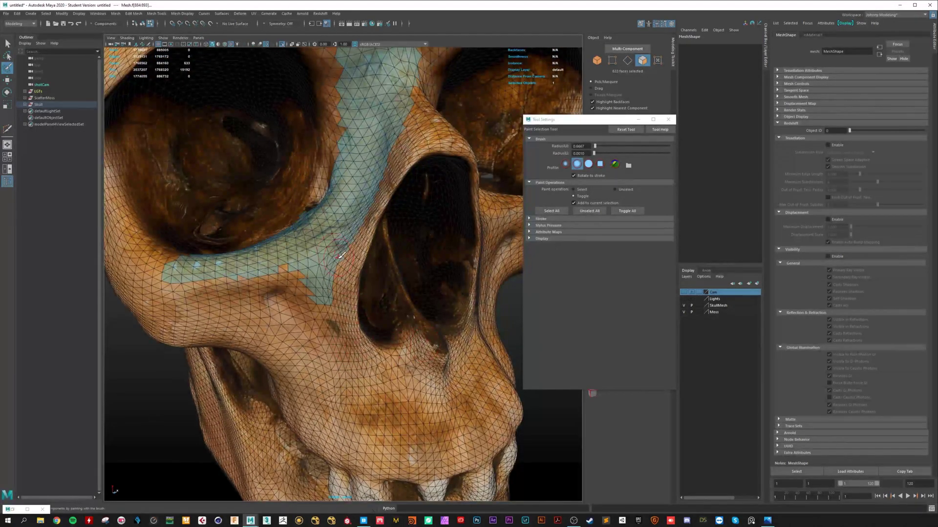
# Step: Fill gaps in the painted patch and continue the face selection along the nose opening towards the upper jaw
pyautogui.keyDown('alt'); pyautogui.moveTo(347, 263); pyautogui.dragTo(383, 263); pyautogui.keyUp('alt')
pyautogui.keyDown('alt'); pyautogui.moveTo(383, 263); pyautogui.dragTo(340, 386, button='middle'); pyautogui.keyUp('alt')
pyautogui.keyDown('alt'); pyautogui.moveTo(341, 386); pyautogui.dragTo(239, 359, button='right'); pyautogui.keyUp('alt')
pyautogui.keyDown('alt'); pyautogui.moveTo(228, 348); pyautogui.dragTo(341, 324, button='middle'); pyautogui.keyUp('alt')
pyautogui.moveTo(337, 327)
pyautogui.keyDown('alt'); pyautogui.mouseDown()
pyautogui.moveTo(372, 312)
pyautogui.moveTo(355, 311)
pyautogui.moveTo(375, 267)
pyautogui.moveTo(343, 286)
pyautogui.moveTo(343, 322)
pyautogui.moveTo(330, 349)
pyautogui.mouseUp(); pyautogui.keyUp('alt')
pyautogui.keyDown('alt'); pyautogui.moveTo(330, 349); pyautogui.dragTo(292, 336); pyautogui.keyUp('alt')
pyautogui.keyDown('alt'); pyautogui.moveTo(379, 372); pyautogui.dragTo(344, 326, button='middle'); pyautogui.keyUp('alt')
pyautogui.moveTo(347, 321); pyautogui.dragTo(354, 354)
pyautogui.moveTo(378, 385); pyautogui.dragTo(375, 387)
pyautogui.keyDown('alt'); pyautogui.moveTo(363, 361); pyautogui.dragTo(322, 315, button='middle'); pyautogui.keyUp('alt')
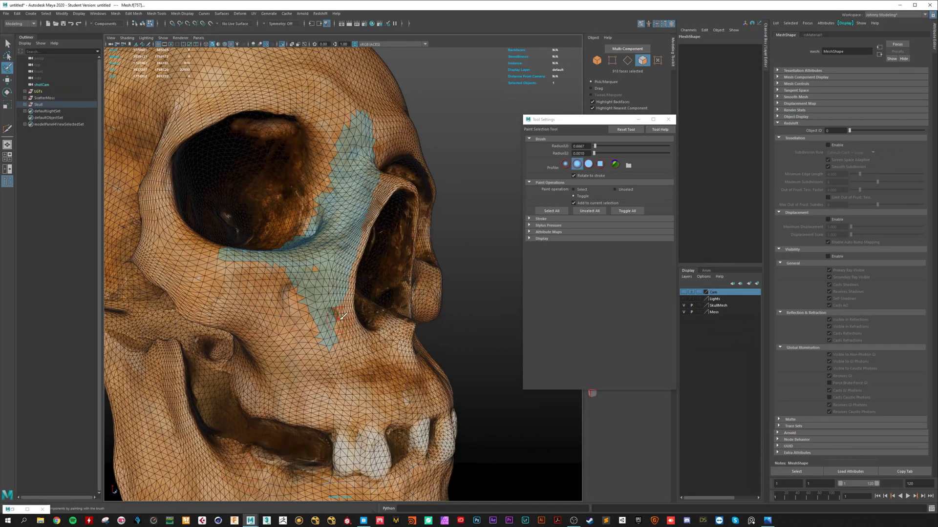
# Step: Finish the painted face selection at its cheek end and along the inner wall and floor of the eye socket
pyautogui.keyDown('alt'); pyautogui.moveTo(322, 315); pyautogui.dragTo(355, 326, button='right'); pyautogui.keyUp('alt')
pyautogui.moveTo(391, 324)
pyautogui.keyDown('alt'); pyautogui.mouseDown()
pyautogui.moveTo(288, 288)
pyautogui.moveTo(300, 279)
pyautogui.mouseUp(); pyautogui.keyUp('alt')
pyautogui.moveTo(336, 330)
pyautogui.mouseDown()
pyautogui.moveTo(332, 321)
pyautogui.moveTo(339, 340)
pyautogui.mouseUp()
pyautogui.keyDown('alt'); pyautogui.moveTo(349, 334); pyautogui.dragTo(312, 312, button='right'); pyautogui.keyUp('alt')
pyautogui.moveTo(254, 293)
pyautogui.keyDown('alt'); pyautogui.mouseDown()
pyautogui.moveTo(306, 275)
pyautogui.moveTo(336, 279)
pyautogui.mouseUp(); pyautogui.keyUp('alt')
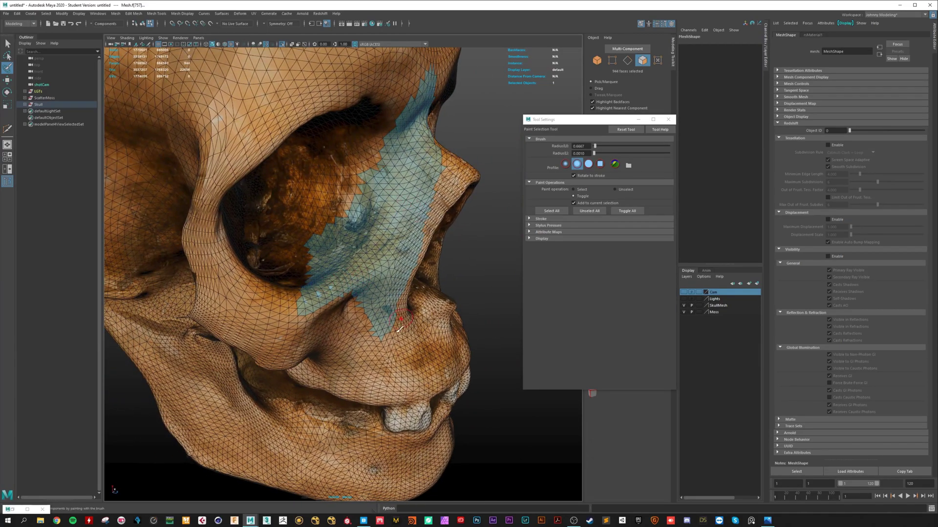
pyautogui.keyDown('alt'); pyautogui.moveTo(401, 320); pyautogui.dragTo(347, 309, button='right'); pyautogui.keyUp('alt')
pyautogui.keyDown('alt'); pyautogui.moveTo(347, 309); pyautogui.dragTo(376, 253, button='middle'); pyautogui.keyUp('alt')
pyautogui.keyDown('alt'); pyautogui.moveTo(376, 252); pyautogui.dragTo(371, 278); pyautogui.keyUp('alt')
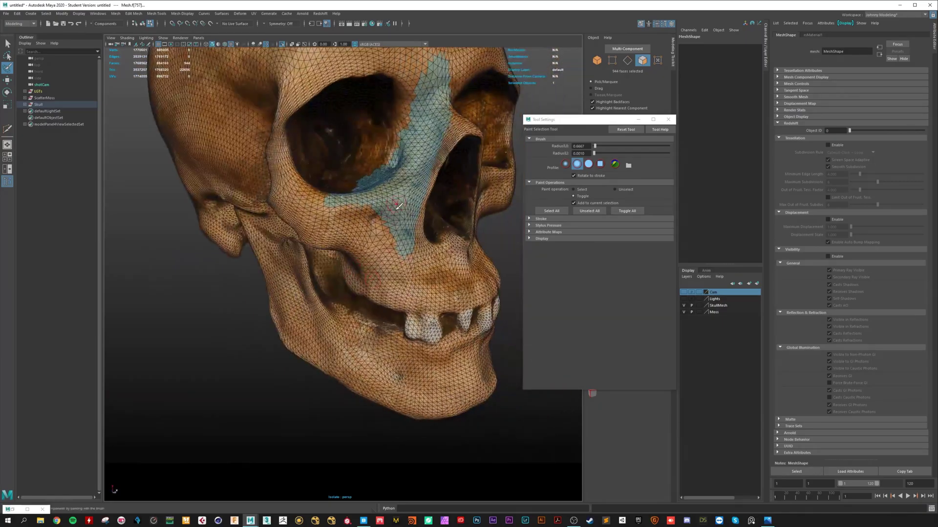
# Step: Invert the face selection and delete those faces, keeping only the painted patch of the skull copy
pyautogui.keyDown('alt'); pyautogui.moveTo(399, 201); pyautogui.dragTo(372, 219); pyautogui.keyUp('alt')
pyautogui.moveTo(358, 293)
pyautogui.keyDown('alt'); pyautogui.mouseDown()
pyautogui.moveTo(368, 277)
pyautogui.moveTo(352, 301)
pyautogui.mouseUp(); pyautogui.keyUp('alt')
pyautogui.press('w')
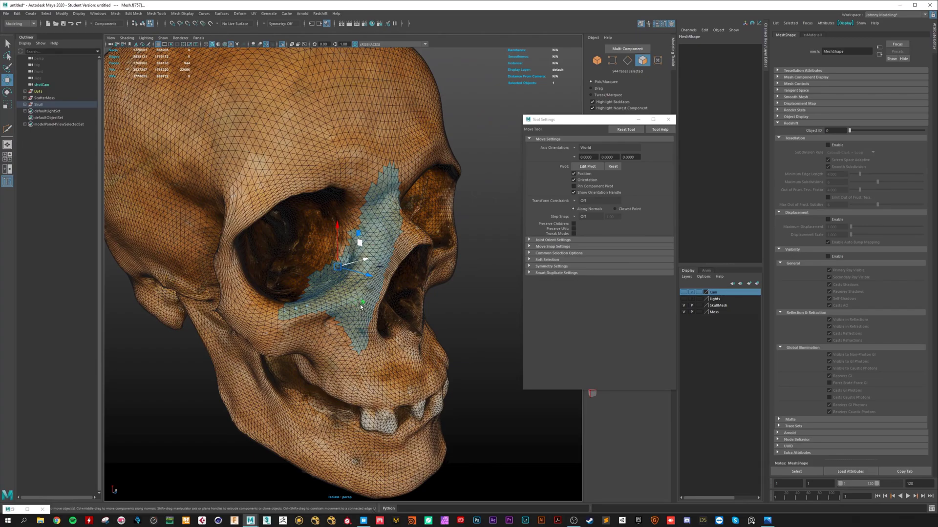
pyautogui.hotkey('ctrl', 'shift', 'i')
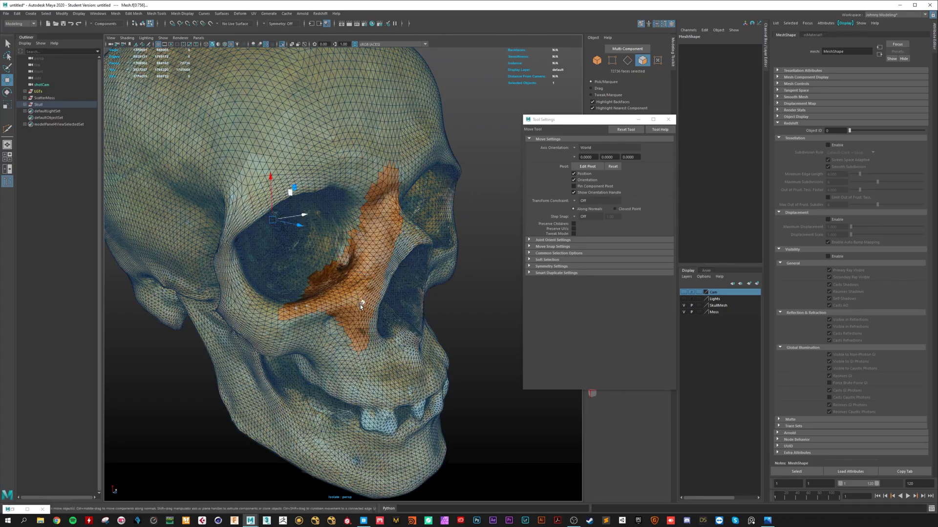
pyautogui.press('Delete')
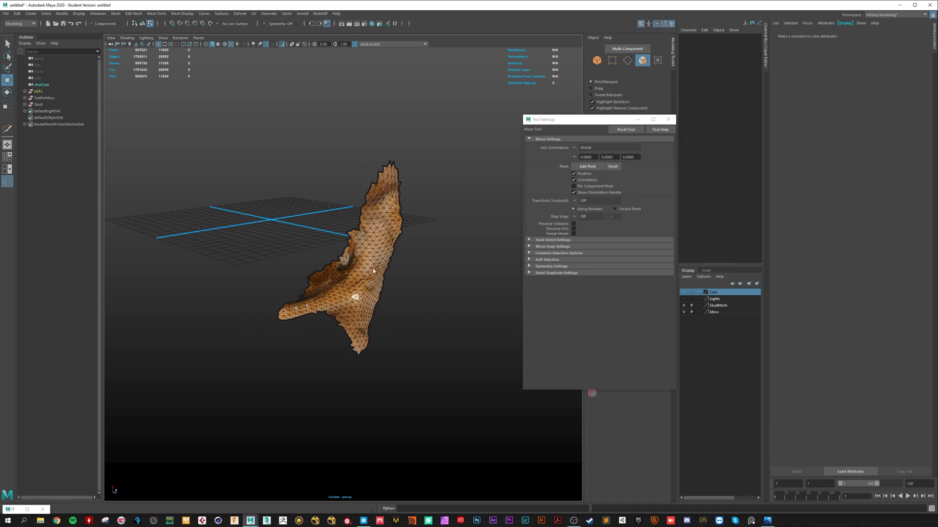
# Step: Return the patch to object mode, turn off viewport isolation, and close the tool settings
pyautogui.press('F8')
pyautogui.keyDown('alt'); pyautogui.moveTo(412, 259); pyautogui.dragTo(346, 286); pyautogui.keyUp('alt')
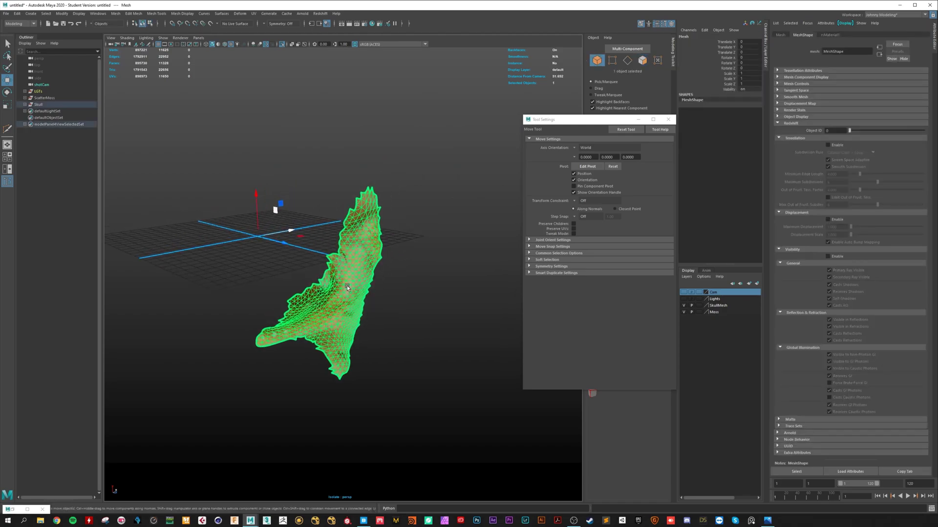
pyautogui.hotkey('ctrl', '1')
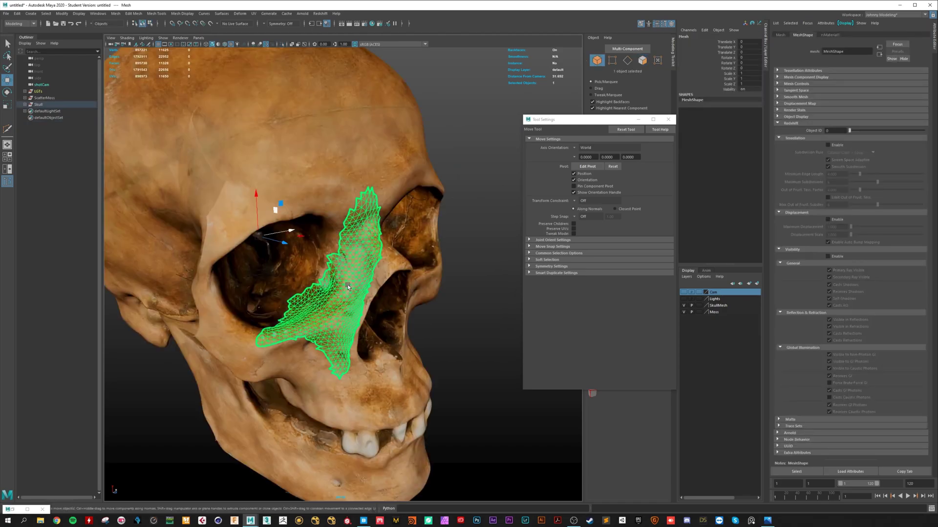
pyautogui.keyDown('alt'); pyautogui.moveTo(347, 285); pyautogui.dragTo(377, 260); pyautogui.keyUp('alt')
pyautogui.click(668, 120)
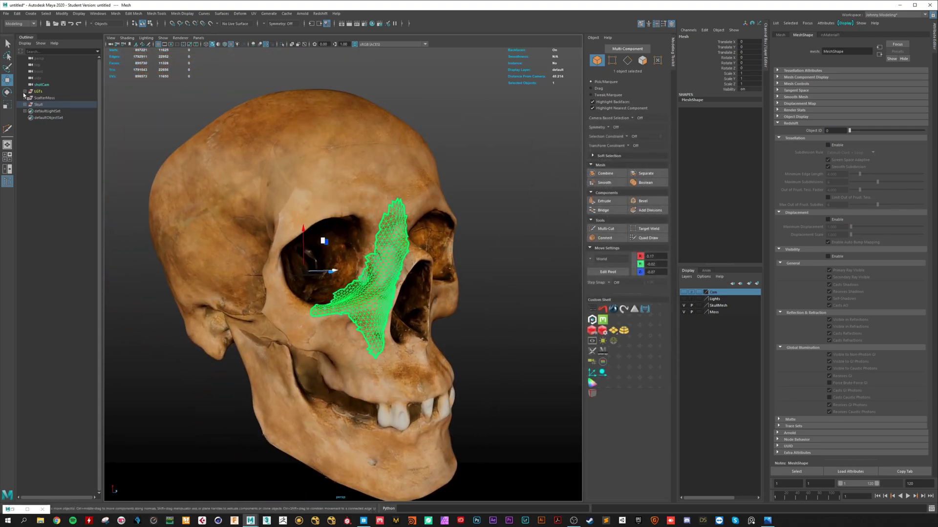
# Step: Expand the Skull group, rename the duplicate patch to scatterMesh, and clear the selection
pyautogui.click(25, 104)
pyautogui.doubleClick(48, 118)
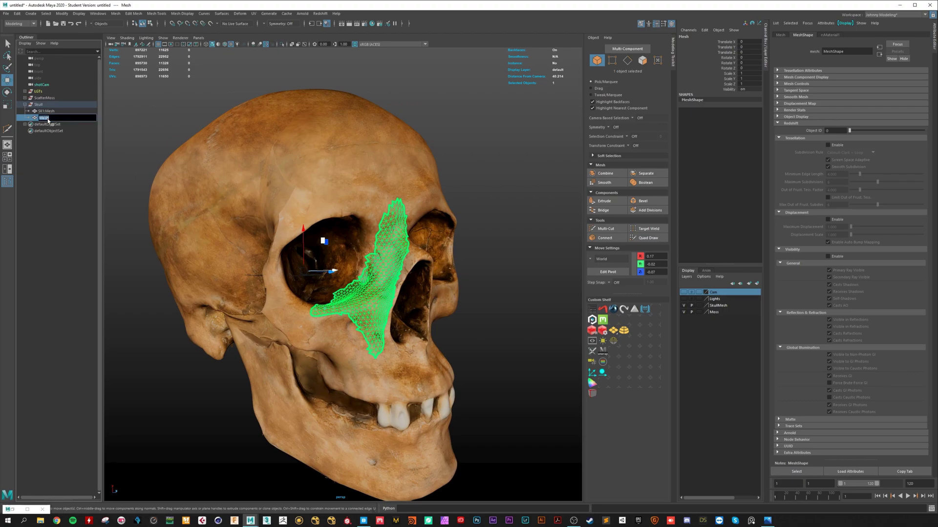
pyautogui.write('scatter')
pyautogui.press('Return')
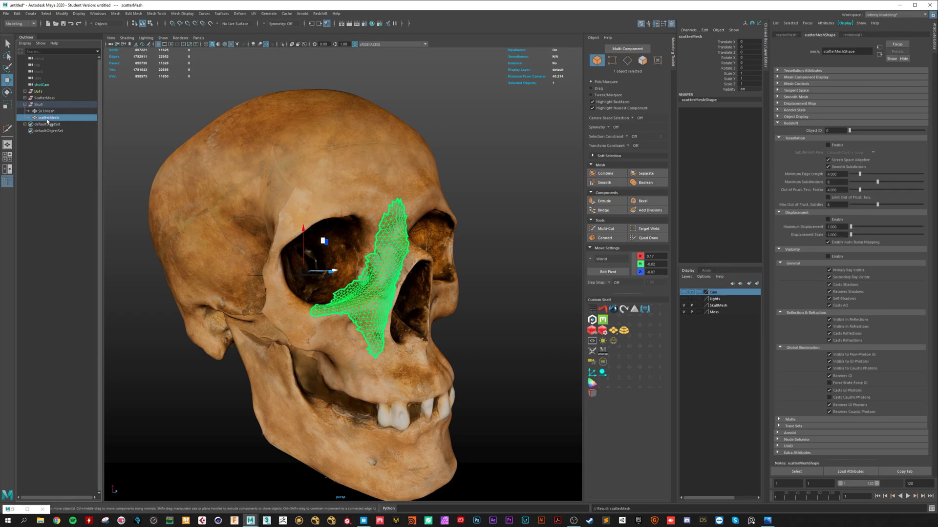
pyautogui.keyDown('alt'); pyautogui.moveTo(417, 326); pyautogui.dragTo(407, 310); pyautogui.keyUp('alt')
pyautogui.click(439, 314)
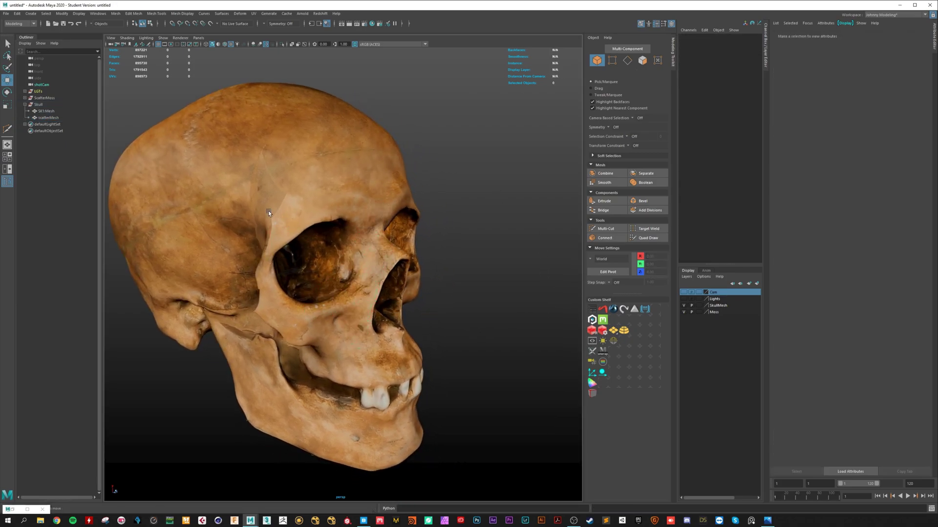
# Step: Collapse the Skull group, expand ScatterMoss, and select its first six moss surfaces
pyautogui.click(25, 105)
pyautogui.click(25, 98)
pyautogui.click(39, 105)
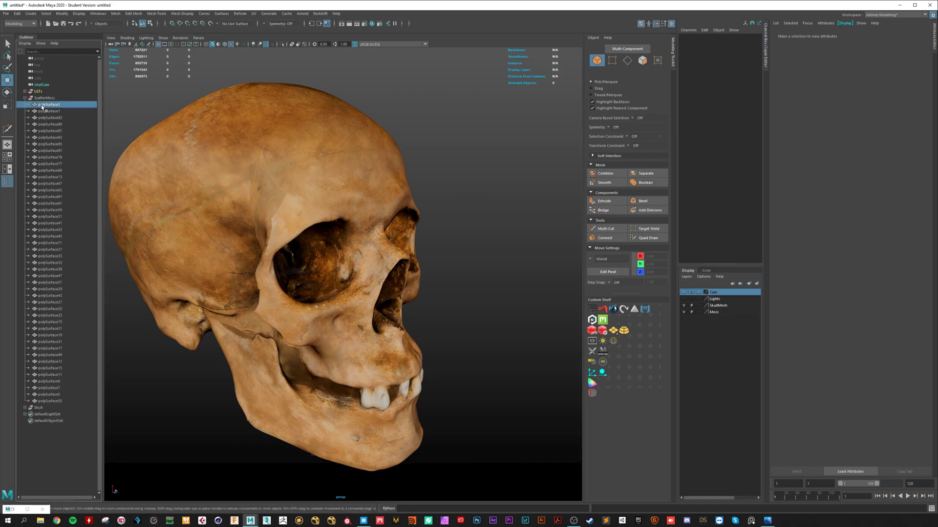
pyautogui.keyDown('shift'); pyautogui.click(50, 401); pyautogui.keyUp('shift')
pyautogui.keyDown('alt'); pyautogui.moveTo(419, 326); pyautogui.dragTo(320, 294, button='right'); pyautogui.keyUp('alt')
pyautogui.keyDown('alt'); pyautogui.moveTo(320, 294); pyautogui.dragTo(345, 311, button='middle'); pyautogui.keyUp('alt')
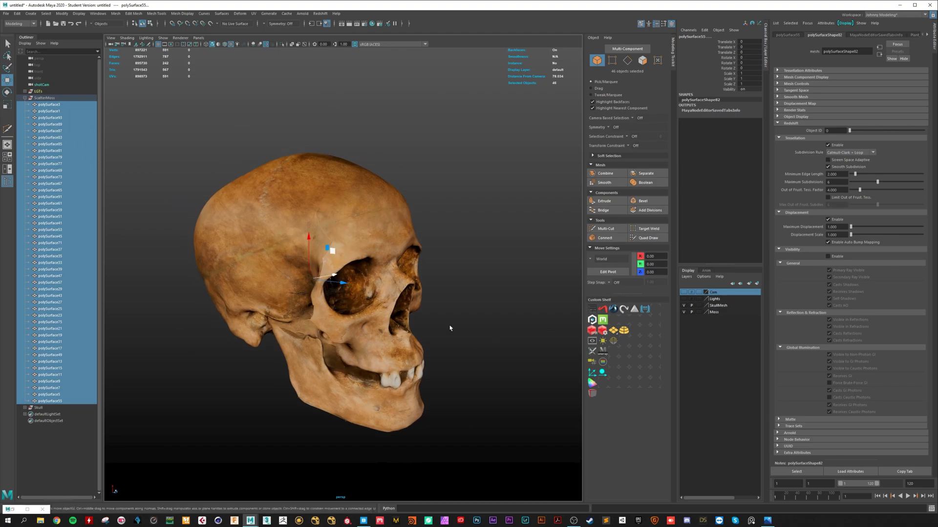
pyautogui.click(51, 105)
pyautogui.keyDown('shift'); pyautogui.click(57, 138); pyautogui.keyUp('shift')
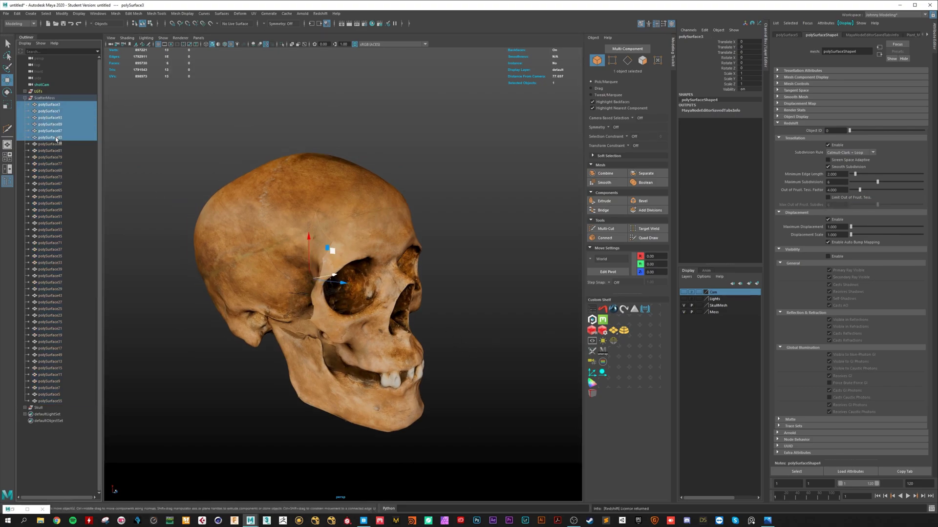
# Step: Create a MASH network from the six selected moss surfaces, using the Instancer geometry type
pyautogui.keyDown('alt'); pyautogui.moveTo(366, 343); pyautogui.dragTo(431, 328); pyautogui.keyUp('alt')
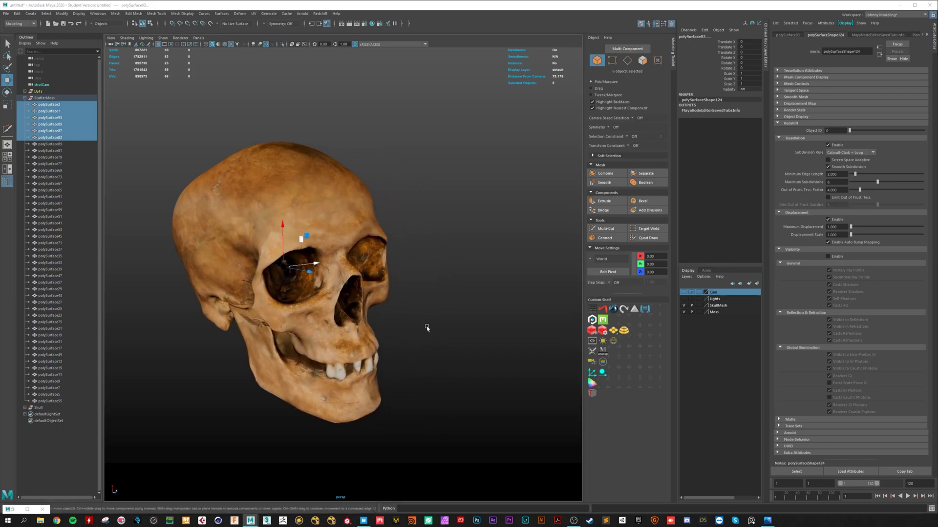
pyautogui.press('space')
pyautogui.click(471, 365)
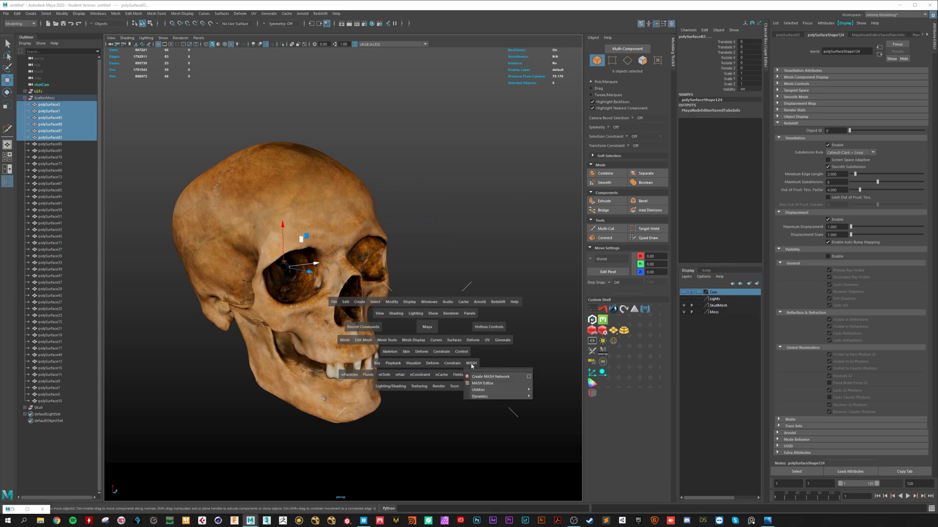
pyautogui.click(530, 379)
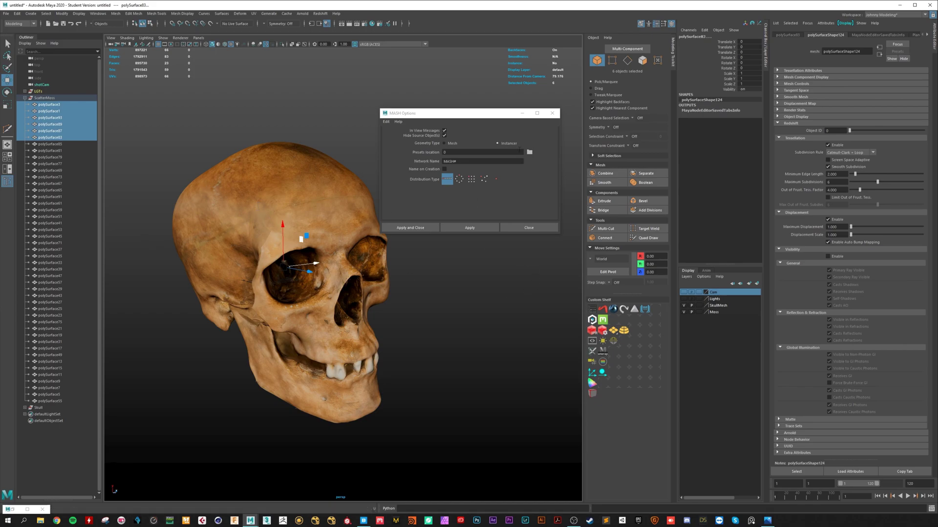
pyautogui.click(421, 230)
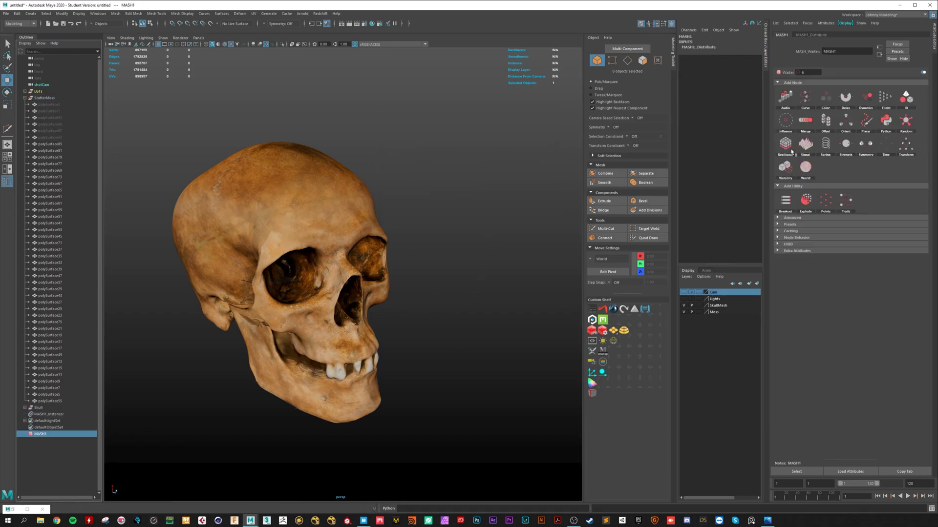
# Step: Add an ID node to the MASH network and set its ID type to Random
pyautogui.click(911, 96)
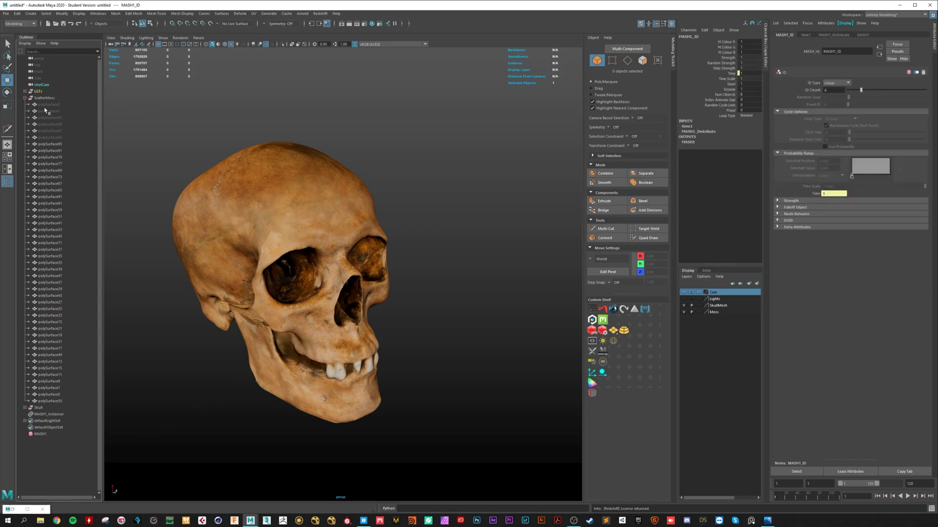
pyautogui.click(839, 83)
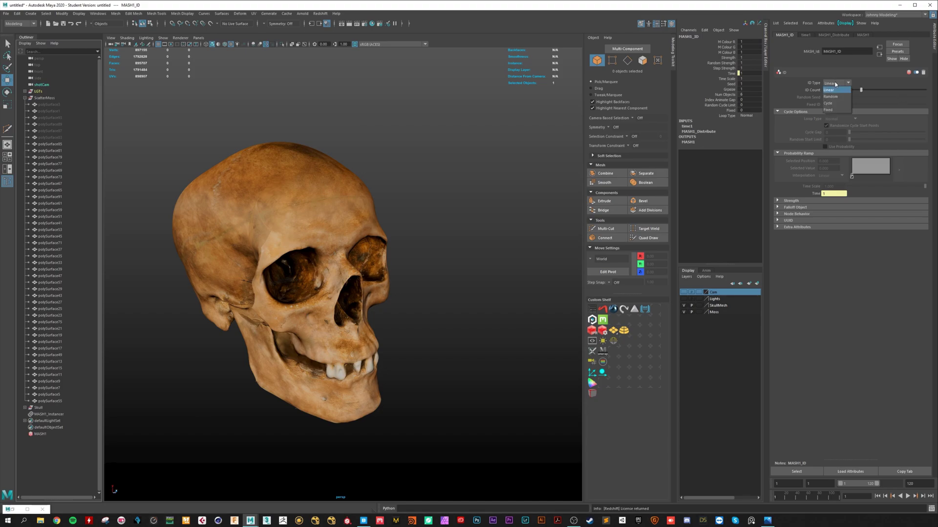
pyautogui.click(833, 97)
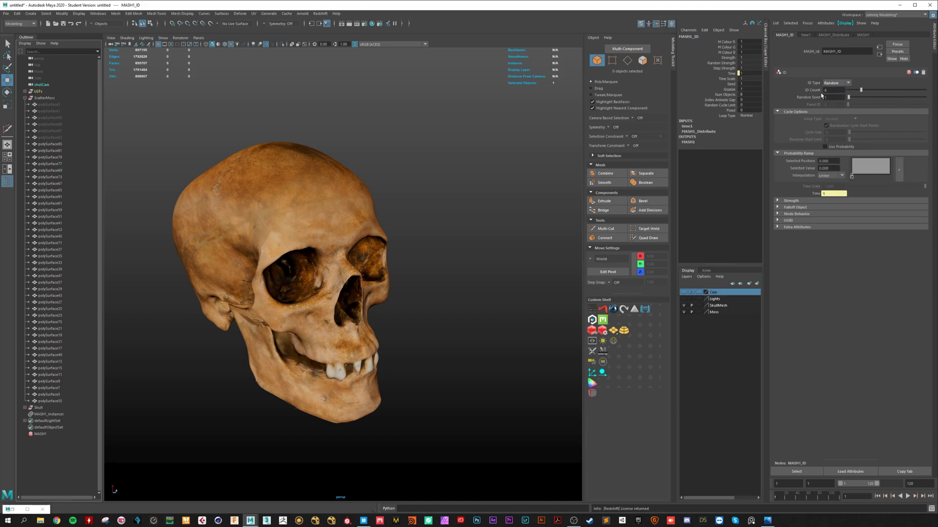
# Step: Set the MASH Distribute node's distribution type to Mesh and connect scatterMesh as its input mesh
pyautogui.click(833, 35)
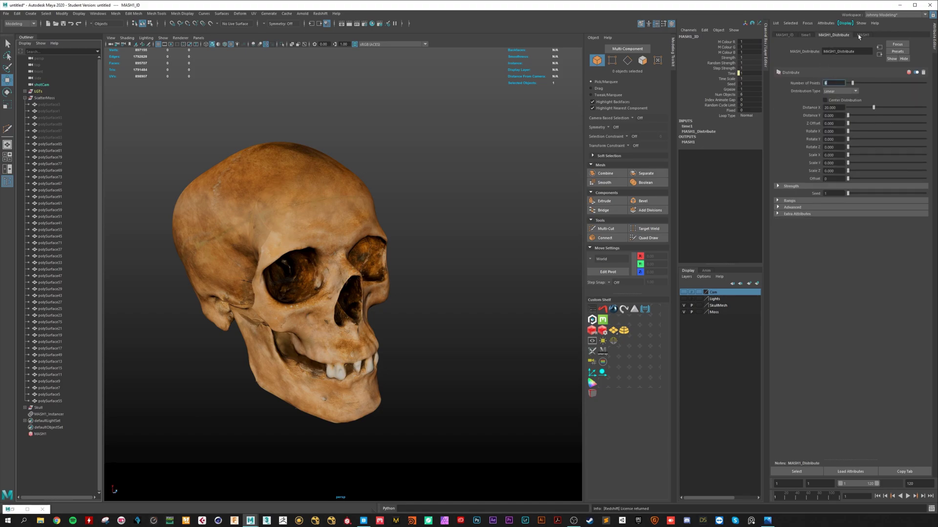
pyautogui.click(856, 92)
pyautogui.click(840, 117)
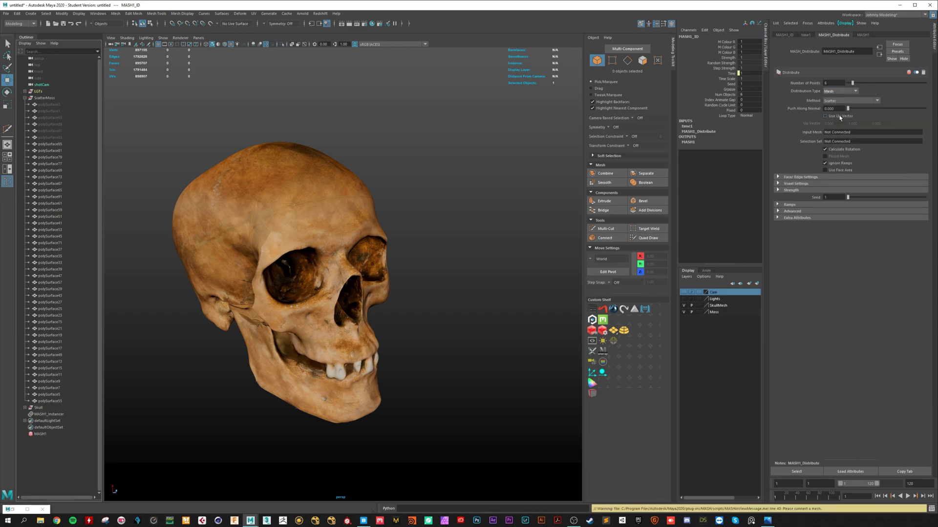
pyautogui.click(25, 408)
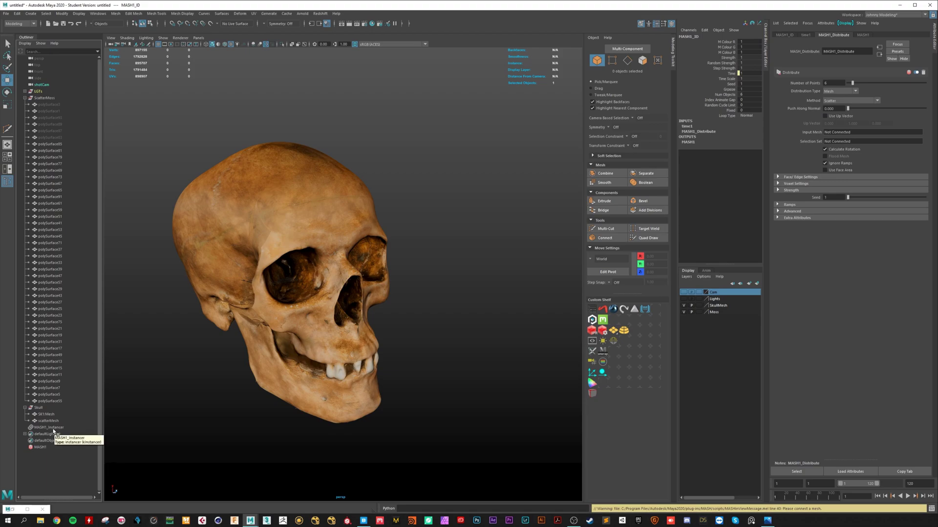
pyautogui.moveTo(49, 421); pyautogui.dragTo(838, 134, button='middle')
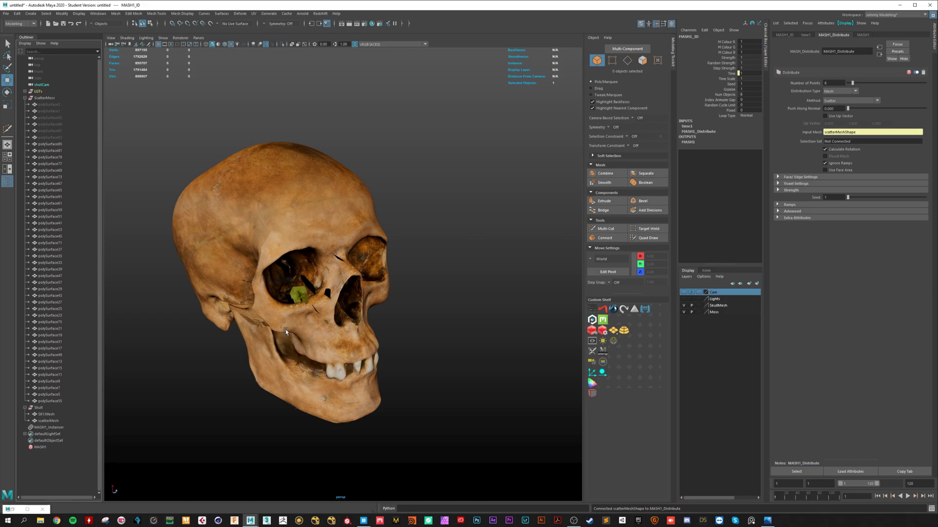
# Step: Select the six source moss surfaces in ScatterMoss and scale them down uniformly to less than a fifth of their size
pyautogui.keyDown('alt'); pyautogui.moveTo(282, 334); pyautogui.dragTo(446, 308, button='right'); pyautogui.keyUp('alt')
pyautogui.moveTo(277, 317)
pyautogui.keyDown('alt'); pyautogui.mouseDown()
pyautogui.moveTo(321, 313)
pyautogui.moveTo(287, 315)
pyautogui.moveTo(295, 314)
pyautogui.mouseUp(); pyautogui.keyUp('alt')
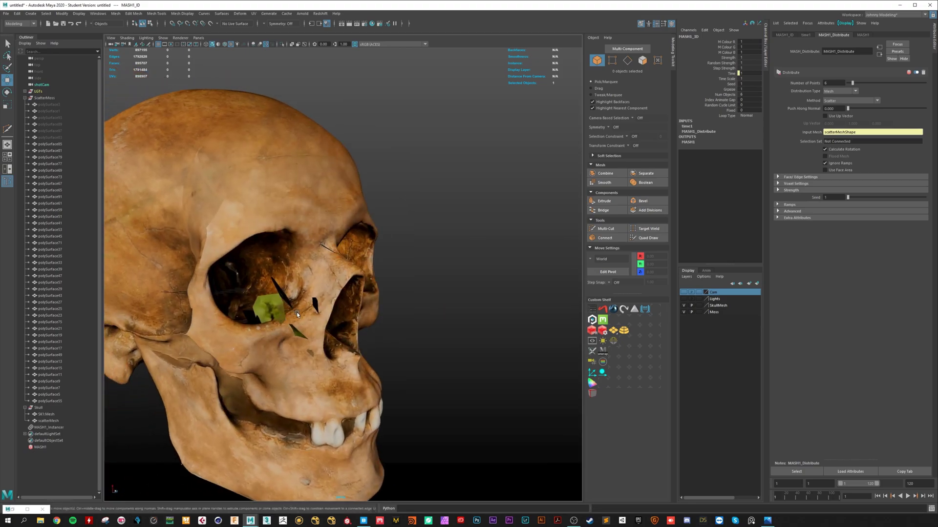
pyautogui.keyDown('alt'); pyautogui.moveTo(295, 315); pyautogui.dragTo(403, 313, button='right'); pyautogui.keyUp('alt')
pyautogui.keyDown('alt'); pyautogui.moveTo(403, 313); pyautogui.dragTo(359, 319); pyautogui.keyUp('alt')
pyautogui.keyDown('alt'); pyautogui.moveTo(359, 318); pyautogui.dragTo(325, 320, button='right'); pyautogui.keyUp('alt')
pyautogui.keyDown('alt'); pyautogui.moveTo(324, 320); pyautogui.dragTo(410, 319); pyautogui.keyUp('alt')
pyautogui.click(54, 105)
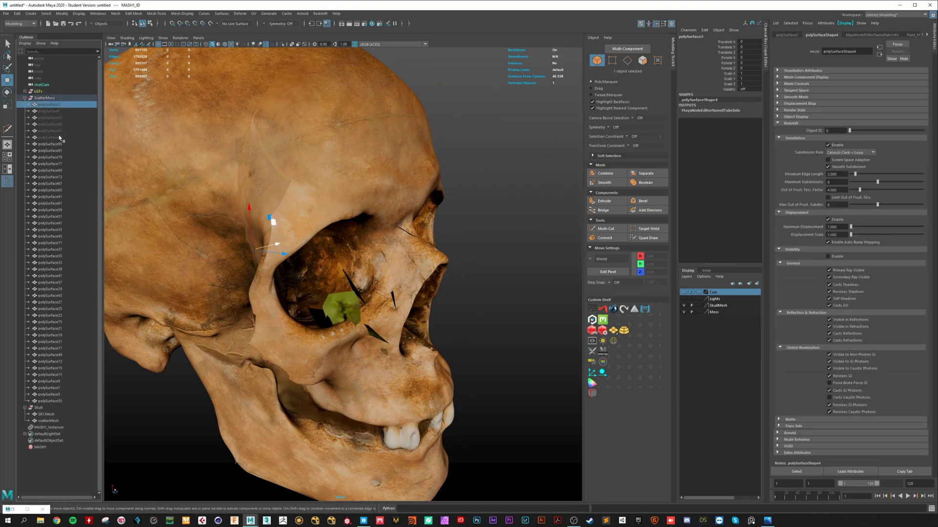
pyautogui.keyDown('shift'); pyautogui.click(61, 138); pyautogui.keyUp('shift')
pyautogui.keyDown('alt'); pyautogui.moveTo(267, 359); pyautogui.dragTo(276, 352); pyautogui.keyUp('alt')
pyautogui.press('r')
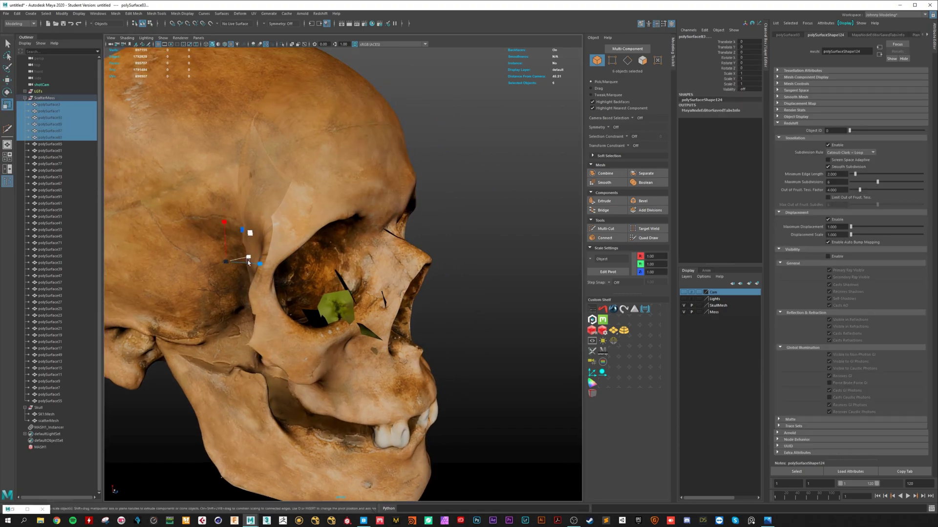
pyautogui.moveTo(229, 261); pyautogui.dragTo(211, 266)
pyautogui.keyDown('alt'); pyautogui.moveTo(446, 328); pyautogui.dragTo(347, 329); pyautogui.keyUp('alt')
pyautogui.keyDown('alt'); pyautogui.moveTo(347, 329); pyautogui.dragTo(329, 341, button='middle'); pyautogui.keyUp('alt')
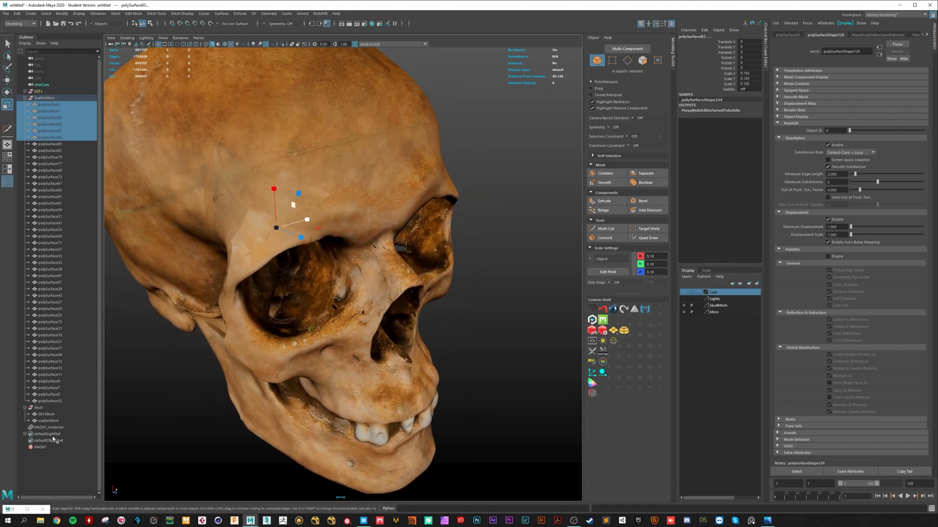
# Step: Set the number of points on the MASH1_Distribute node to 200000
pyautogui.click(38, 447)
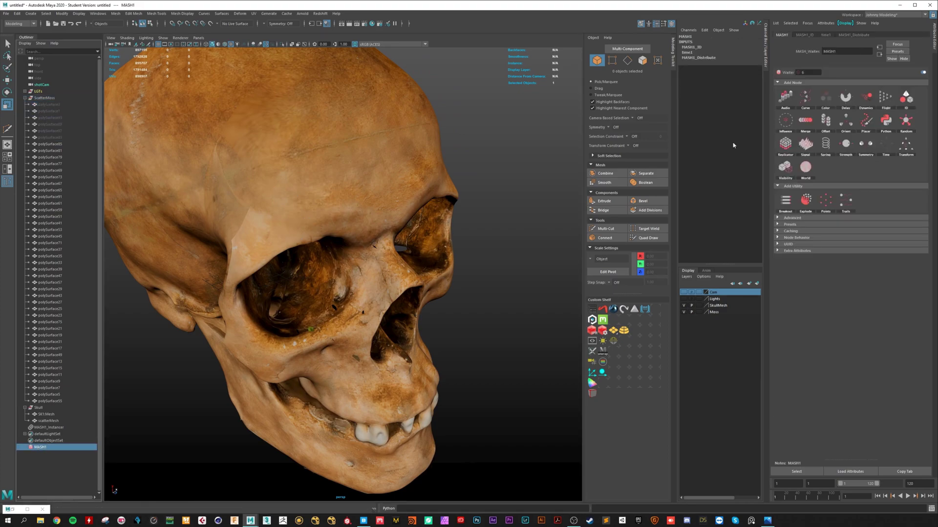
pyautogui.click(854, 36)
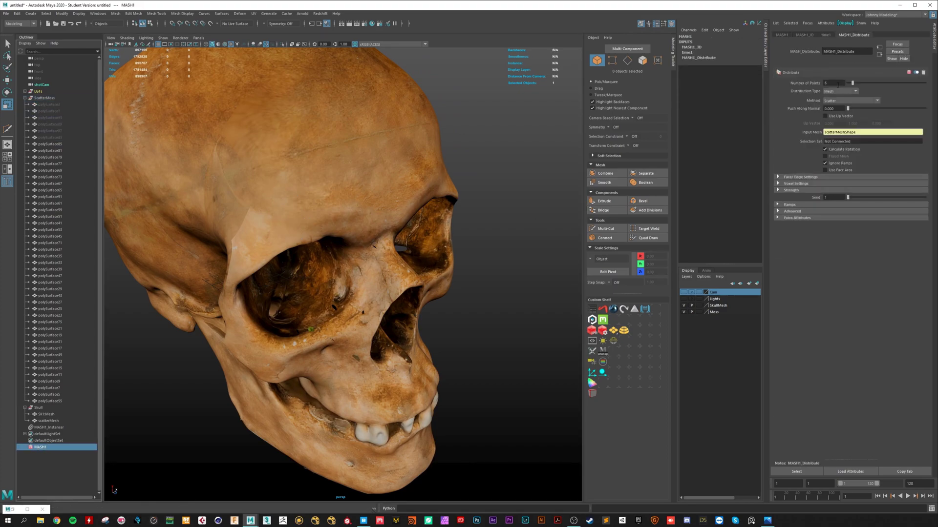
pyautogui.moveTo(832, 83); pyautogui.dragTo(791, 81)
pyautogui.press('Return')
pyautogui.keyDown('alt'); pyautogui.moveTo(343, 340); pyautogui.dragTo(322, 325); pyautogui.keyUp('alt')
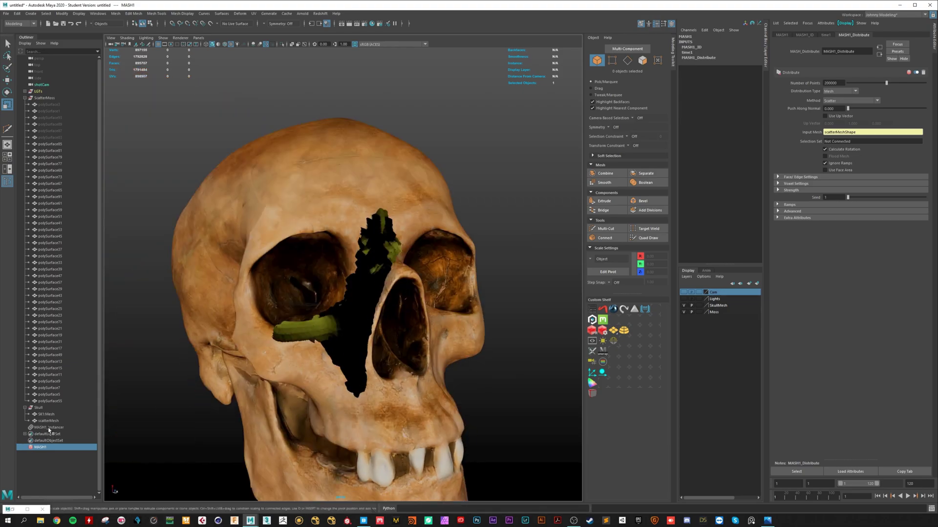
# Step: Set the level of detail of MASH1_Instancer to BoundingBox
pyautogui.click(48, 427)
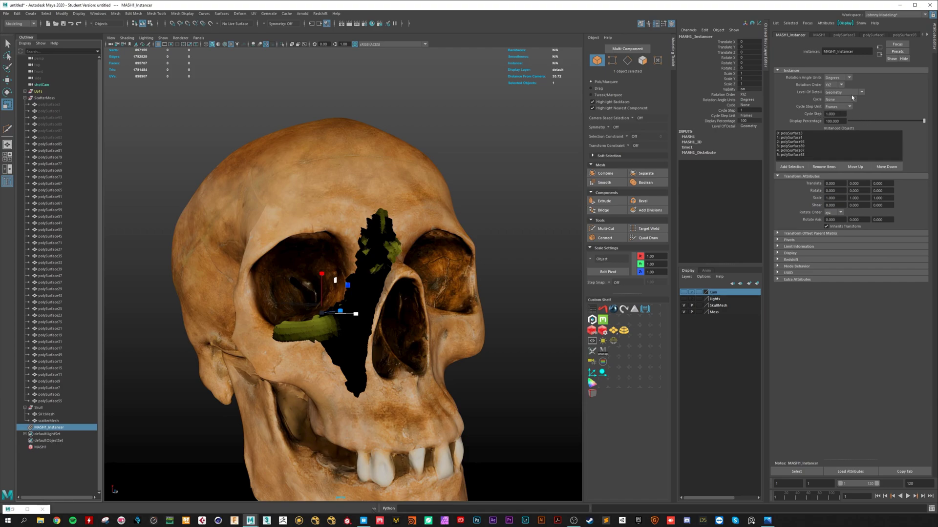
pyautogui.click(859, 94)
pyautogui.click(850, 106)
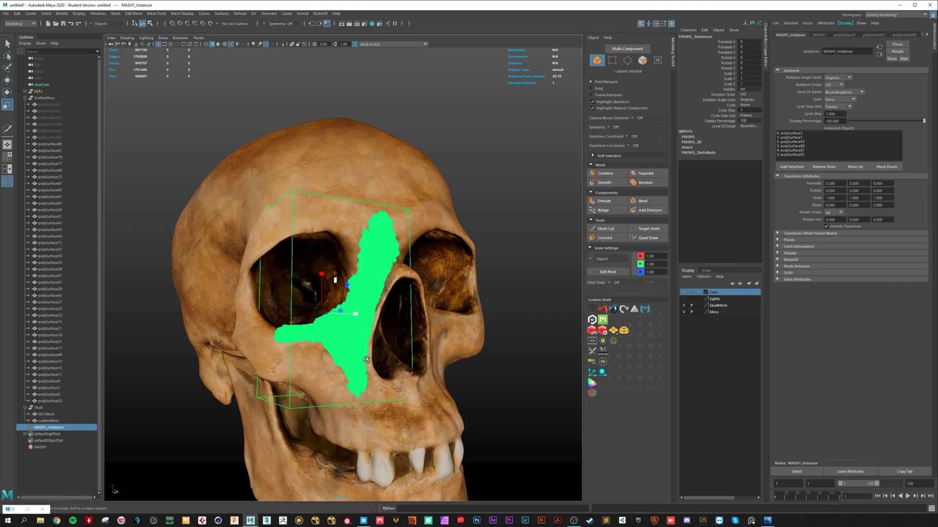
pyautogui.keyDown('alt'); pyautogui.moveTo(369, 363); pyautogui.dragTo(359, 372); pyautogui.keyUp('alt')
pyautogui.click(861, 93)
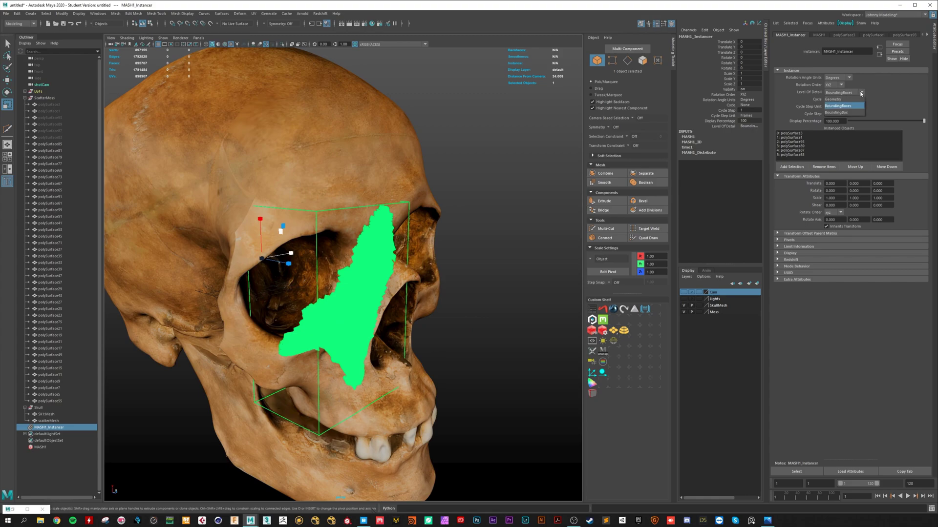
pyautogui.click(839, 112)
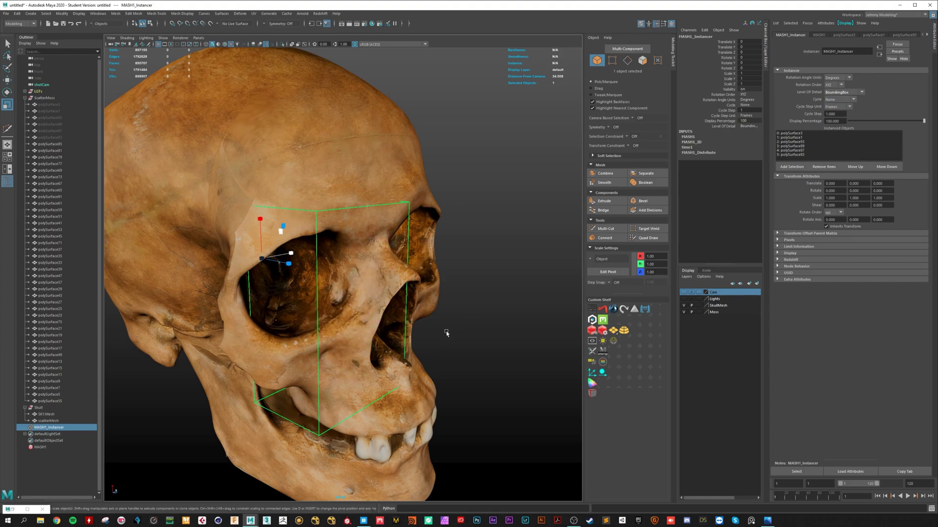
pyautogui.keyDown('alt'); pyautogui.moveTo(378, 304); pyautogui.dragTo(377, 352); pyautogui.keyUp('alt')
pyautogui.scroll(5, 383, 361)
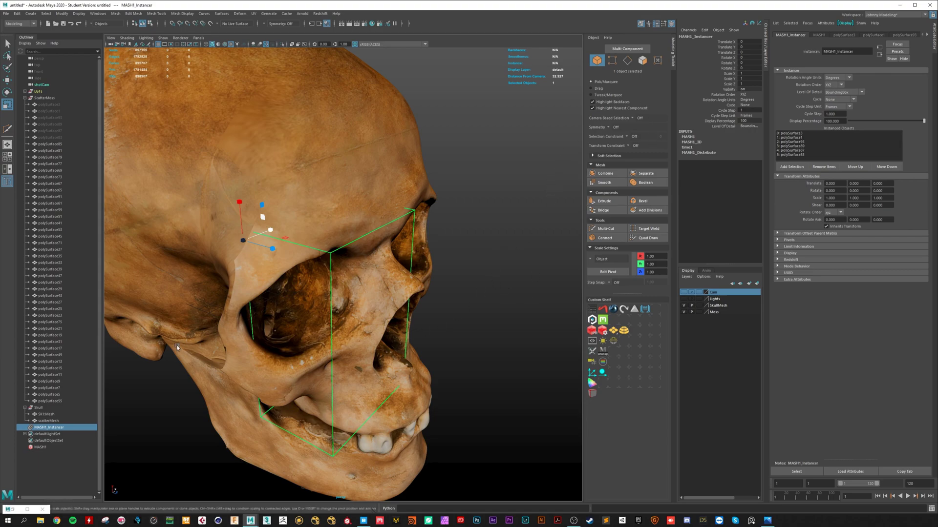
# Step: Add a Random node to the MASH1 network
pyautogui.click(41, 448)
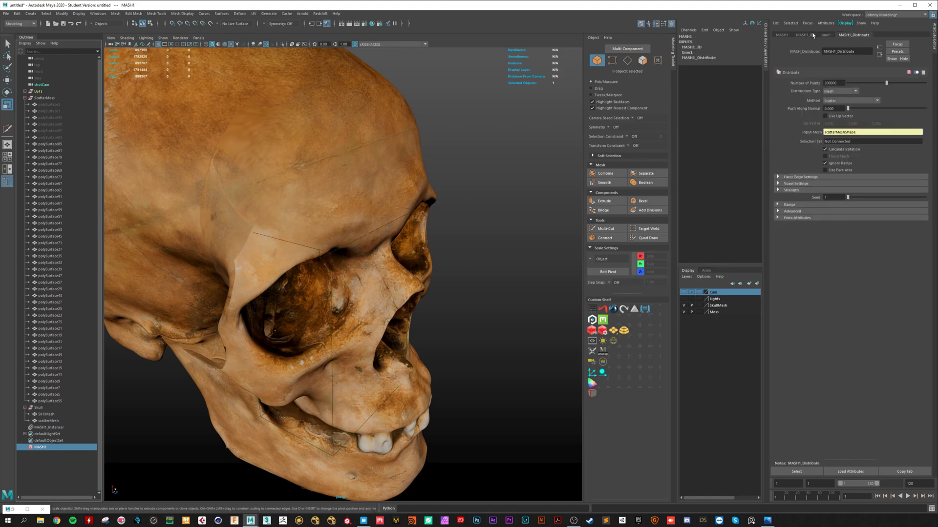
pyautogui.click(805, 35)
pyautogui.click(782, 35)
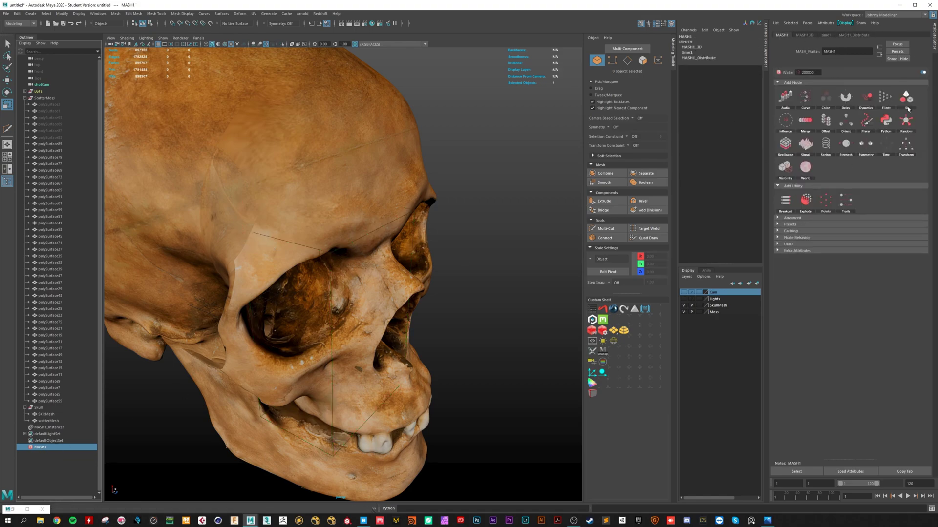
pyautogui.click(908, 129)
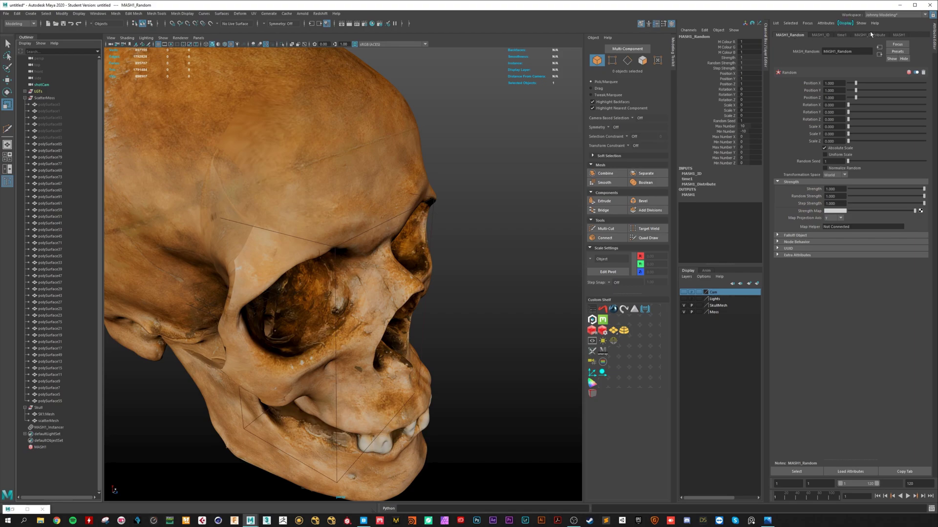
# Step: Set Position X, Y and Z on the MASH1_Random node to 0
pyautogui.moveTo(856, 84); pyautogui.dragTo(853, 85)
pyautogui.write('0')
pyautogui.press('Return')
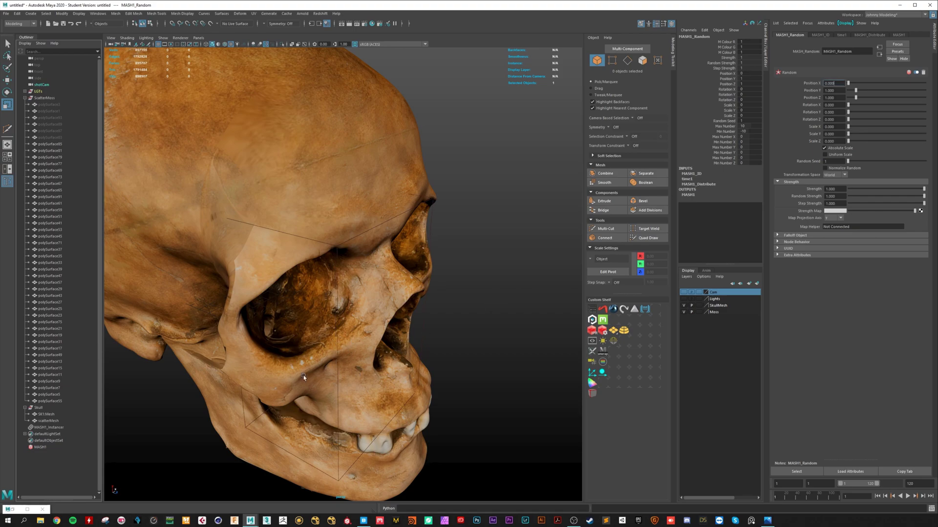
pyautogui.click(835, 90)
pyautogui.write('0')
pyautogui.press('Return')
pyautogui.click(836, 97)
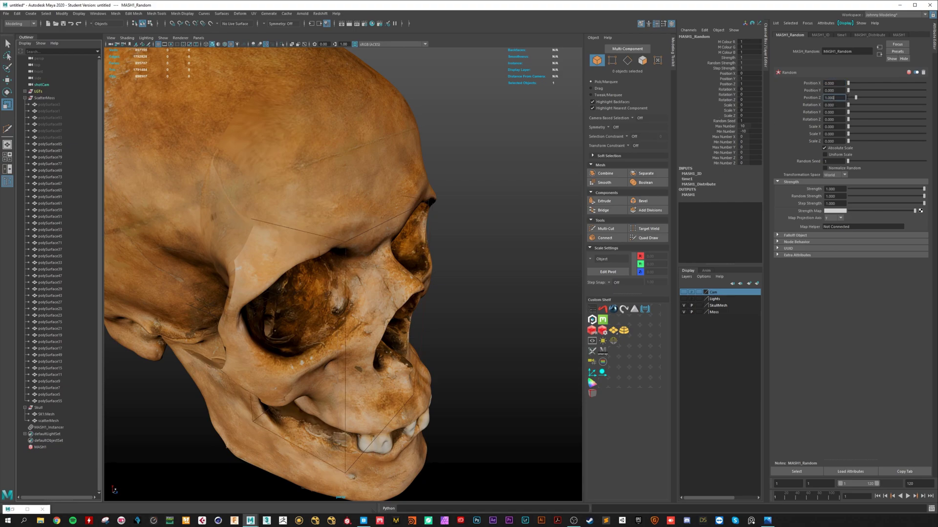
pyautogui.doubleClick(845, 98)
pyautogui.write('0')
pyautogui.press('Return')
# Step: Enable uniform scale on the Random node and set its Scale X to 0.1
pyautogui.click(825, 155)
pyautogui.click(836, 128)
pyautogui.write('0.1')
pyautogui.press('Return')
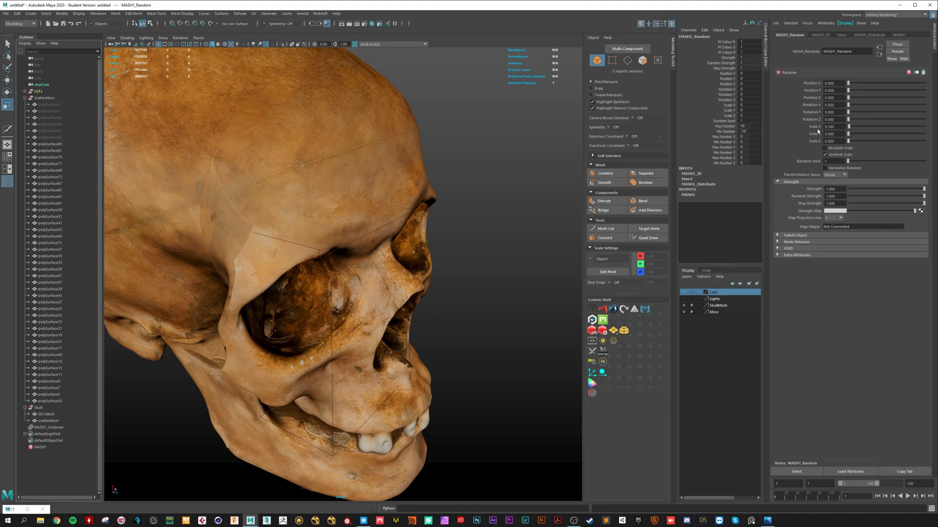
# Step: Switch the Random node's transformation space to Local and set Rotation X to 360
pyautogui.click(841, 177)
pyautogui.click(833, 188)
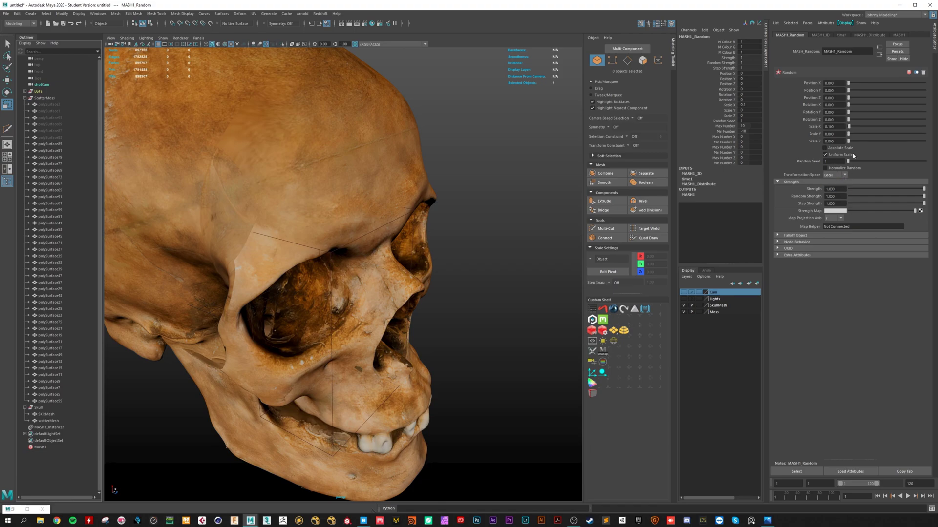
pyautogui.click(832, 105)
pyautogui.write('360')
pyautogui.press('Return')
# Step: Toggle the visibility of the Lights and Cam display layers and start an interactive Redshift render through shotCam
pyautogui.keyDown('alt'); pyautogui.moveTo(347, 349); pyautogui.dragTo(366, 315, button='middle'); pyautogui.keyUp('alt')
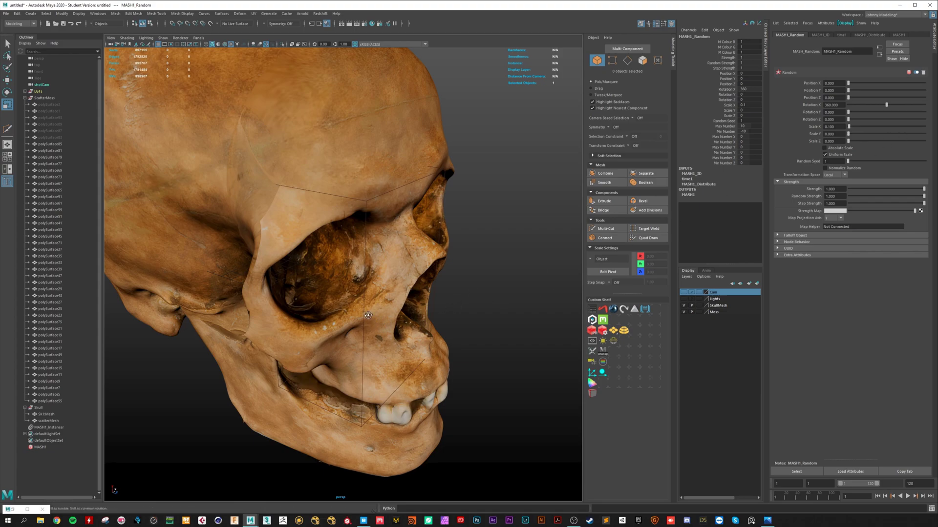
pyautogui.keyDown('alt'); pyautogui.moveTo(369, 305); pyautogui.dragTo(342, 258); pyautogui.keyUp('alt')
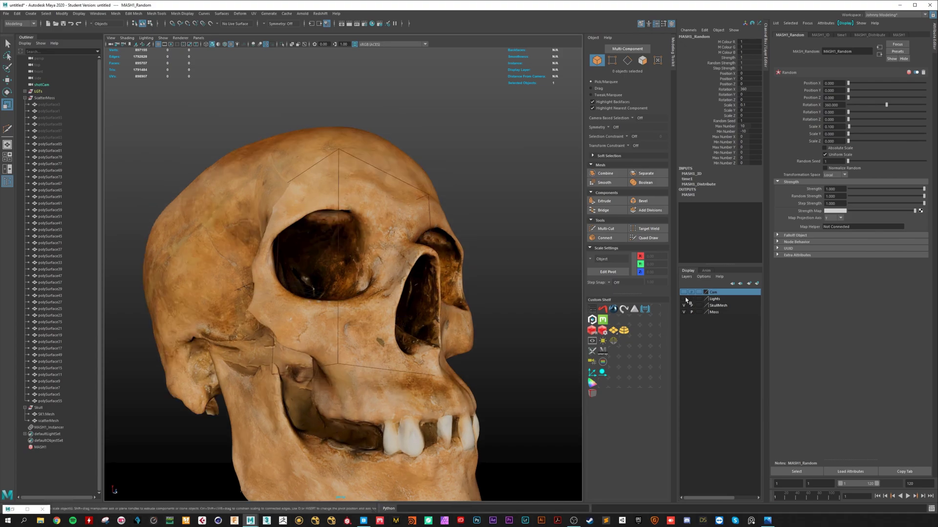
pyautogui.click(683, 298)
pyautogui.click(683, 292)
pyautogui.click(593, 332)
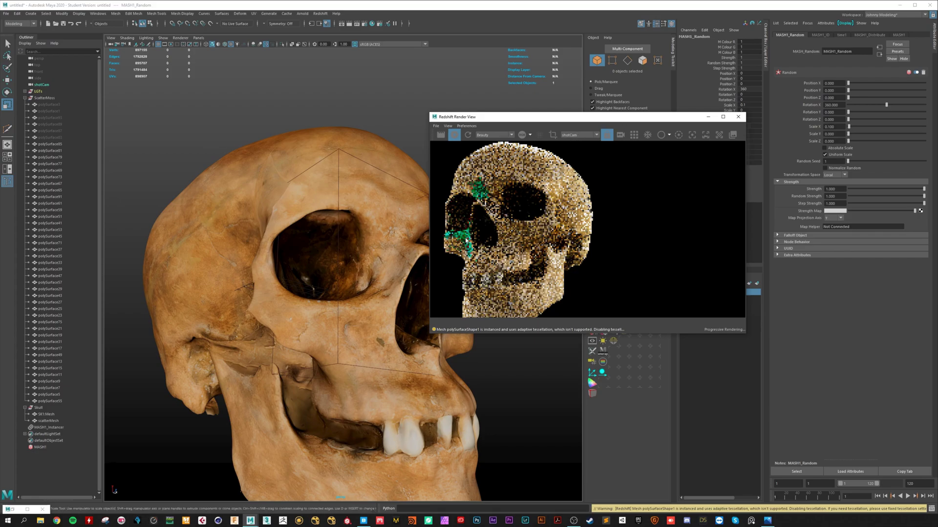
pyautogui.moveTo(541, 119); pyautogui.dragTo(504, 118)
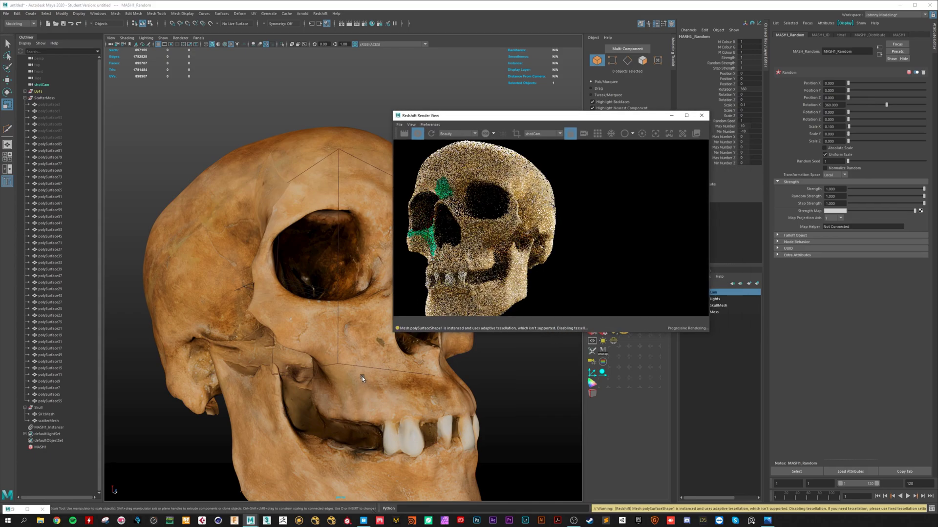
pyautogui.moveTo(492, 119); pyautogui.dragTo(529, 115)
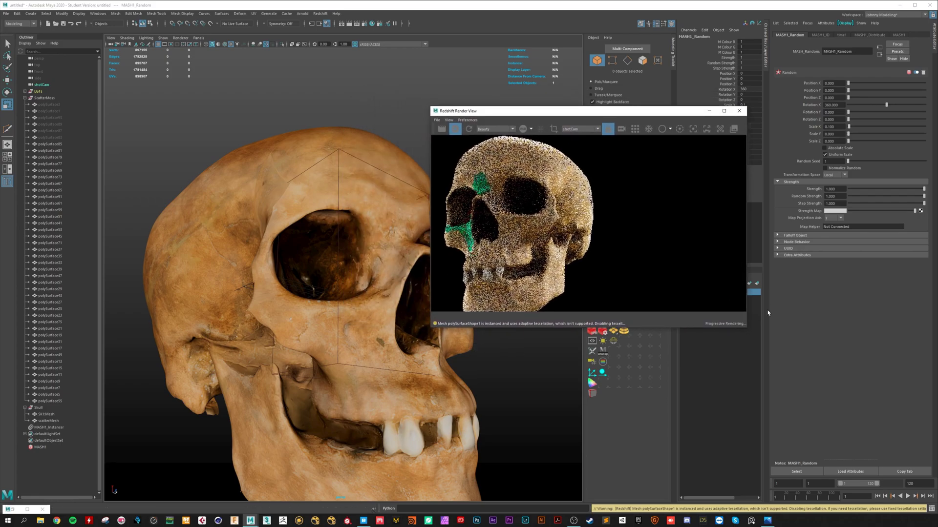
pyautogui.click(576, 130)
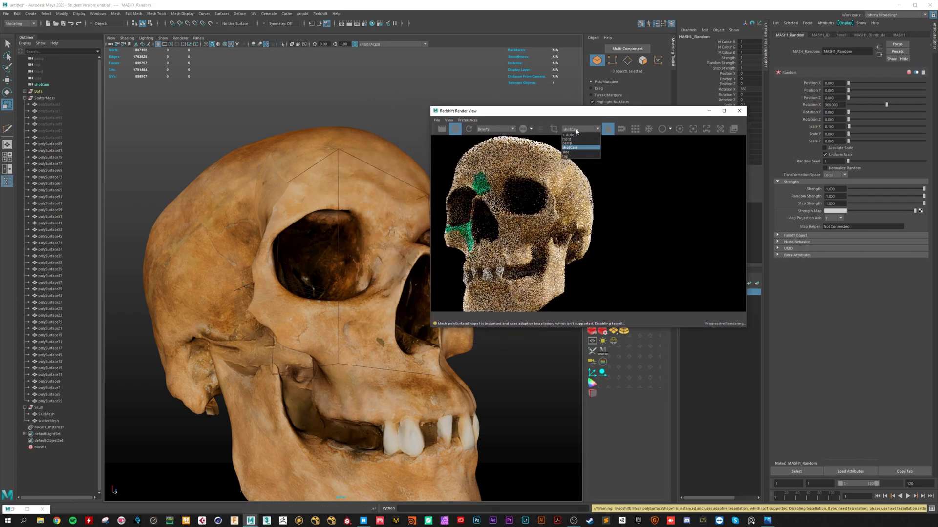
pyautogui.click(571, 144)
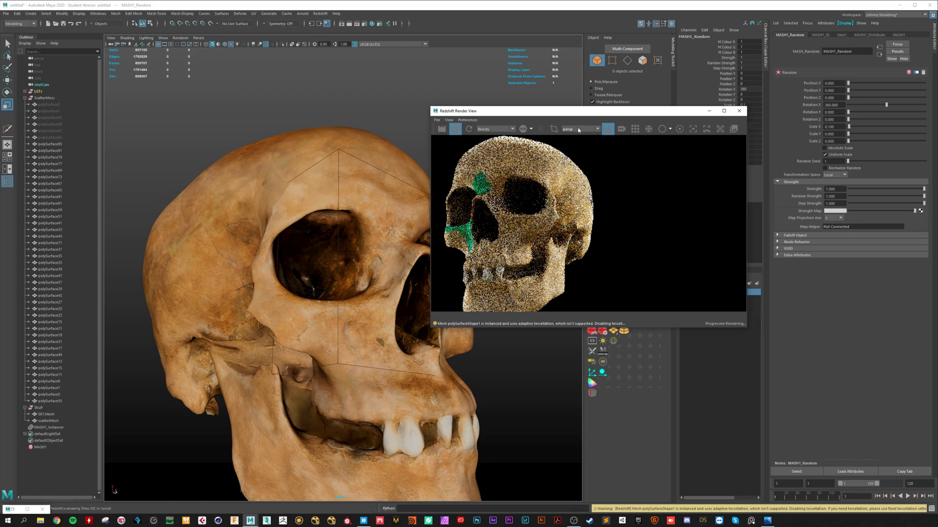
pyautogui.click(579, 129)
pyautogui.click(573, 147)
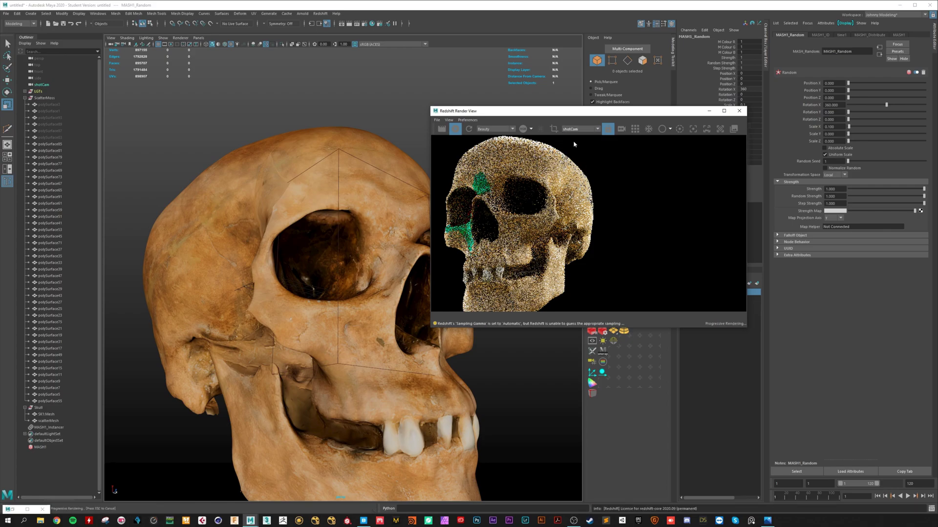
# Step: Look through shotCam in the viewport and reframe it on the moss patch between the skull's eye socket and nose
pyautogui.moveTo(43, 85); pyautogui.dragTo(368, 106, button='middle')
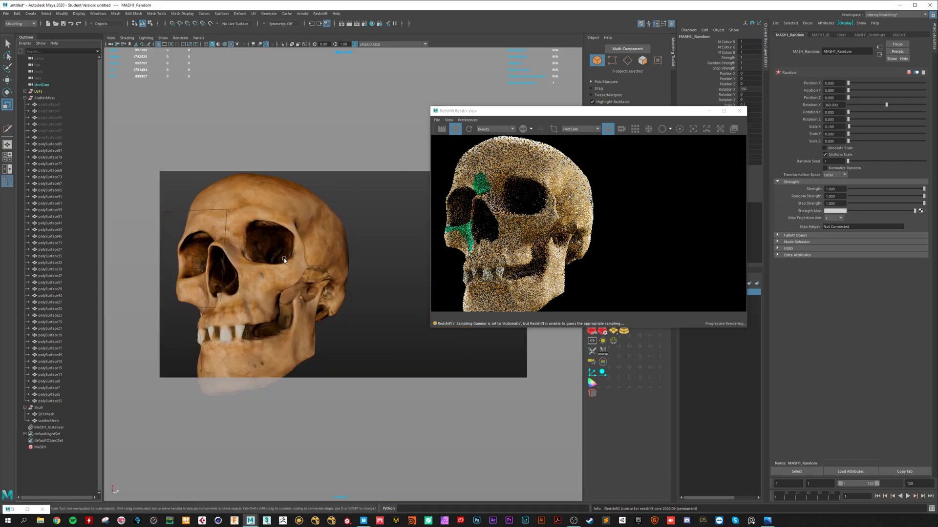
pyautogui.keyDown('alt'); pyautogui.moveTo(254, 315); pyautogui.dragTo(316, 321); pyautogui.keyUp('alt')
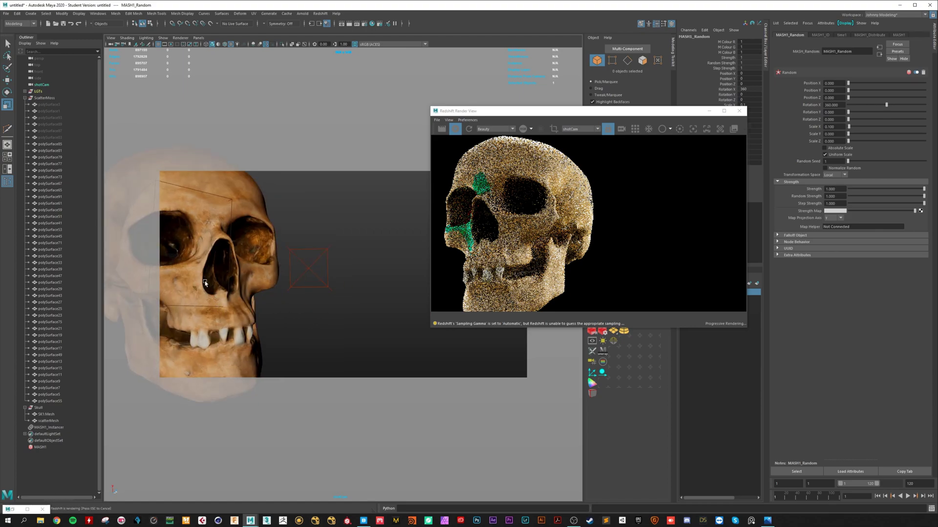
pyautogui.keyDown('alt'); pyautogui.moveTo(259, 285); pyautogui.dragTo(302, 292, button='right'); pyautogui.keyUp('alt')
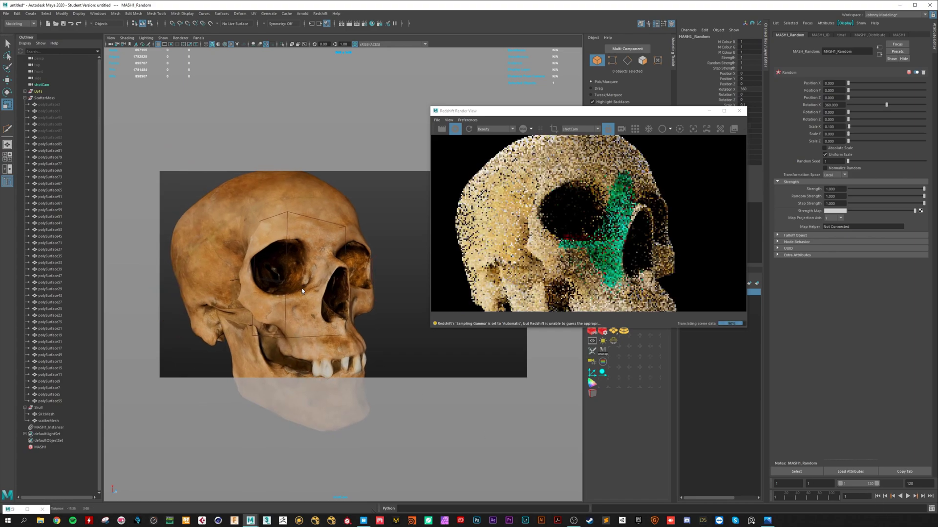
pyautogui.keyDown('alt'); pyautogui.moveTo(288, 283); pyautogui.dragTo(317, 287, button='middle'); pyautogui.keyUp('alt')
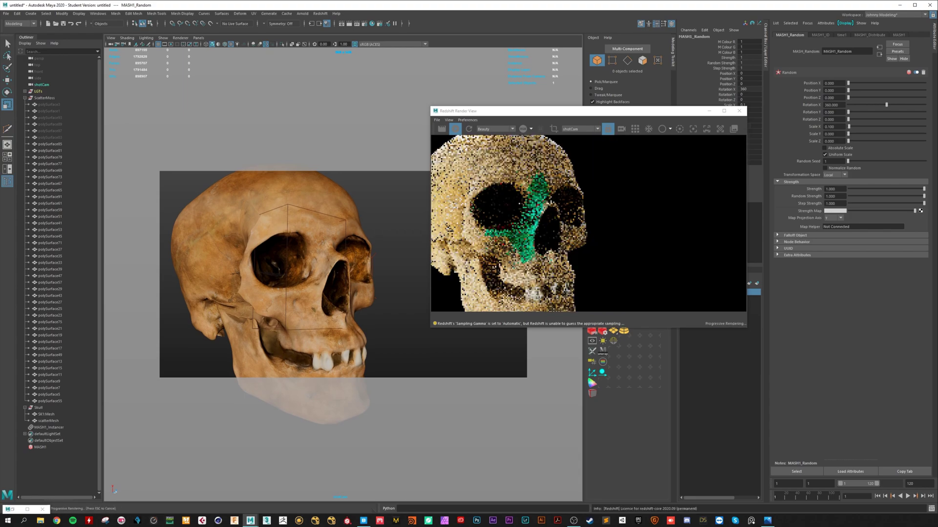
# Step: Place a render region over the moss patch beside the nose cavity and stop the interactive render
pyautogui.click(555, 130)
pyautogui.moveTo(667, 224); pyautogui.dragTo(557, 223)
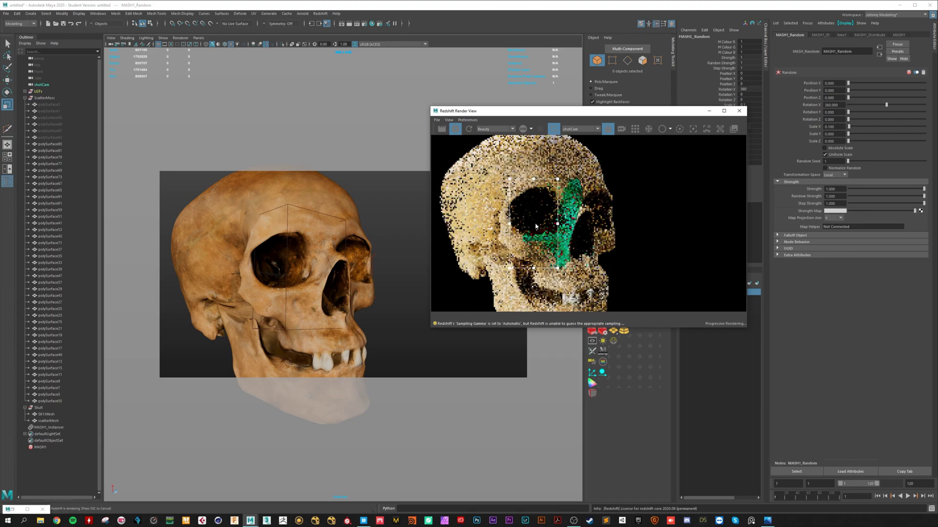
pyautogui.moveTo(534, 226); pyautogui.dragTo(561, 227)
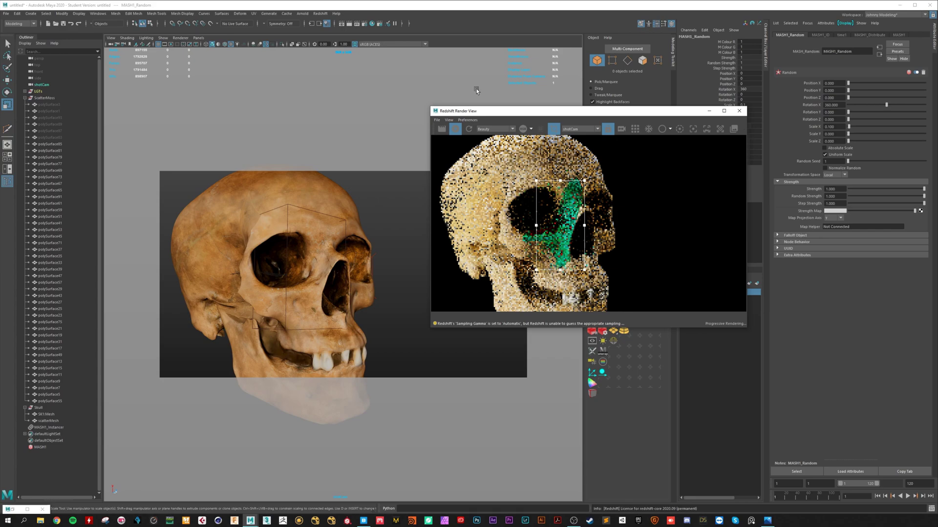
pyautogui.click(455, 129)
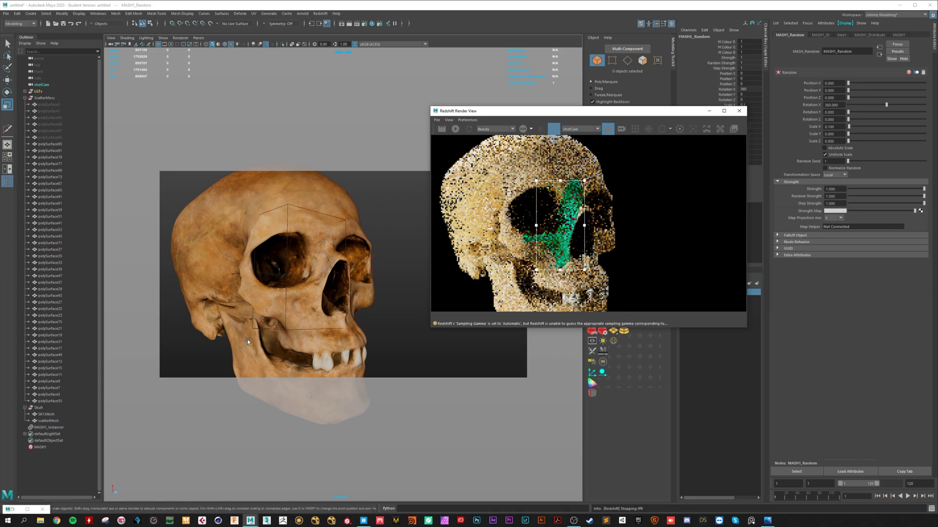
# Step: Restore the Hypershade window and remove duplicate shading networks from the scene
pyautogui.click(13, 511)
pyautogui.moveTo(740, 125); pyautogui.dragTo(341, 96)
pyautogui.click(267, 194)
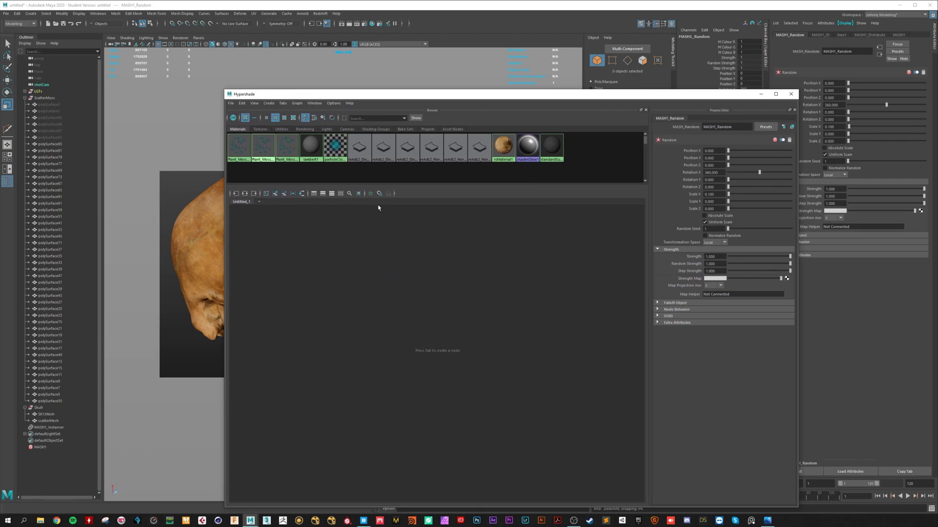
pyautogui.moveTo(355, 96); pyautogui.dragTo(363, 104)
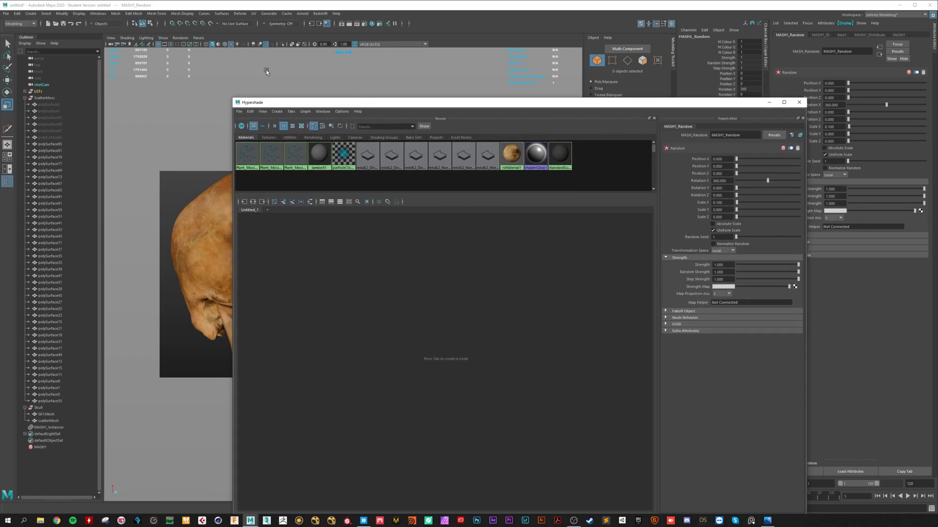
pyautogui.click(251, 112)
pyautogui.click(272, 130)
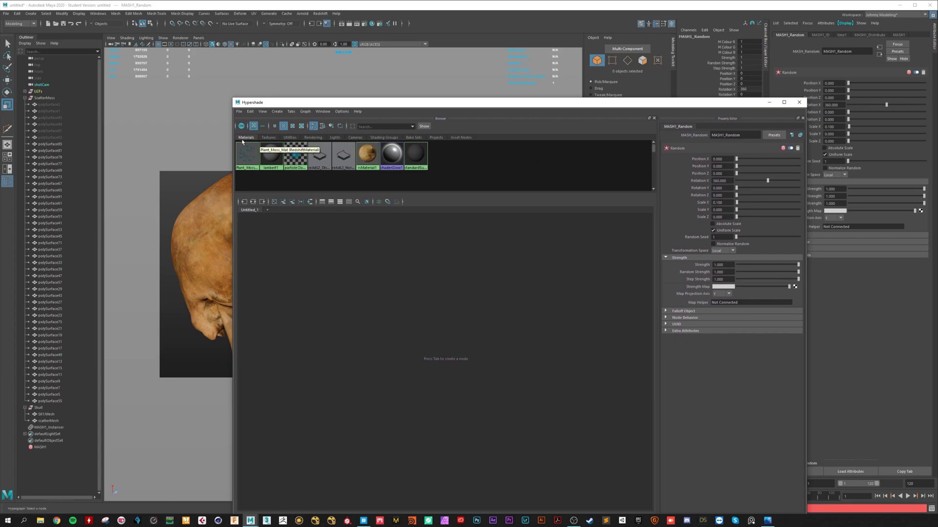
# Step: Graph the Plant_Moss_Mat network in Hypershade and replace its albedo texture with reAdL_4K_Albedo_ACES.exr
pyautogui.click(246, 155)
pyautogui.moveTo(249, 160); pyautogui.dragTo(253, 179, button='right')
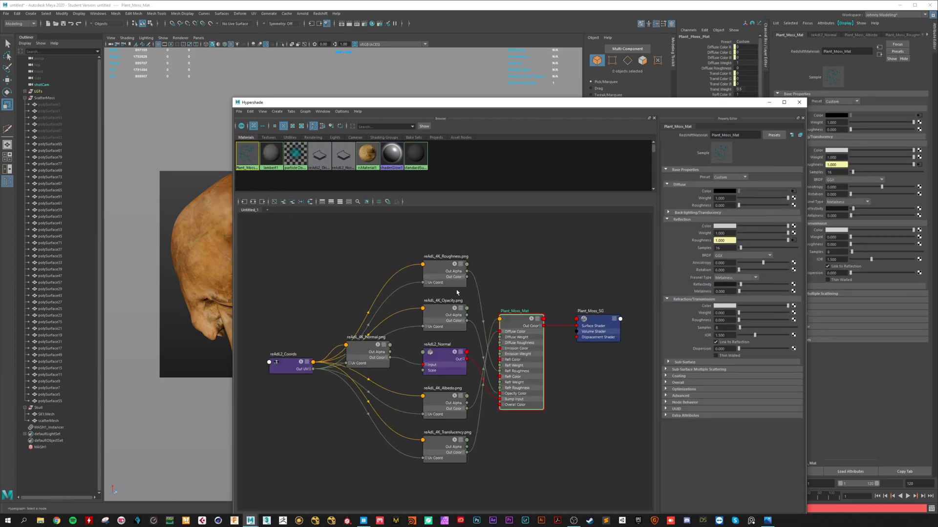
pyautogui.click(443, 397)
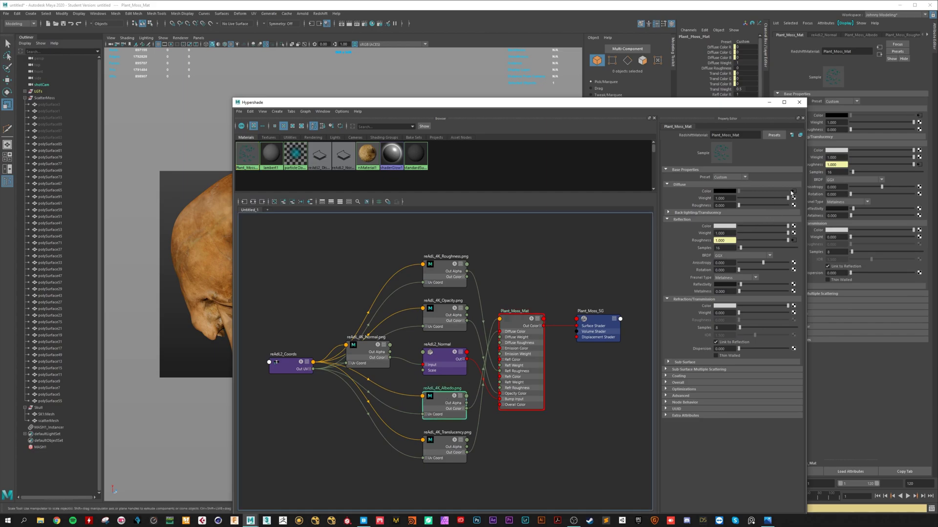
pyautogui.click(797, 181)
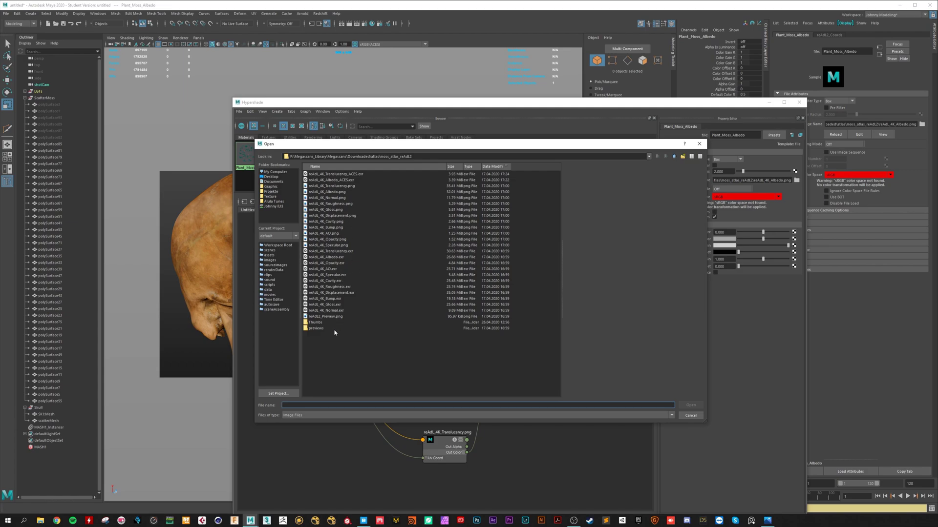
pyautogui.click(339, 180)
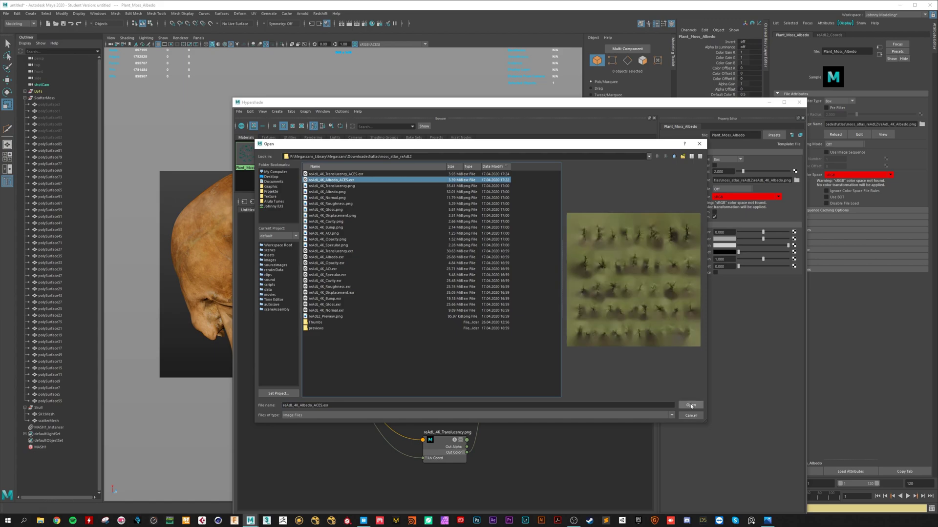
pyautogui.click(691, 405)
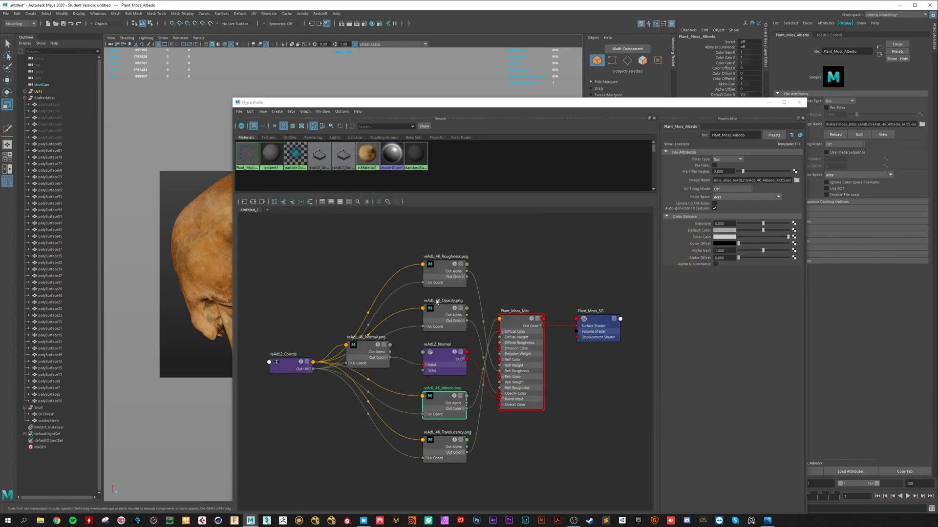
# Step: Replace the image of the moss material's translucency texture with reAdL_4K_Translucency_ACES.exr
pyautogui.click(443, 445)
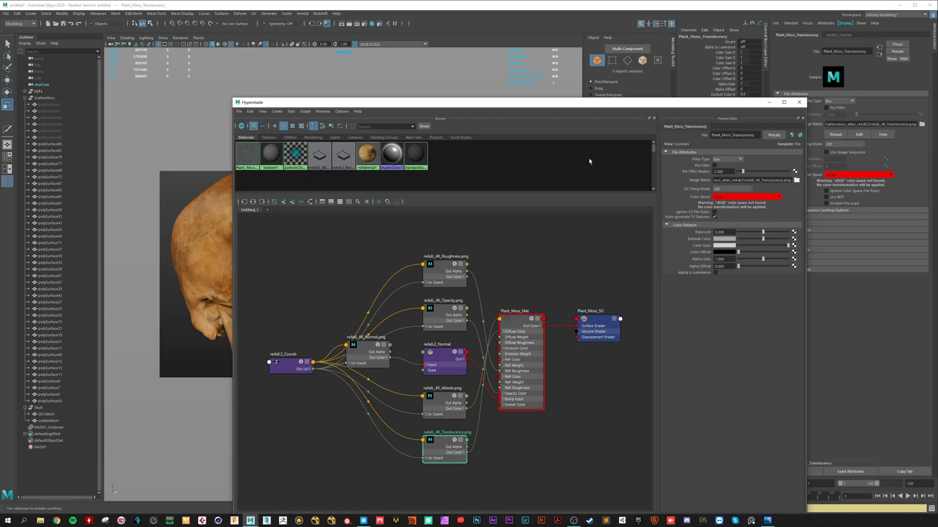
pyautogui.click(796, 180)
pyautogui.click(348, 174)
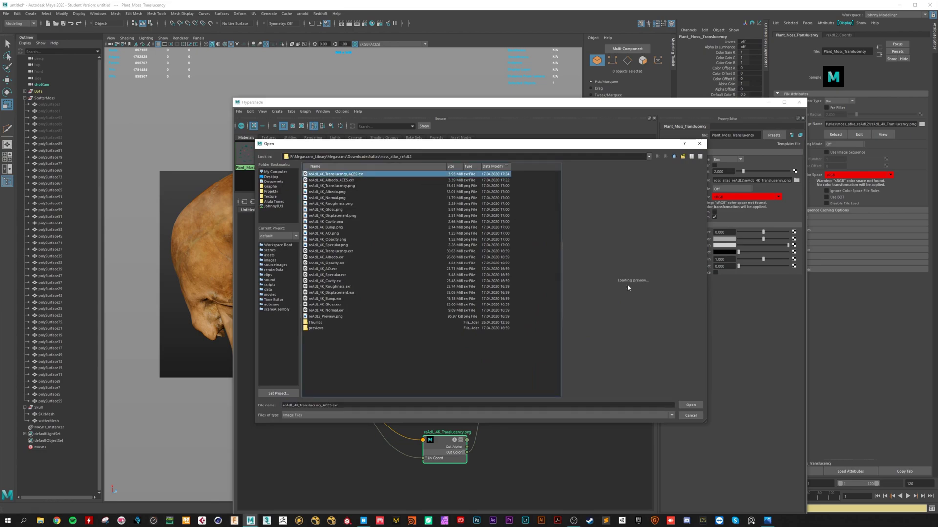
pyautogui.click(689, 404)
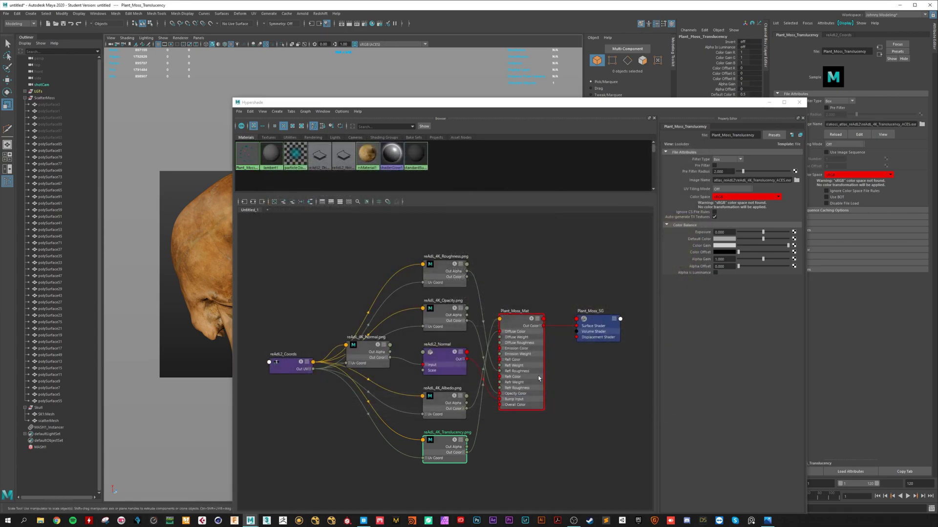
# Step: Create a RedshiftSprite node, wire it between Plant_Moss_Mat and Plant_Moss_SG, and delete the sprite's own shading group
pyautogui.click(551, 297)
pyautogui.press('Tab')
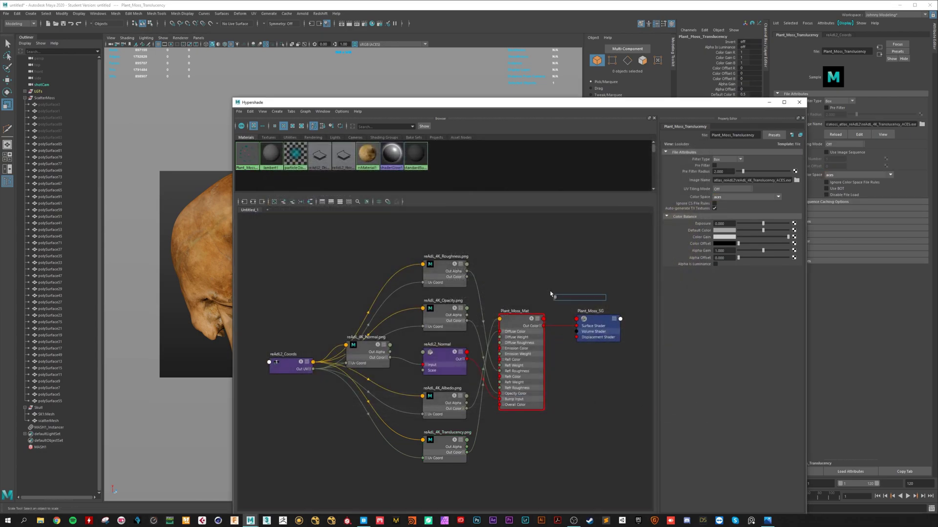
pyautogui.write('spr')
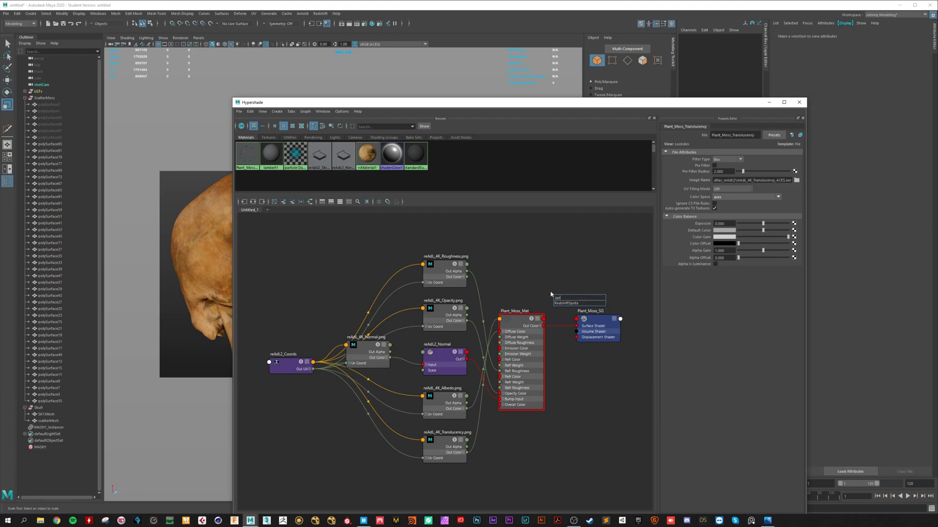
pyautogui.click(566, 303)
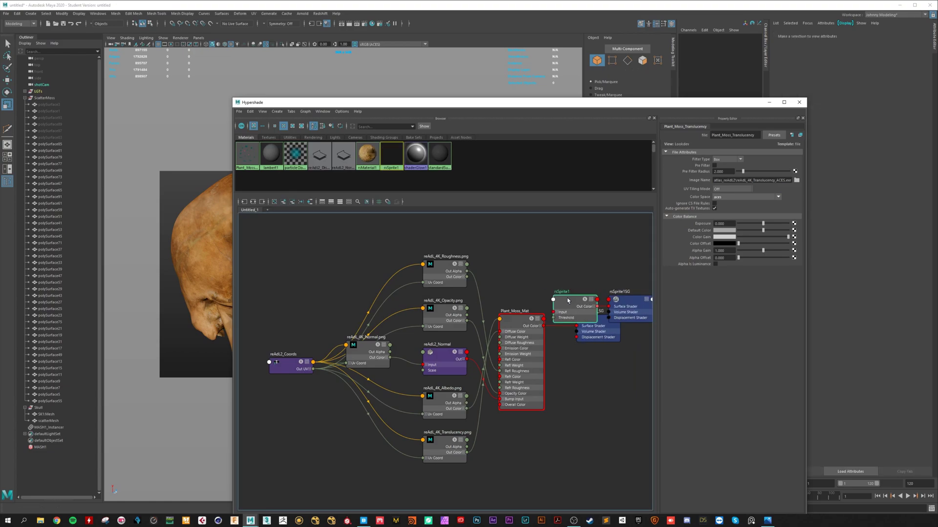
pyautogui.moveTo(560, 289); pyautogui.dragTo(530, 266)
pyautogui.moveTo(630, 304); pyautogui.dragTo(518, 282)
pyautogui.press('Delete')
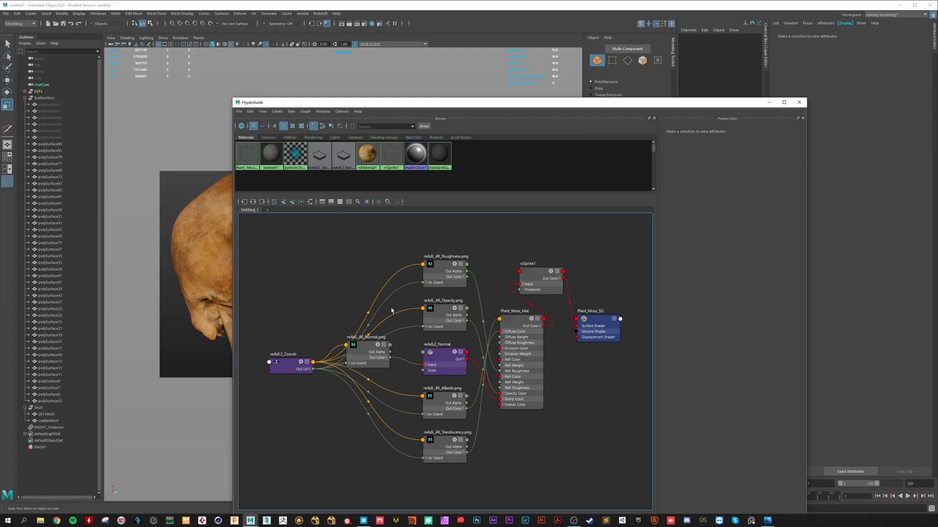
# Step: Copy the image path of the opacity texture into the sprite node's stencil image name
pyautogui.click(445, 312)
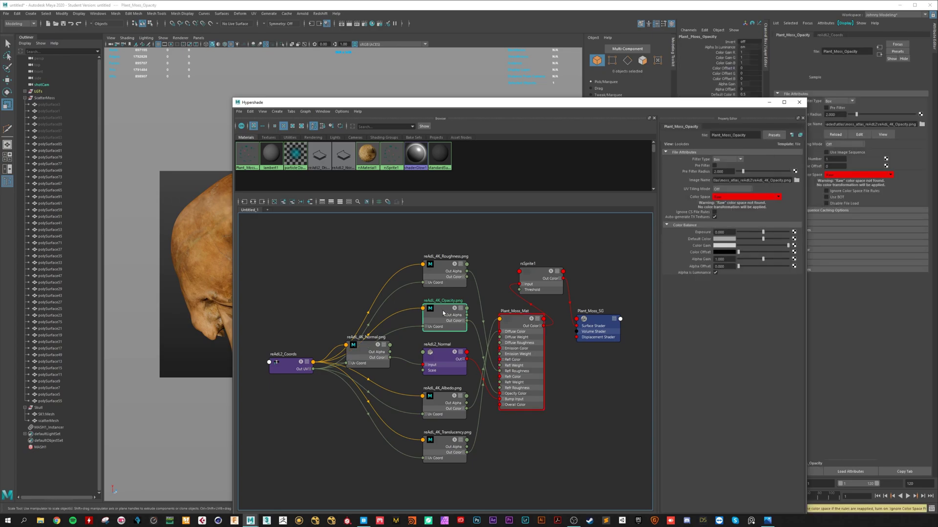
pyautogui.click(755, 180)
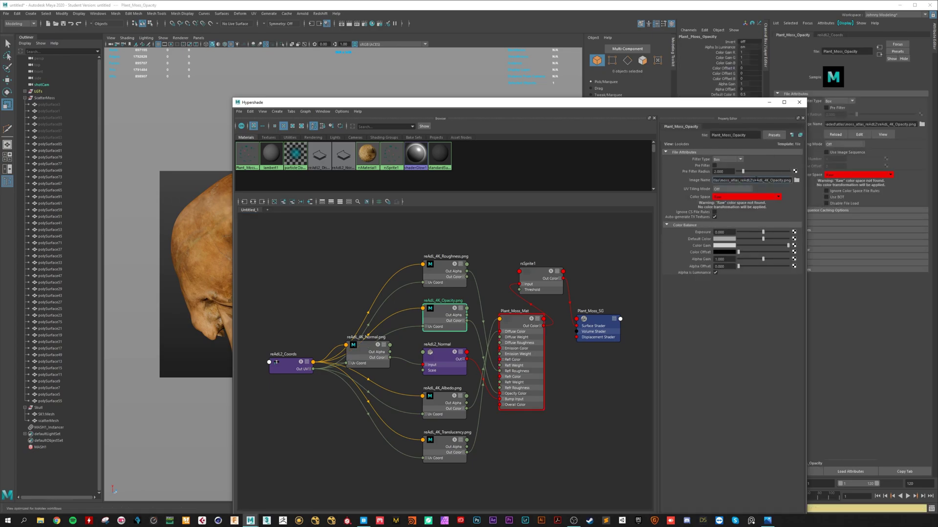
pyautogui.press('Return')
pyautogui.click(537, 274)
pyautogui.click(746, 193)
pyautogui.hotkey('ctrl', 'v')
pyautogui.press('Return')
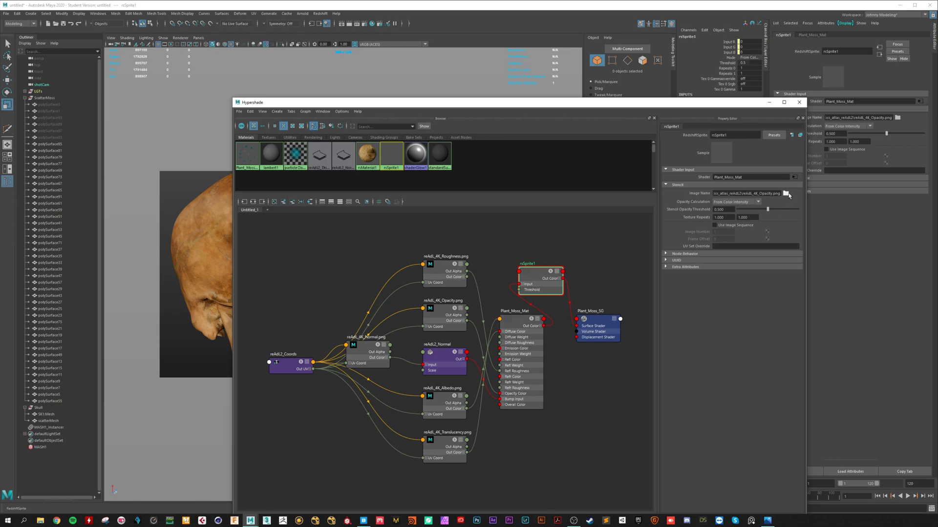
# Step: Load reAdL_4K_Opacity.exr as the sprite's stencil image and set its opacity calculation to From Alpha
pyautogui.click(785, 193)
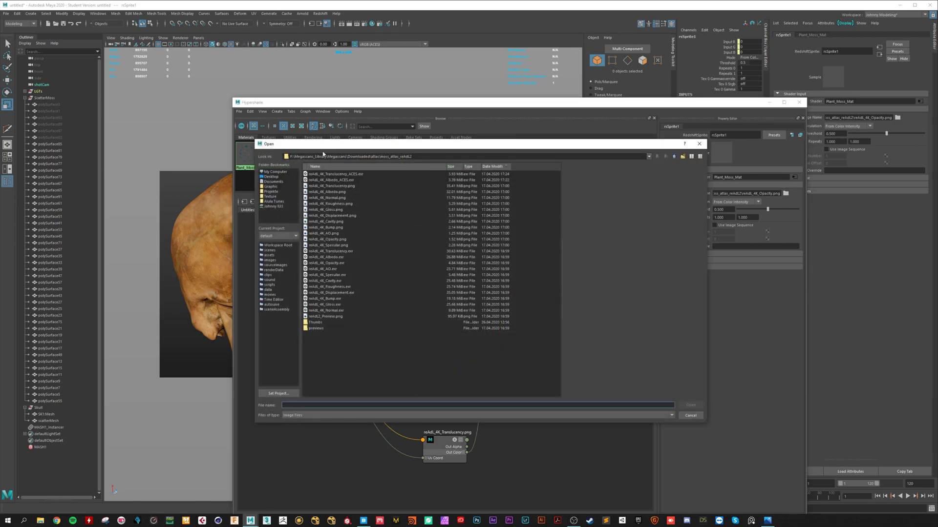
pyautogui.click(335, 263)
pyautogui.click(690, 404)
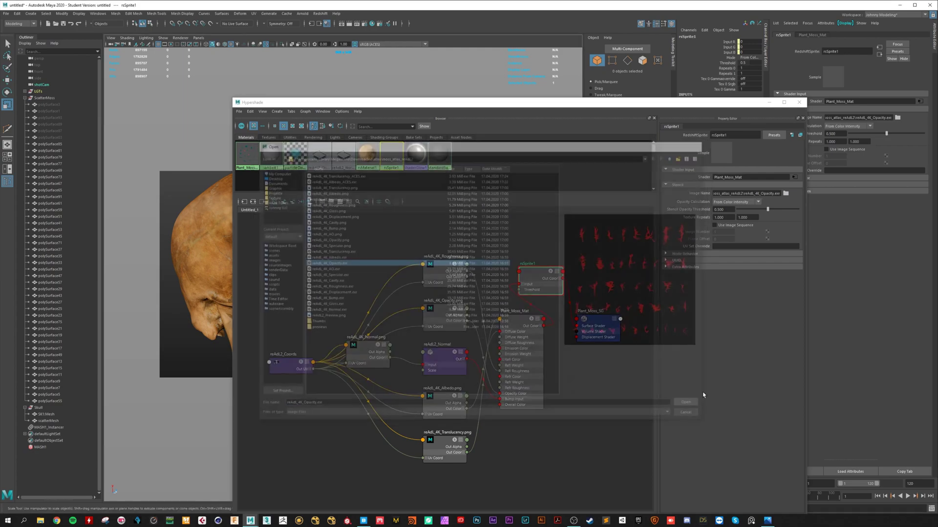
pyautogui.click(735, 201)
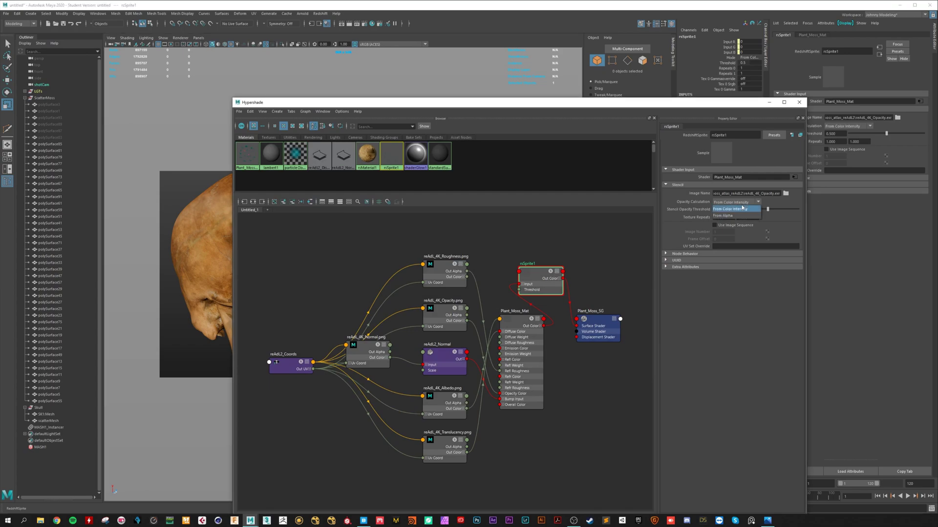
pyautogui.click(730, 213)
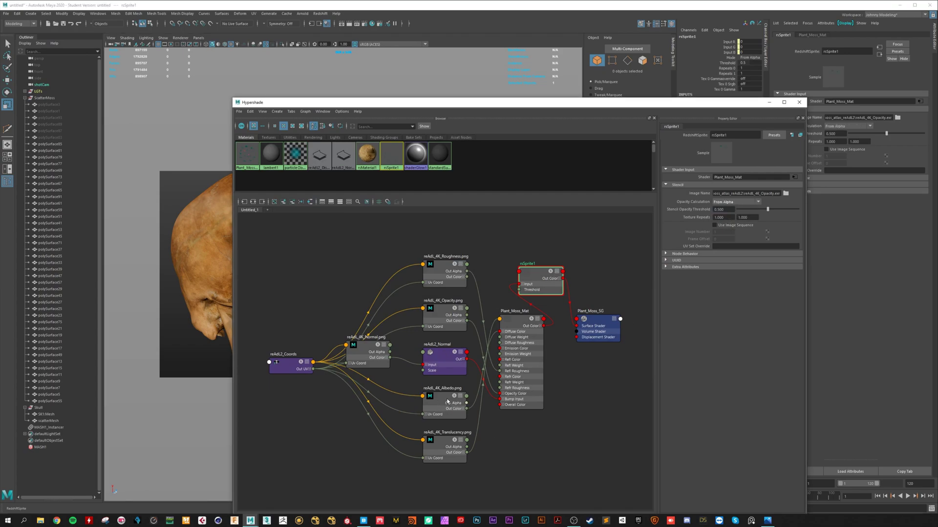
# Step: Delete the opacity texture node from the network and raise Plant_Moss_Mat's overall opacity to full white
pyautogui.moveTo(446, 314); pyautogui.dragTo(441, 310)
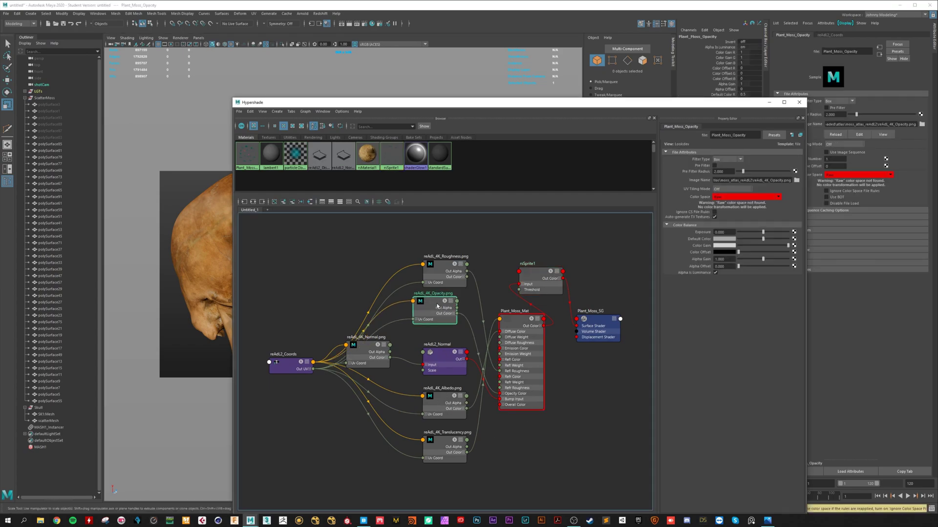
pyautogui.click(515, 323)
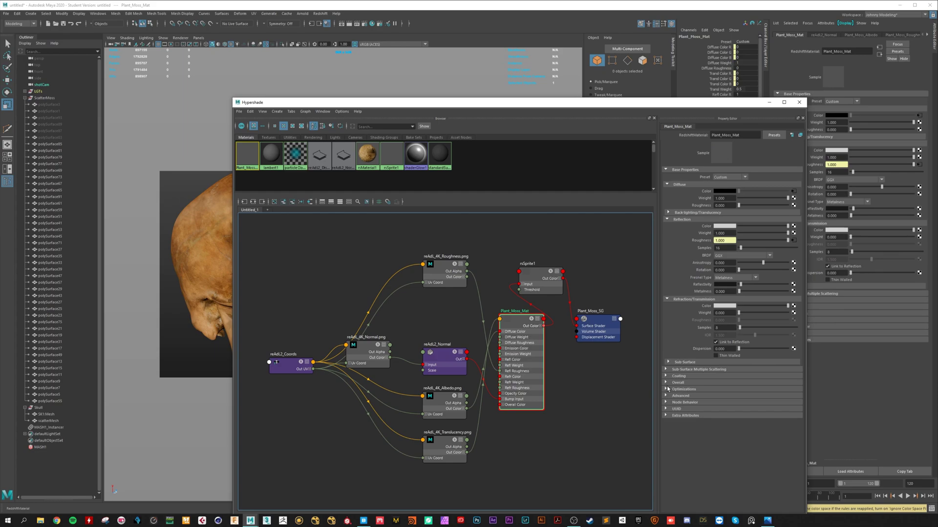
pyautogui.click(681, 382)
pyautogui.moveTo(738, 397); pyautogui.dragTo(801, 391)
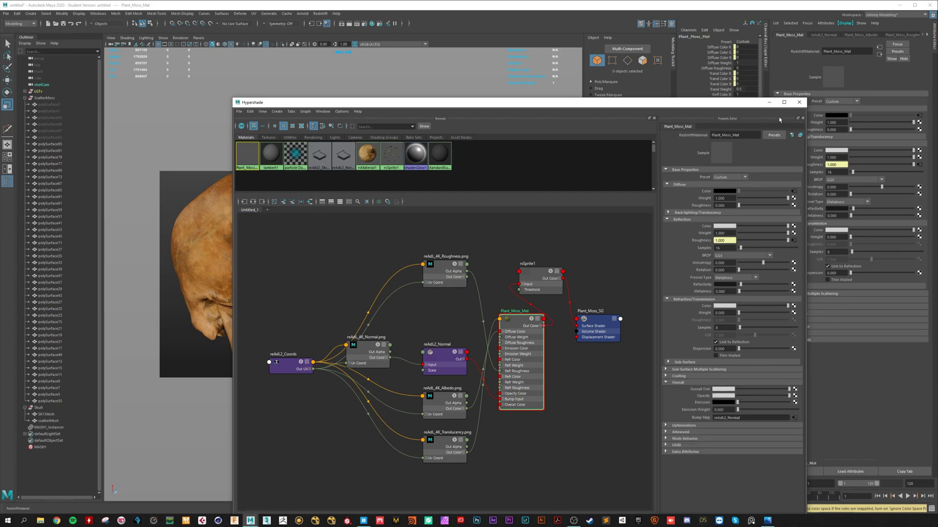
# Step: Restart the interactive Redshift render without the render region and reframe shotCam closer to the moss patch
pyautogui.click(769, 102)
pyautogui.click(457, 128)
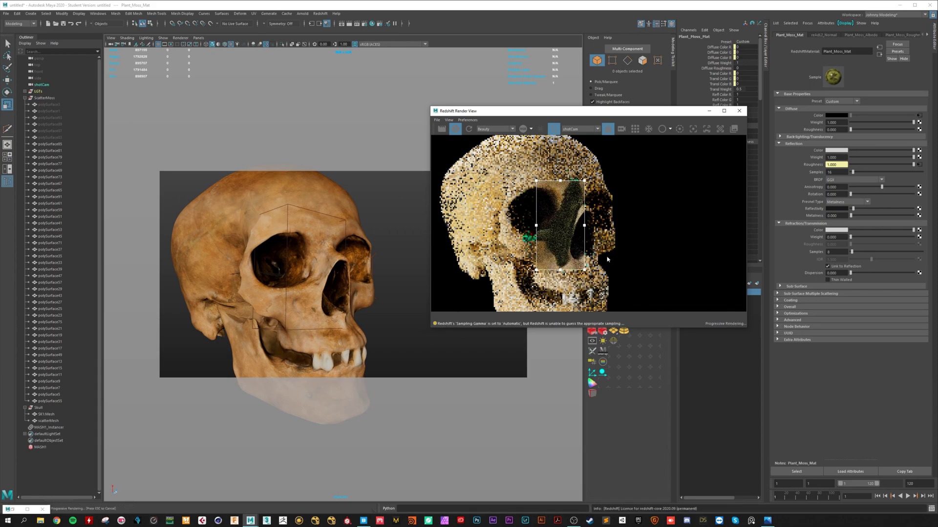
pyautogui.click(554, 129)
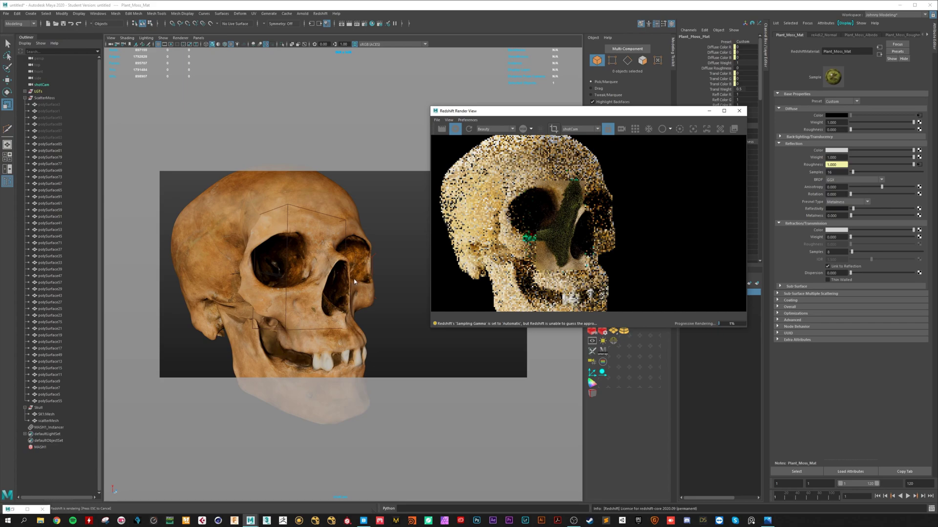
pyautogui.scroll(5, 337, 282)
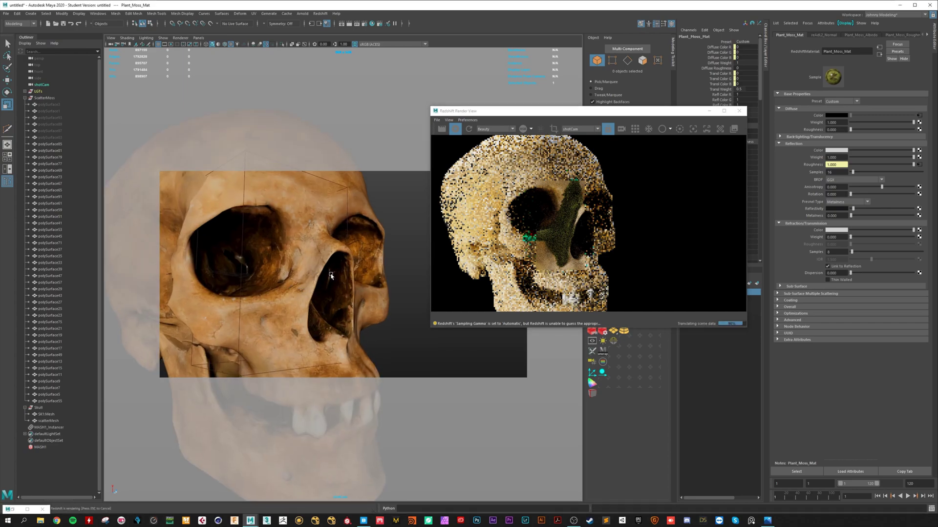
pyautogui.scroll(3, 332, 274)
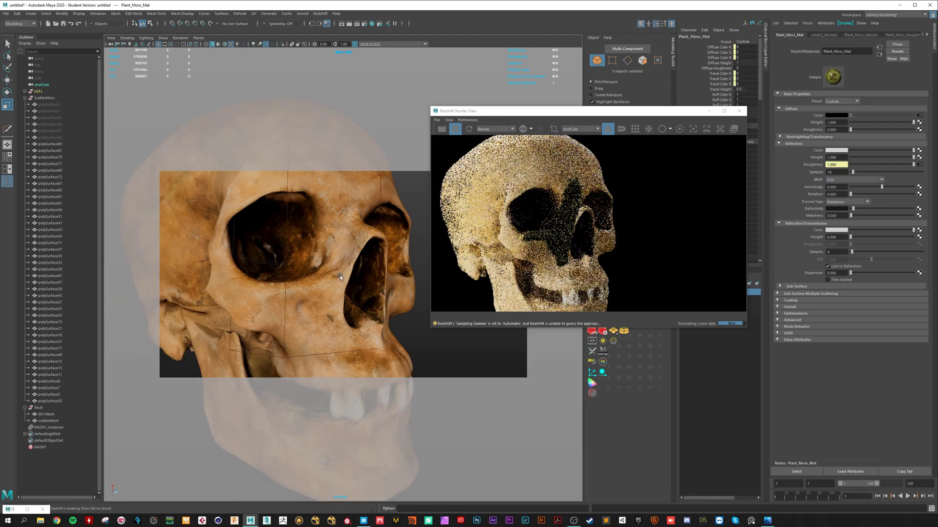
pyautogui.scroll(2, 322, 289)
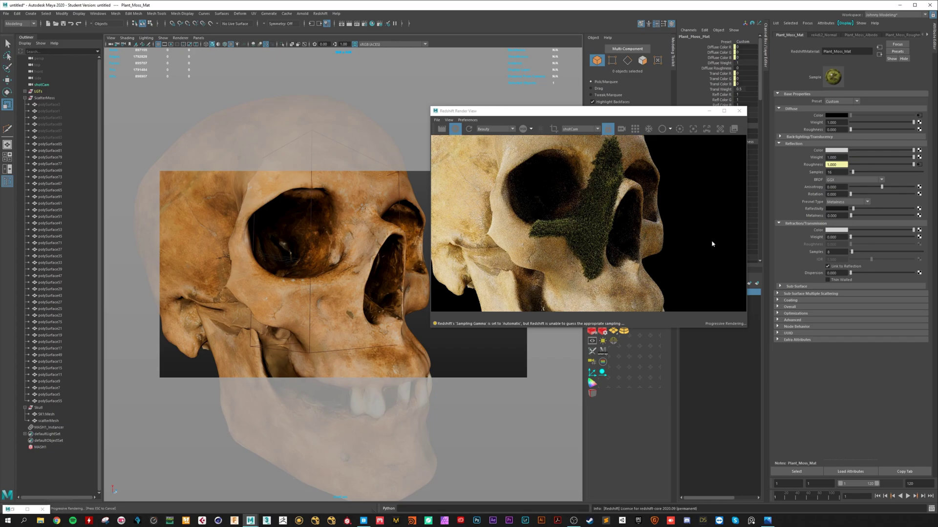
# Step: Set the number of points in the MASH1 network's Distribute node to 10000
pyautogui.click(41, 447)
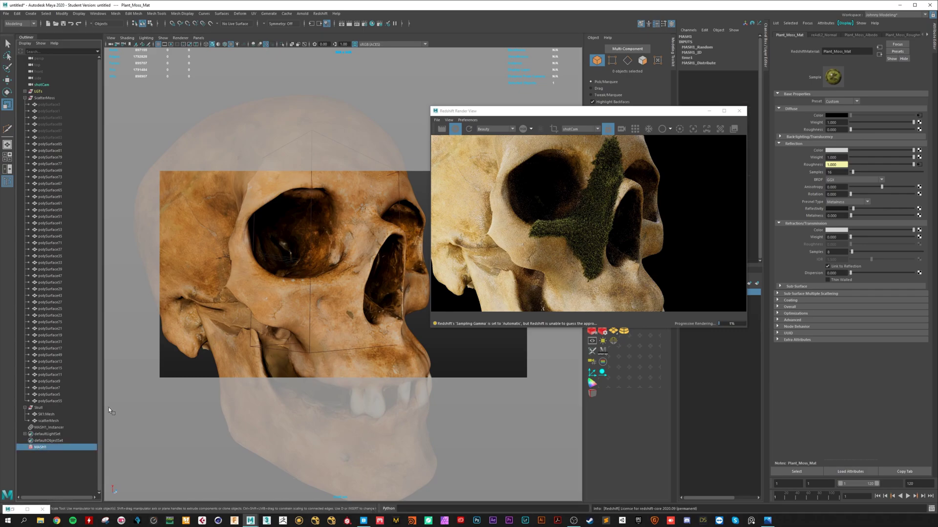
pyautogui.click(890, 35)
pyautogui.doubleClick(824, 83)
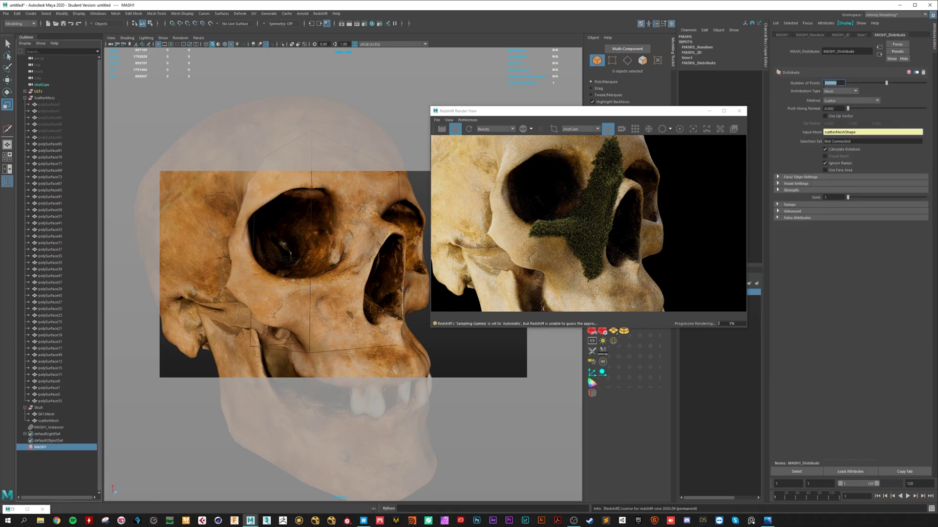
pyautogui.write('100')
pyautogui.press('Return')
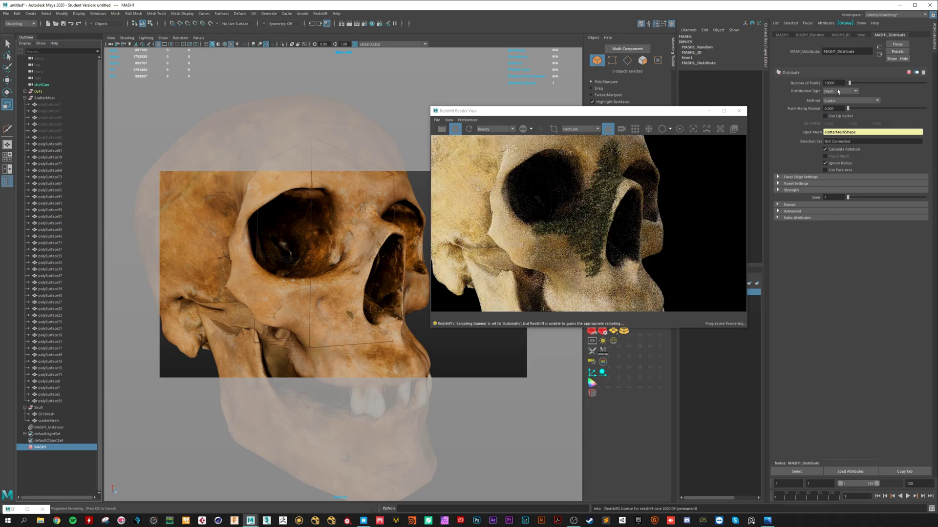
# Step: Raise the MASH Distribute node's number of points to 100000
pyautogui.doubleClick(833, 83)
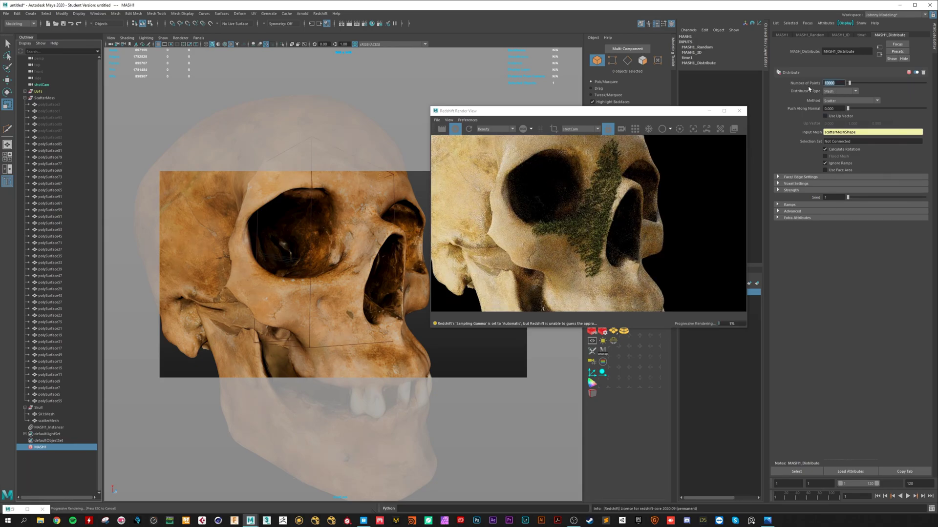
pyautogui.write('100000')
pyautogui.press('Return')
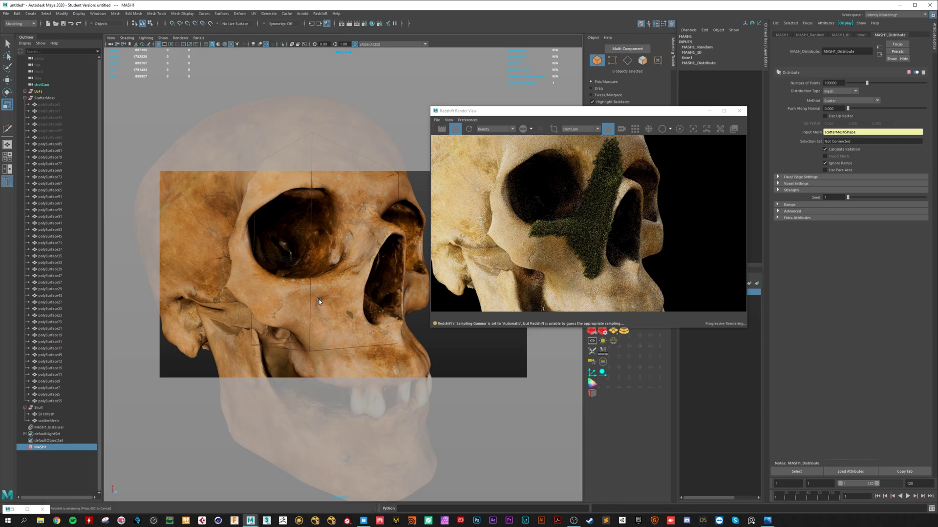
# Step: Orbit shotCam around the skull to examine the rendered moss patch from other angles
pyautogui.moveTo(318, 300)
pyautogui.keyDown('alt'); pyautogui.mouseDown()
pyautogui.moveTo(281, 291)
pyautogui.moveTo(308, 289)
pyautogui.mouseUp(); pyautogui.keyUp('alt')
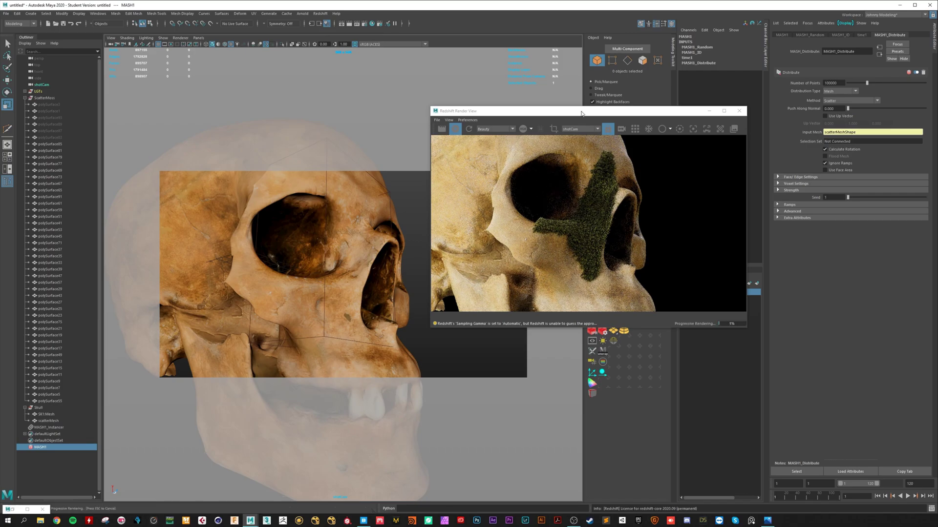
pyautogui.moveTo(581, 114)
pyautogui.mouseDown()
pyautogui.moveTo(512, 114)
pyautogui.moveTo(542, 119)
pyautogui.moveTo(570, 107)
pyautogui.mouseUp()
pyautogui.click(339, 266)
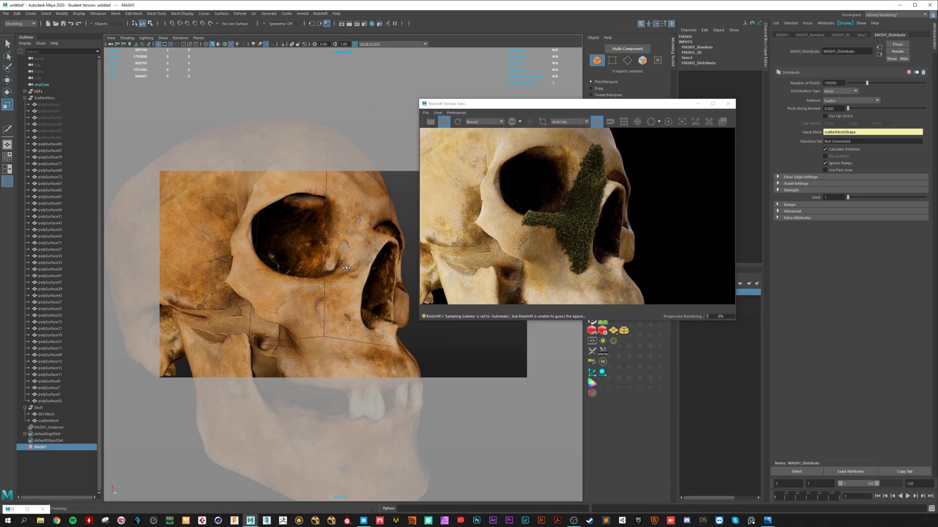
pyautogui.keyDown('alt'); pyautogui.moveTo(326, 289); pyautogui.dragTo(332, 286); pyautogui.keyUp('alt')
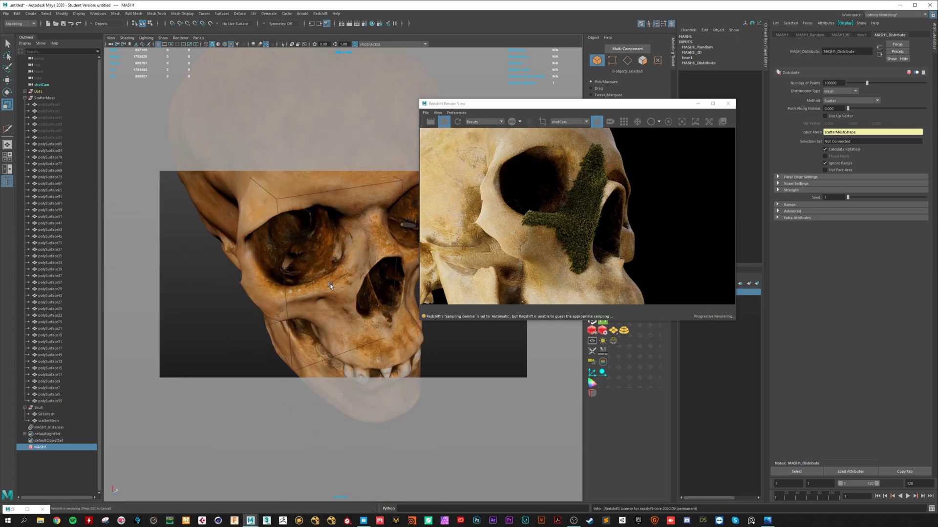